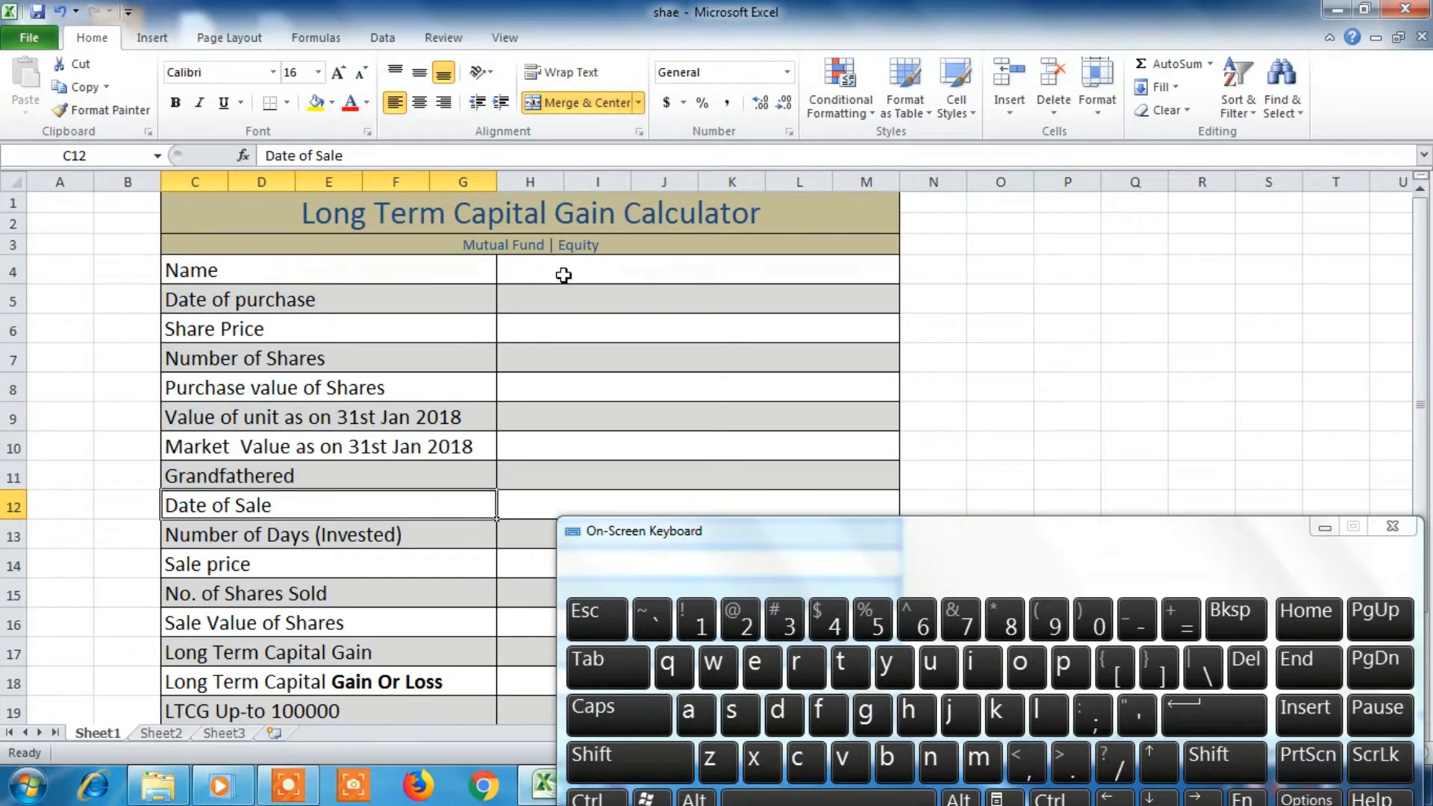
pyautogui.moveTo(560, 272); pyautogui.dragTo(553, 716)
pyautogui.click(536, 426)
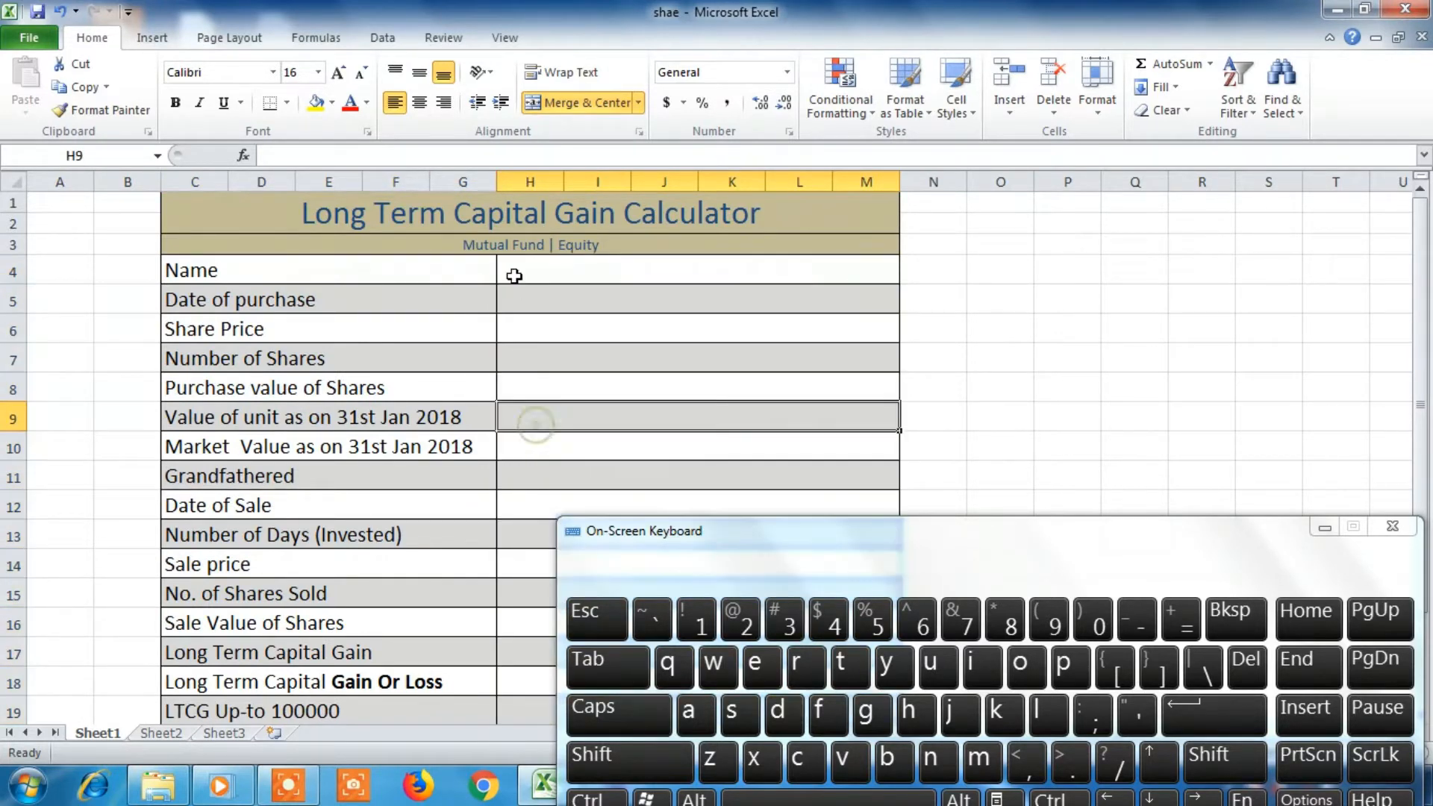
# Step: Enter xyz as the Name value in H4
pyautogui.click(513, 273)
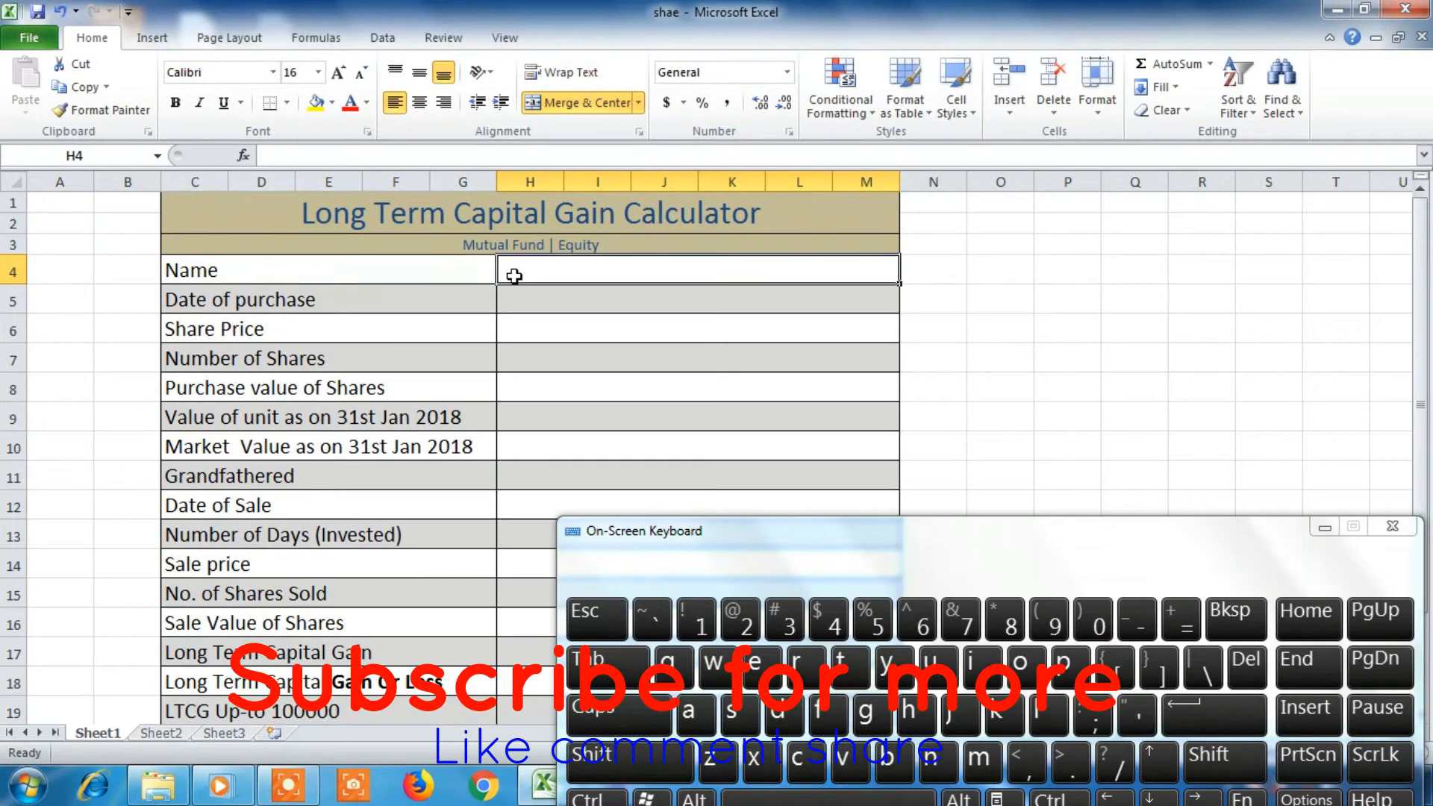
pyautogui.press('shift')
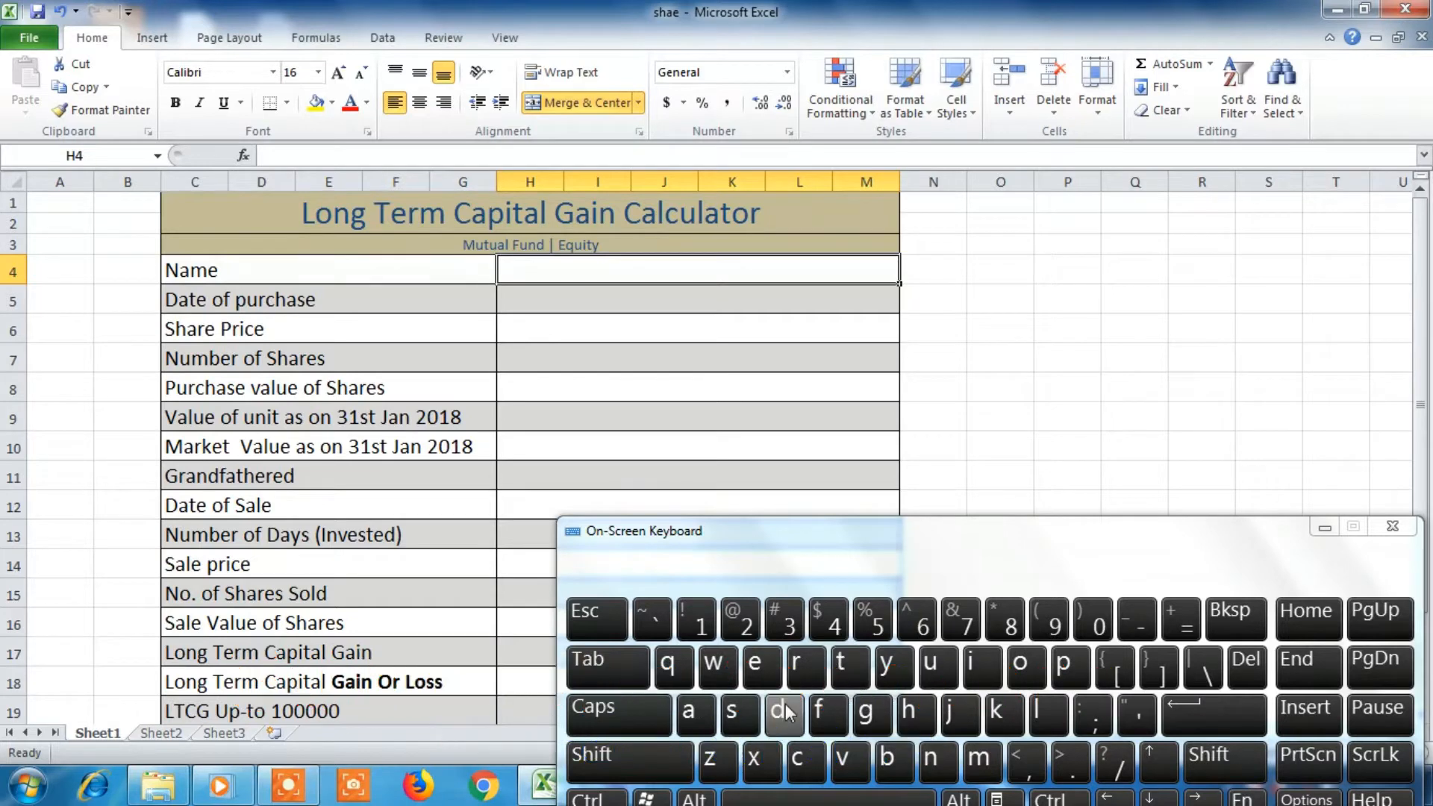
pyautogui.click(763, 760)
pyautogui.click(894, 665)
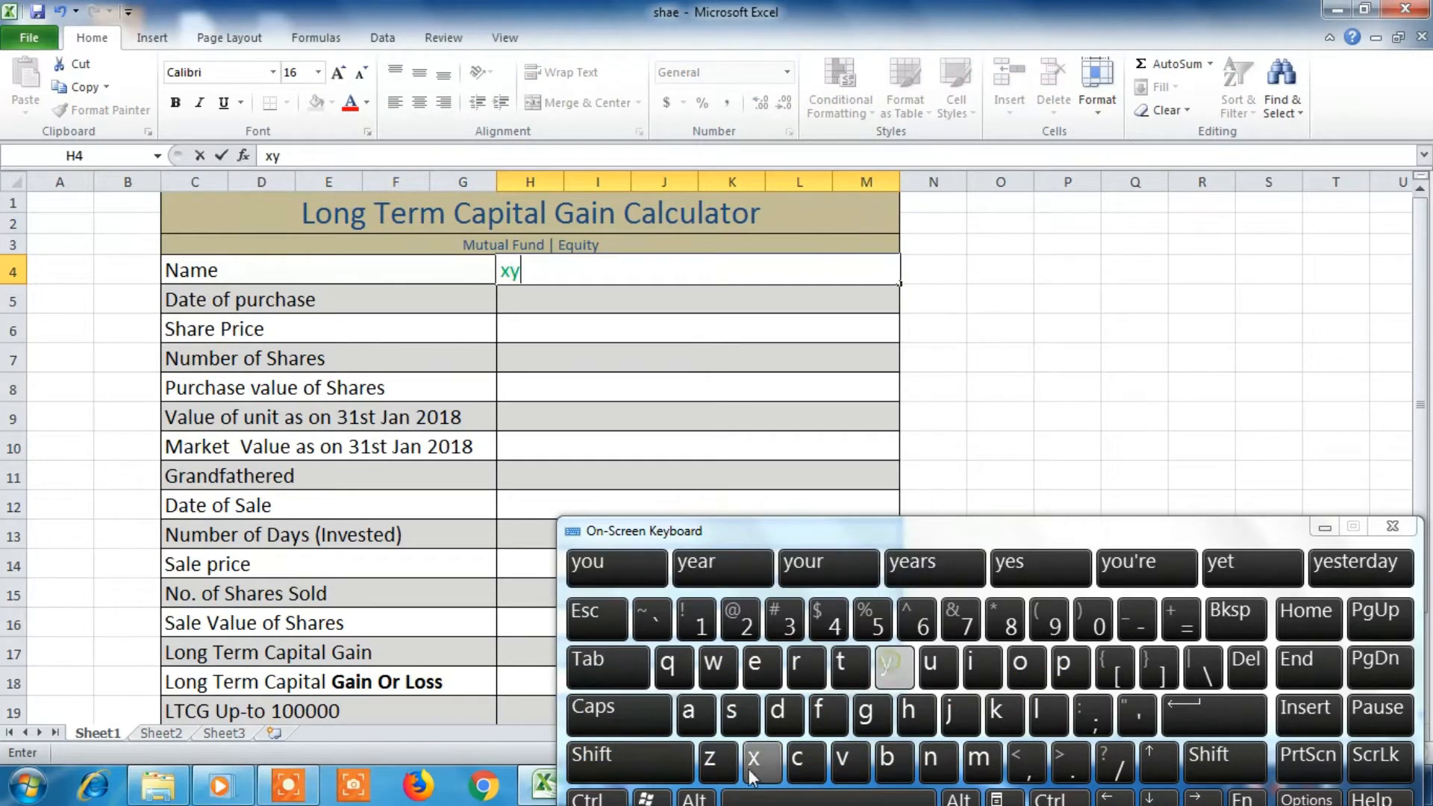
pyautogui.click(718, 760)
# Step: Enter 01/4/2016 as the date of purchase in H5 and format it as Long Date
pyautogui.click(560, 298)
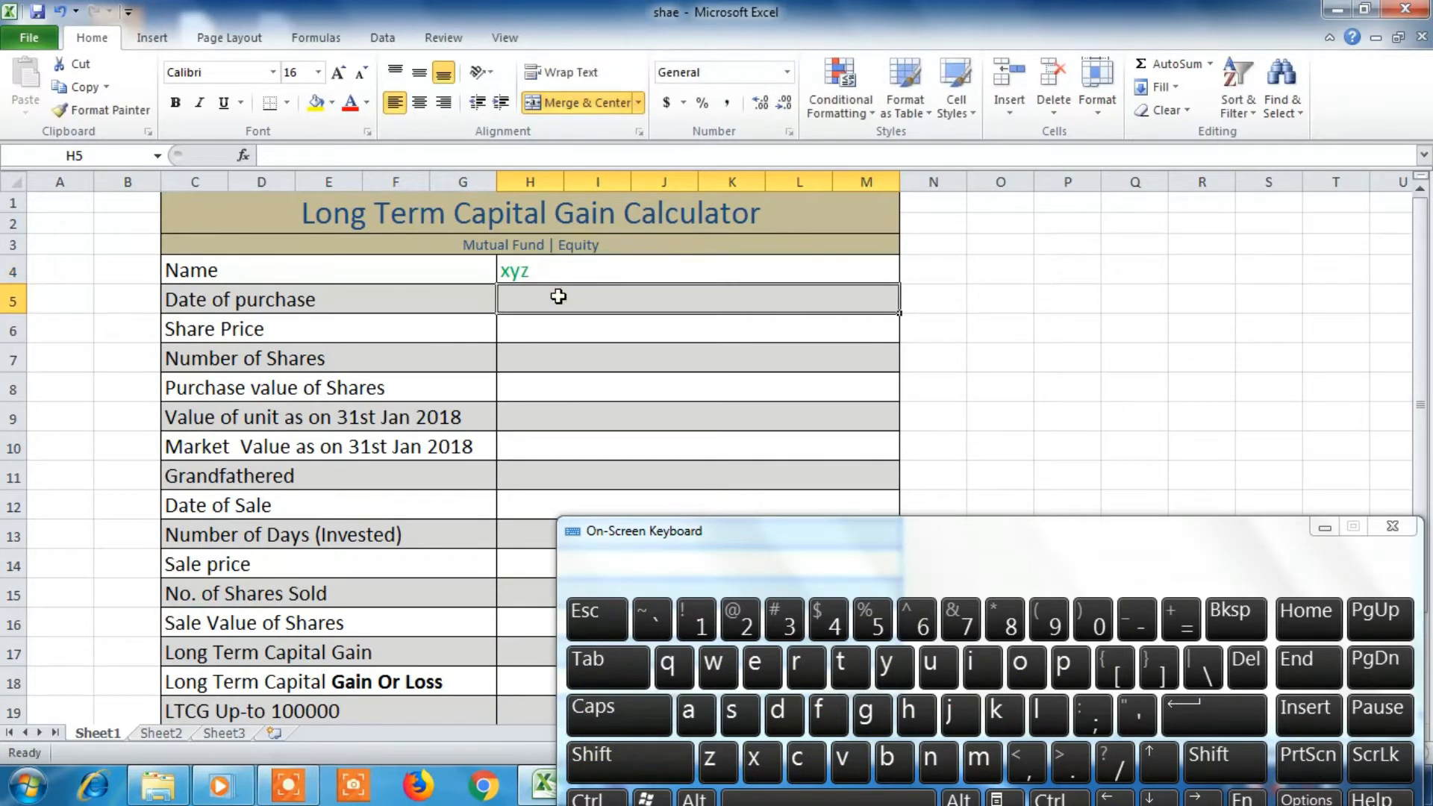
pyautogui.write('01')
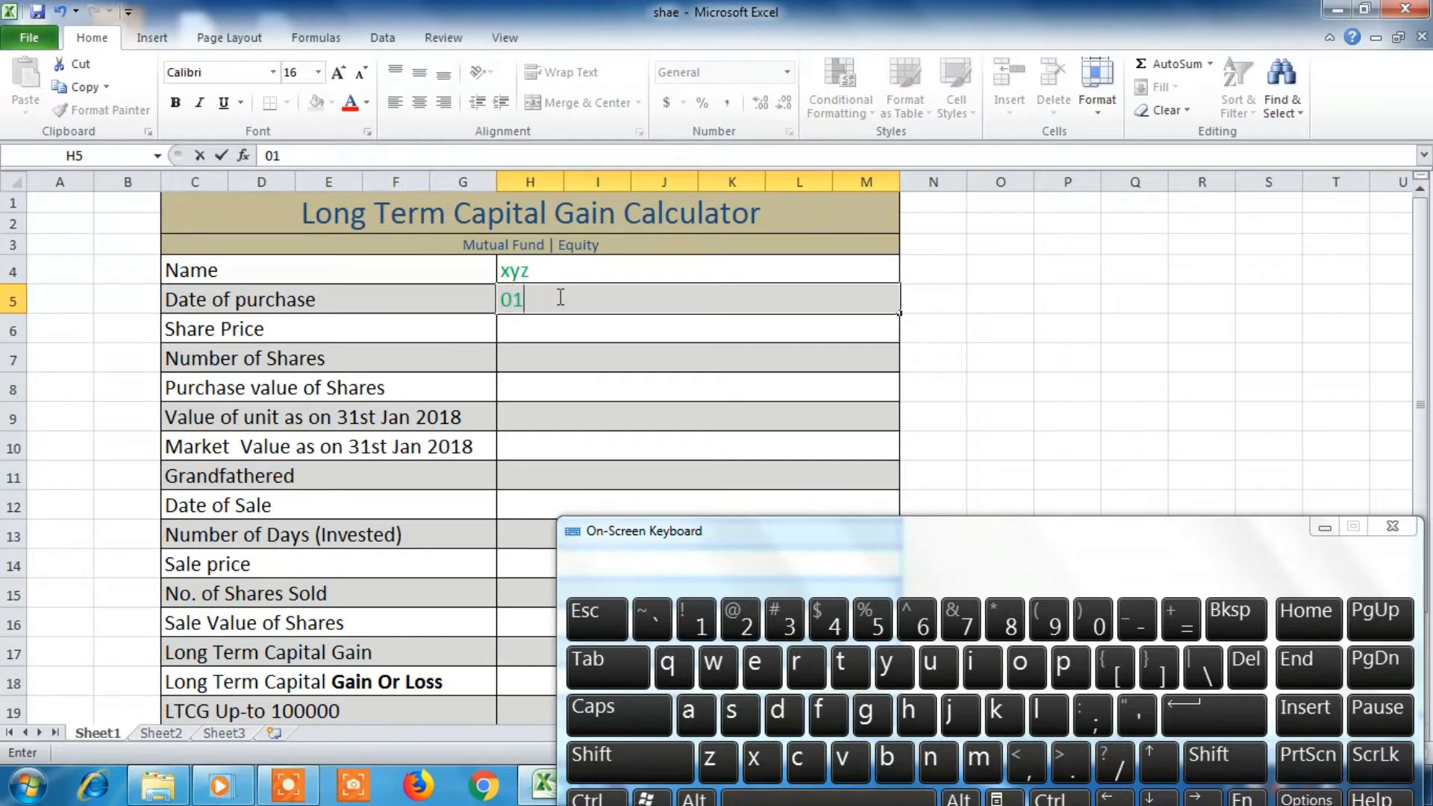
pyautogui.write('/4/2016')
pyautogui.moveTo(589, 352); pyautogui.dragTo(585, 336)
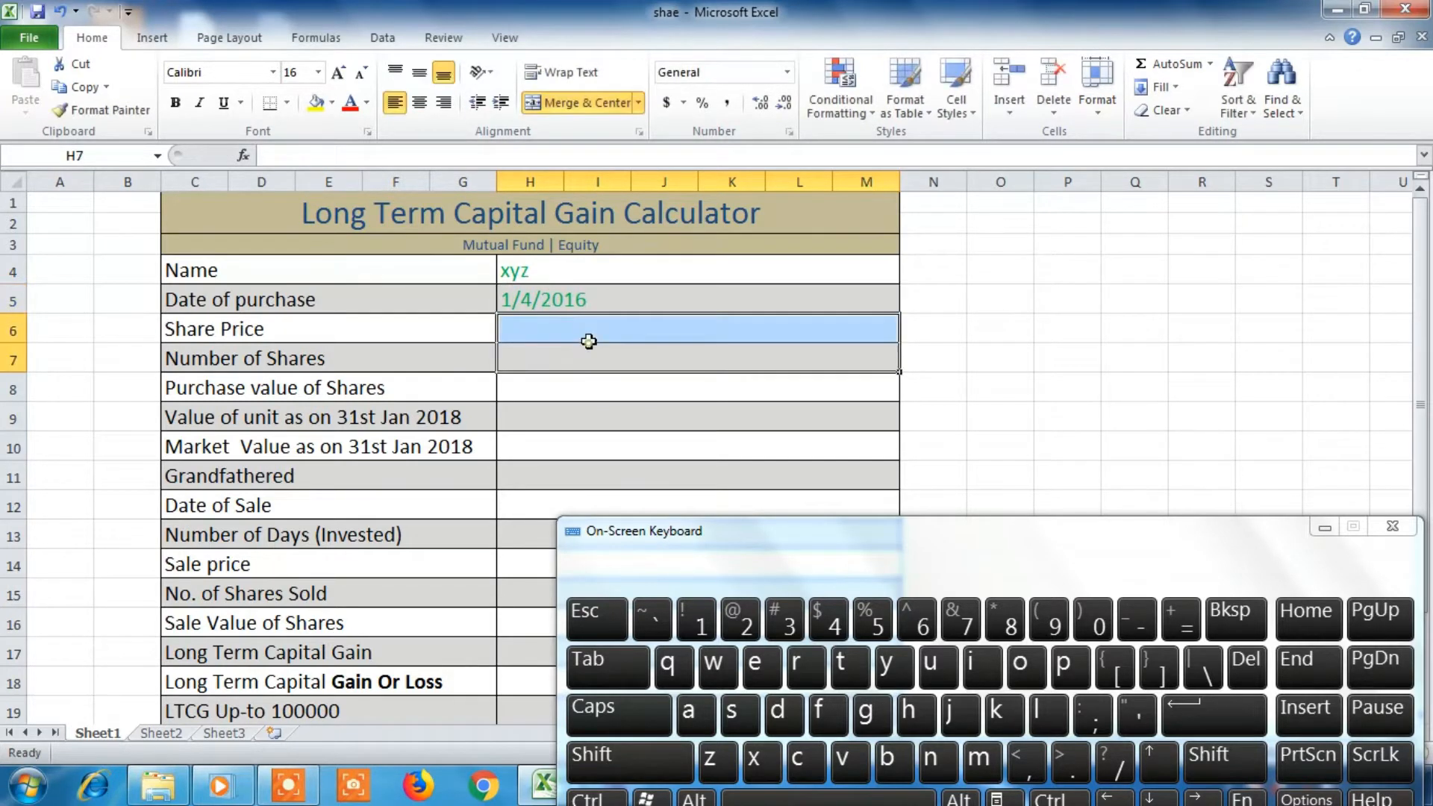
pyautogui.click(562, 307)
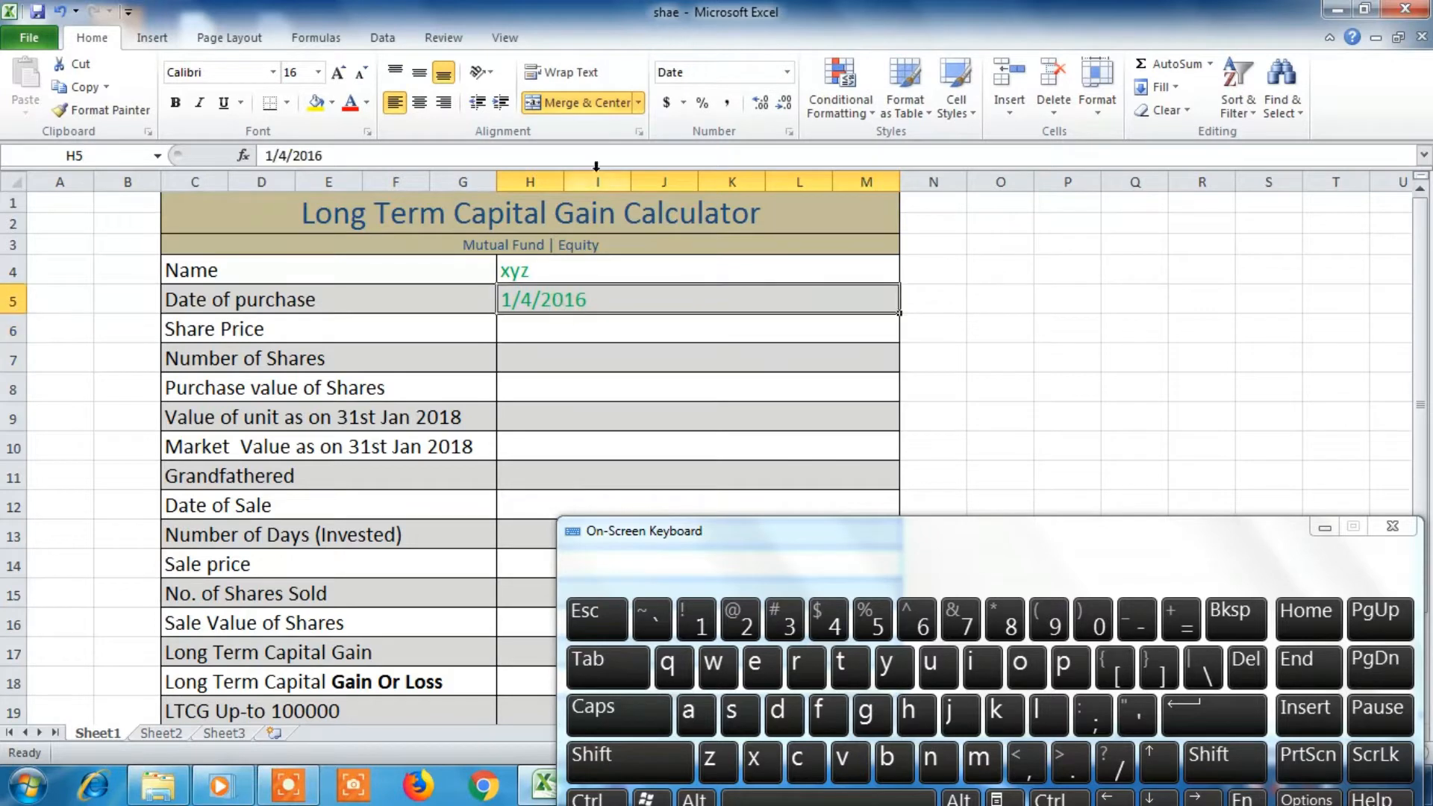
pyautogui.click(787, 72)
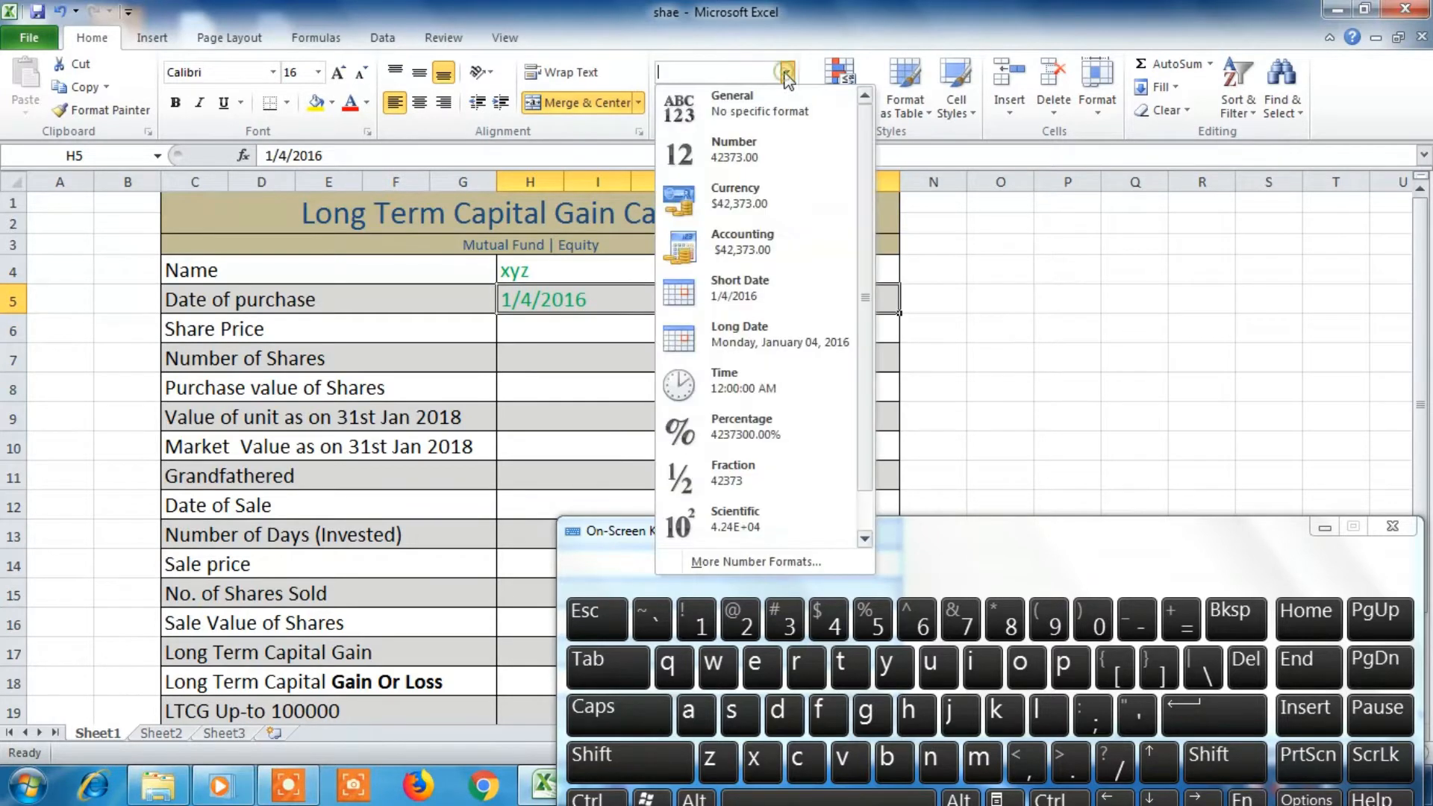
pyautogui.click(763, 339)
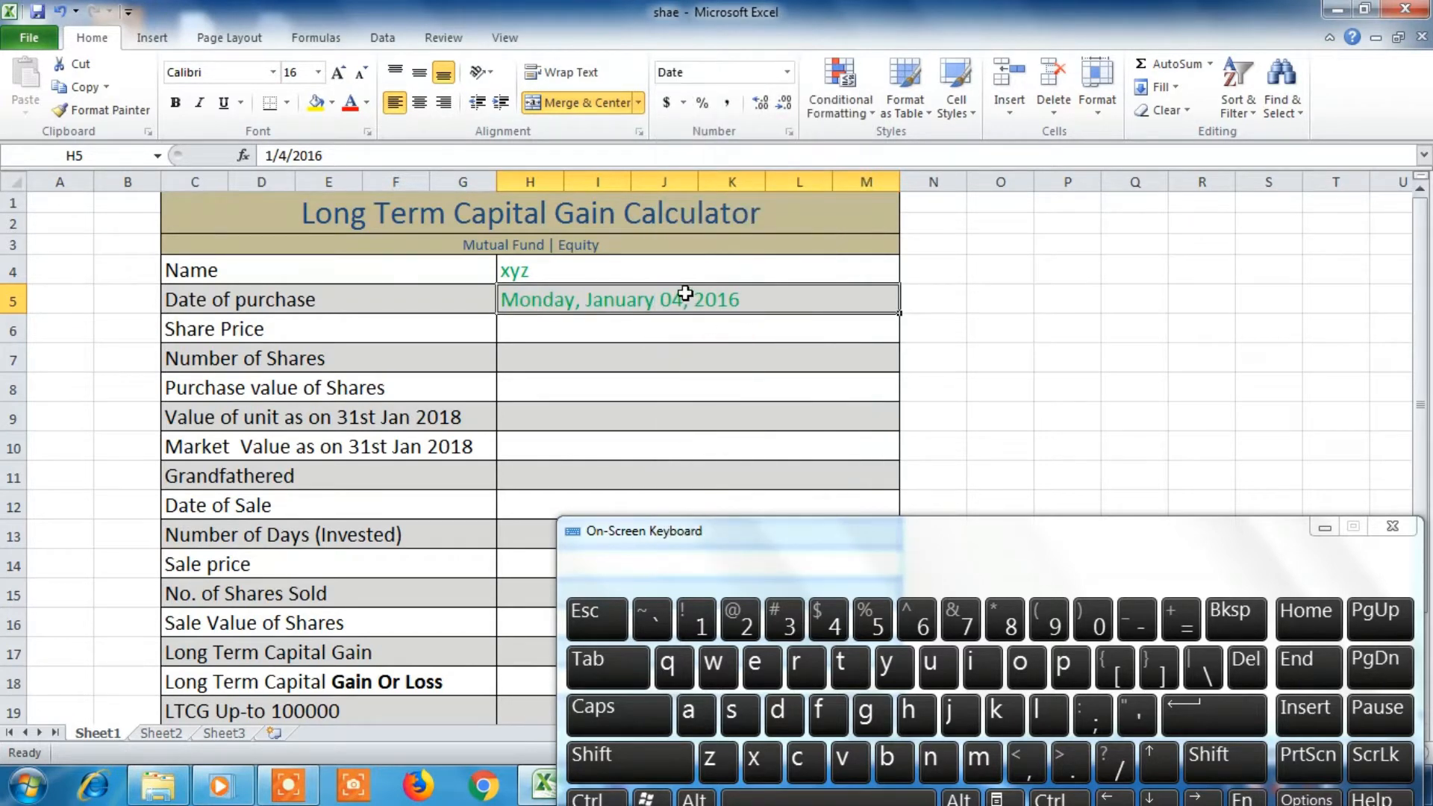
# Step: Enter 100 as the share price in H6 and 520 as the number of shares in H7
pyautogui.click(672, 330)
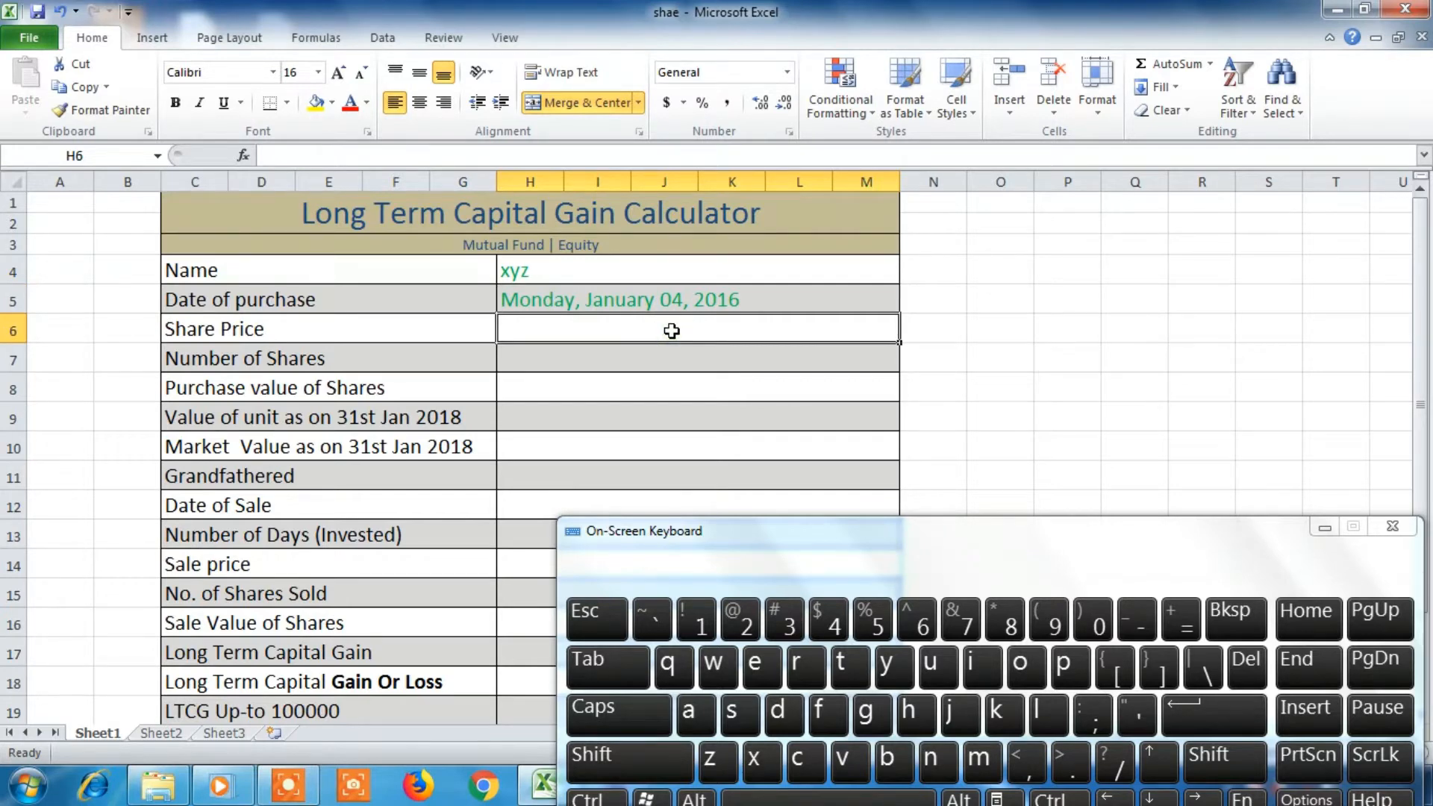
pyautogui.write('100')
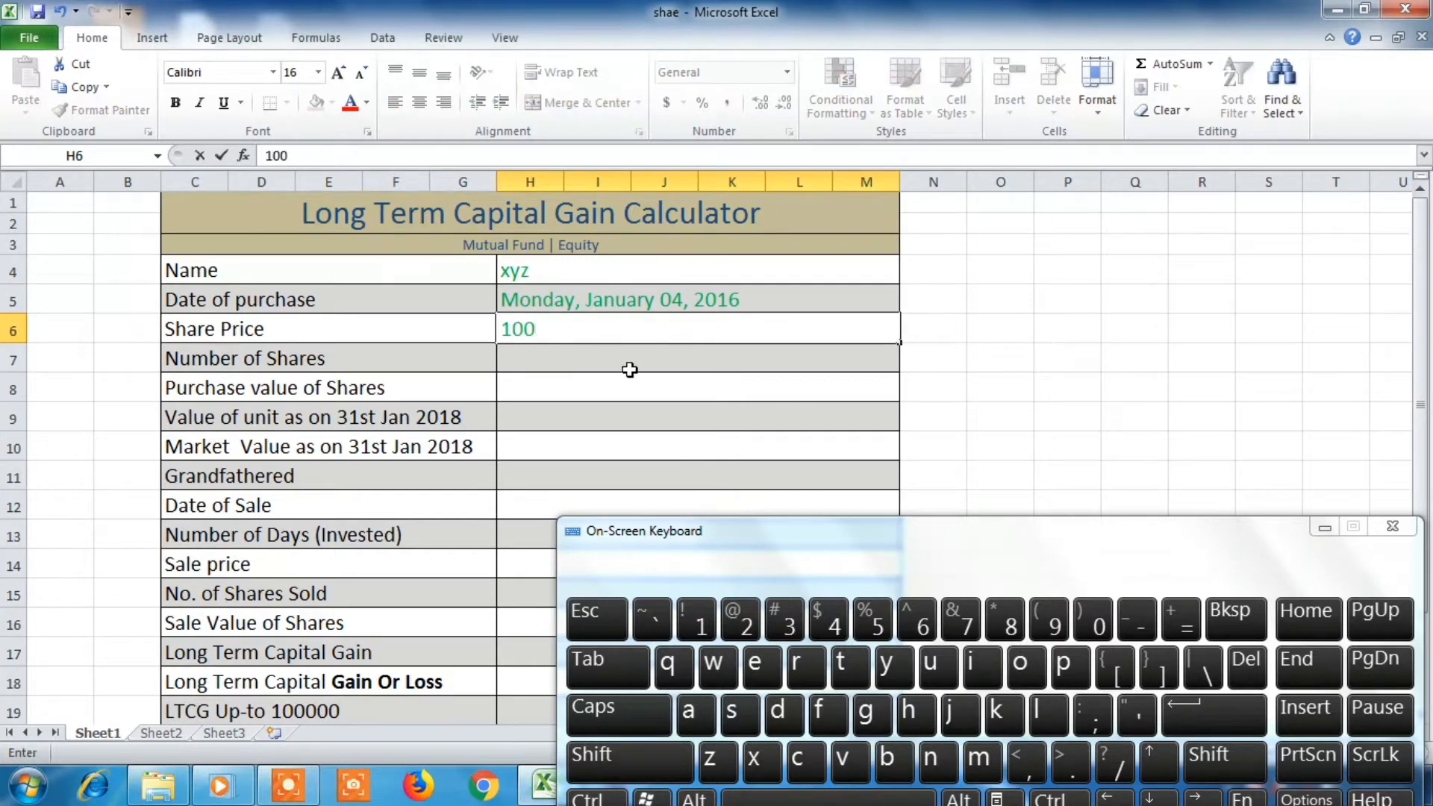
pyautogui.click(627, 366)
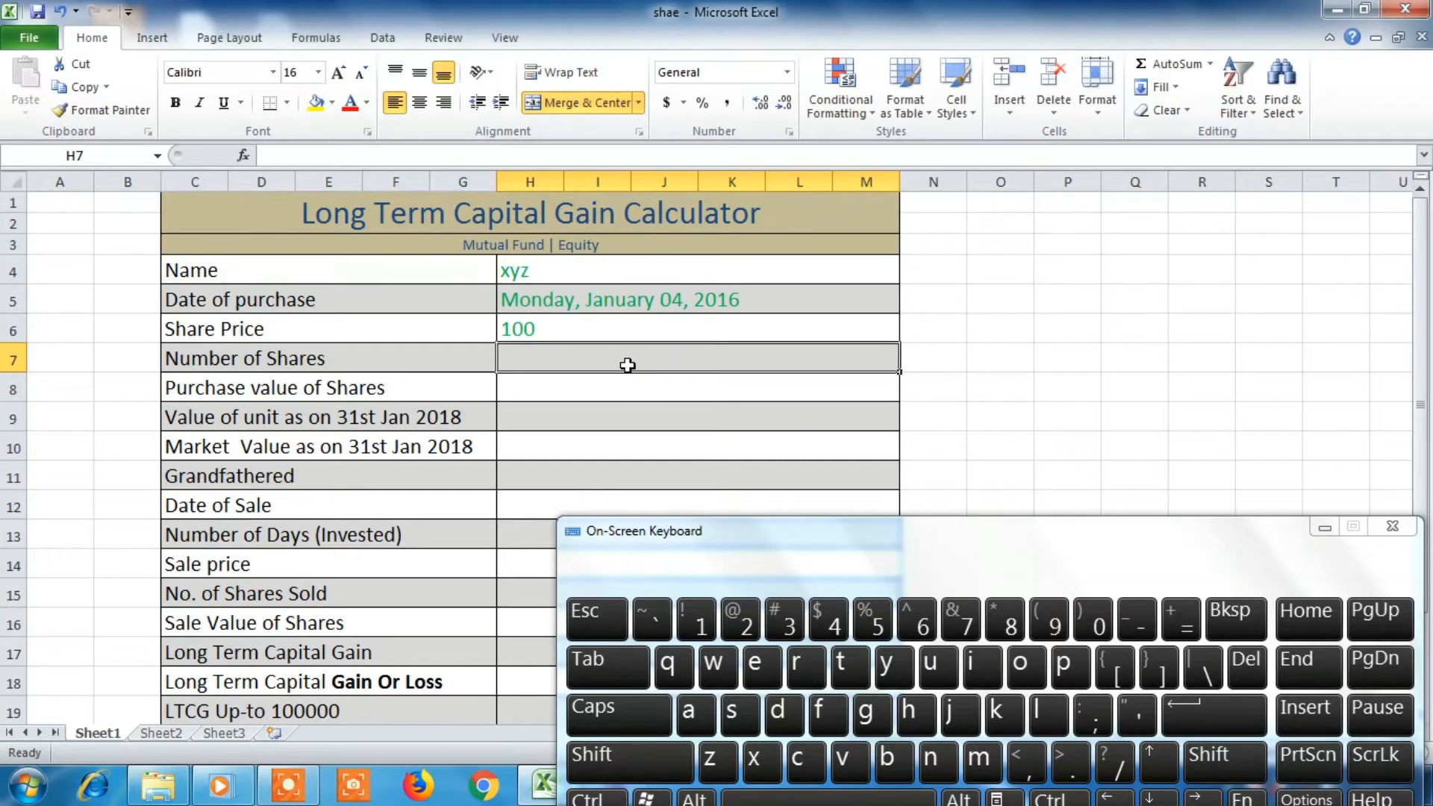
pyautogui.write('5')
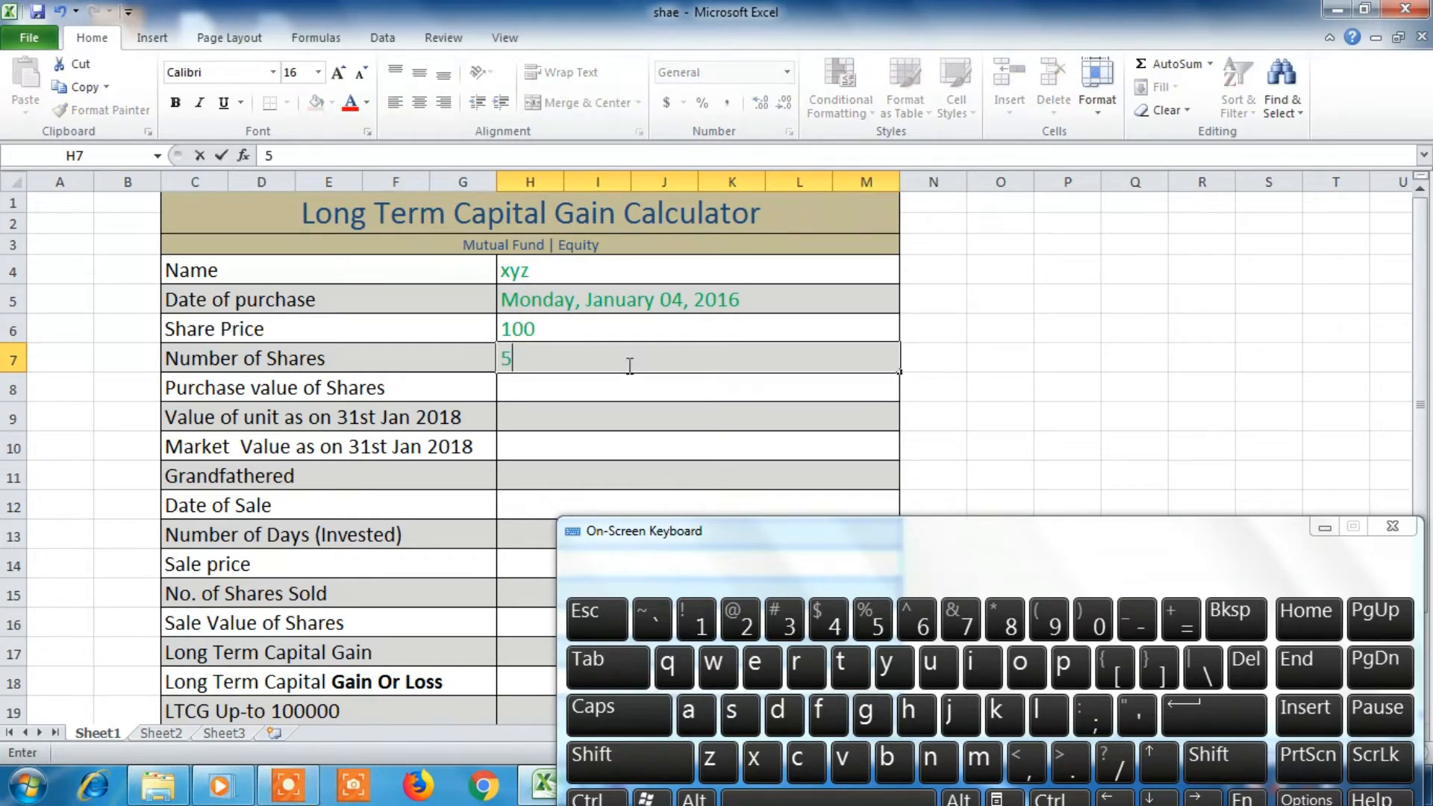
pyautogui.write('20')
# Step: Calculate the purchase value of shares in H8 with the formula =H6*H7
pyautogui.click(593, 386)
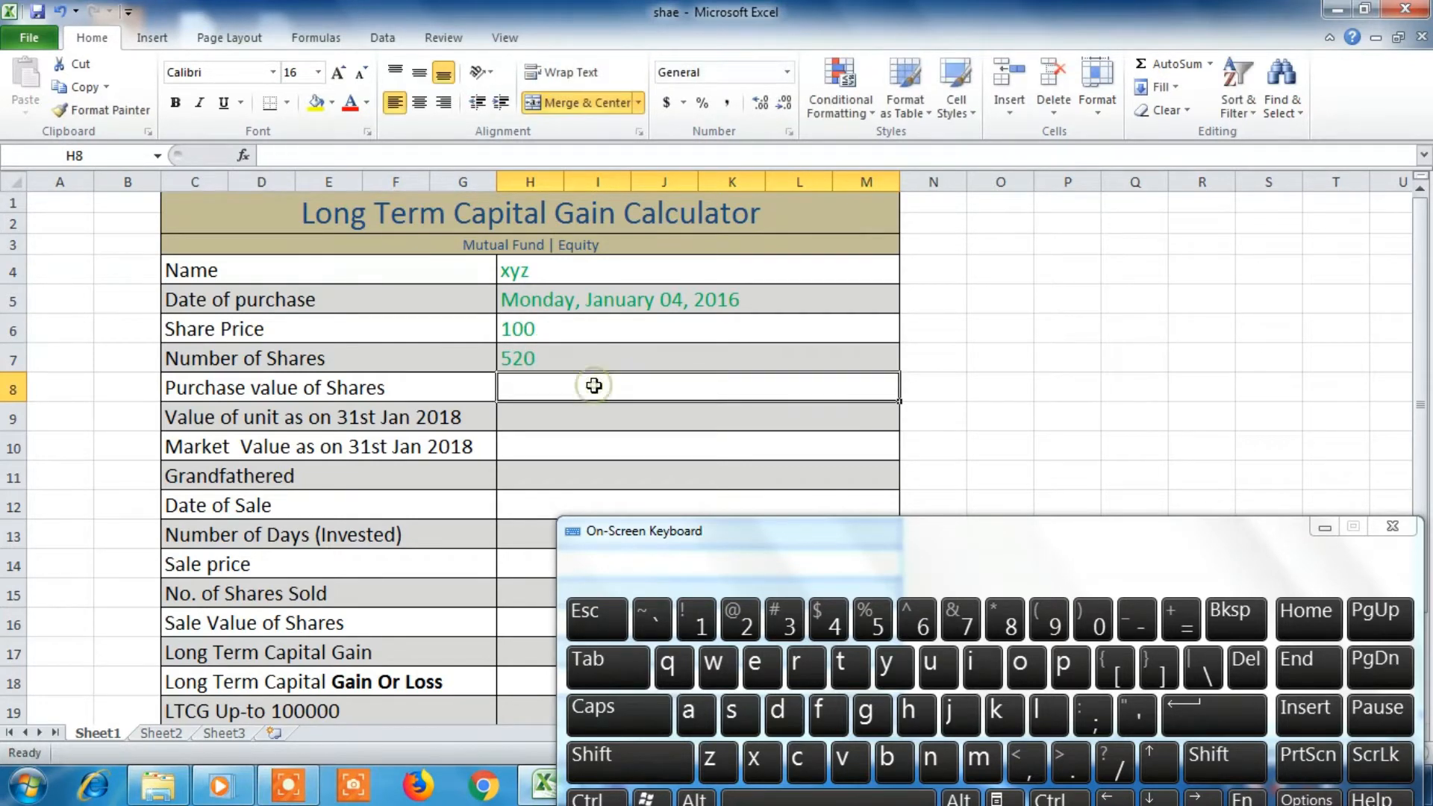
pyautogui.click(1172, 621)
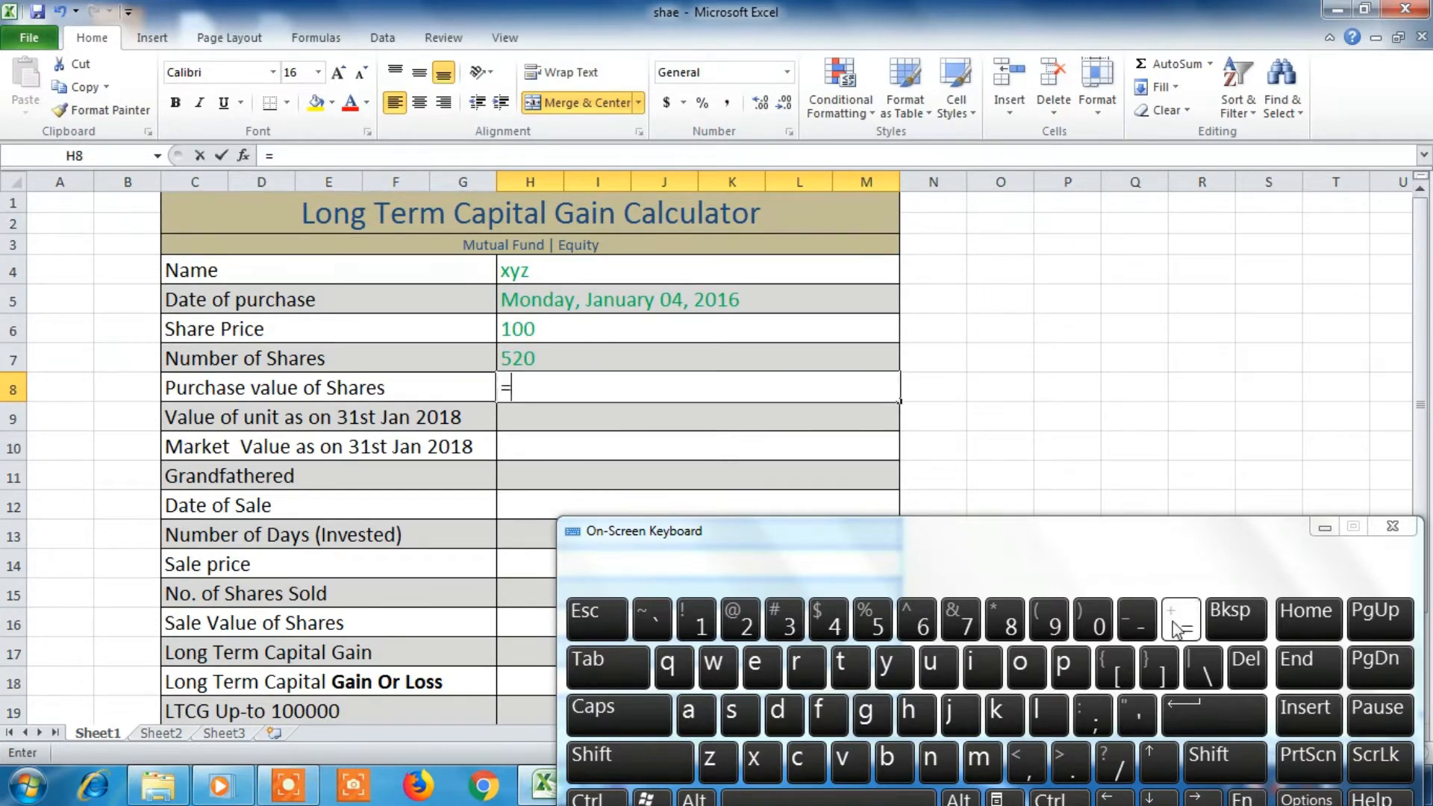
pyautogui.click(549, 329)
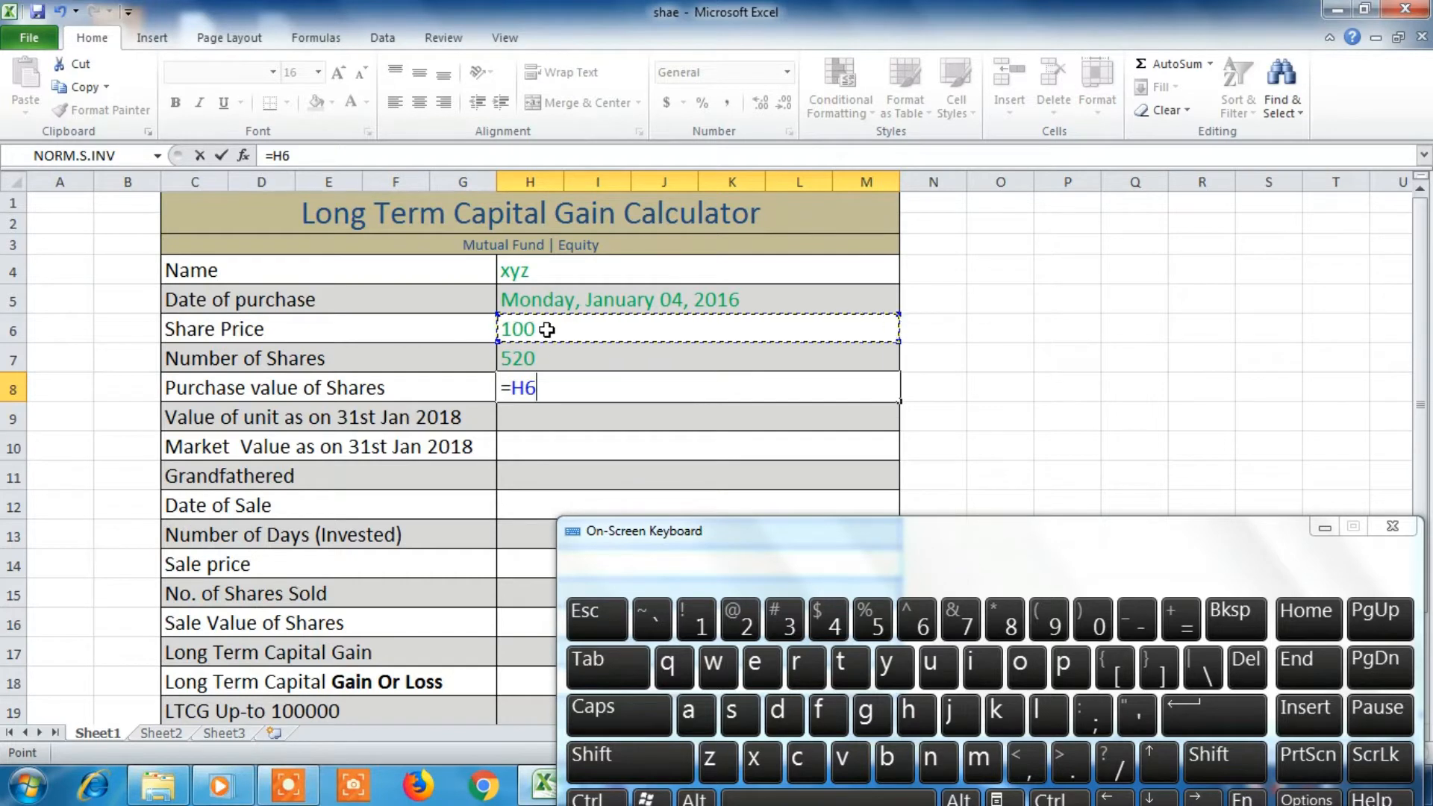
pyautogui.write('*')
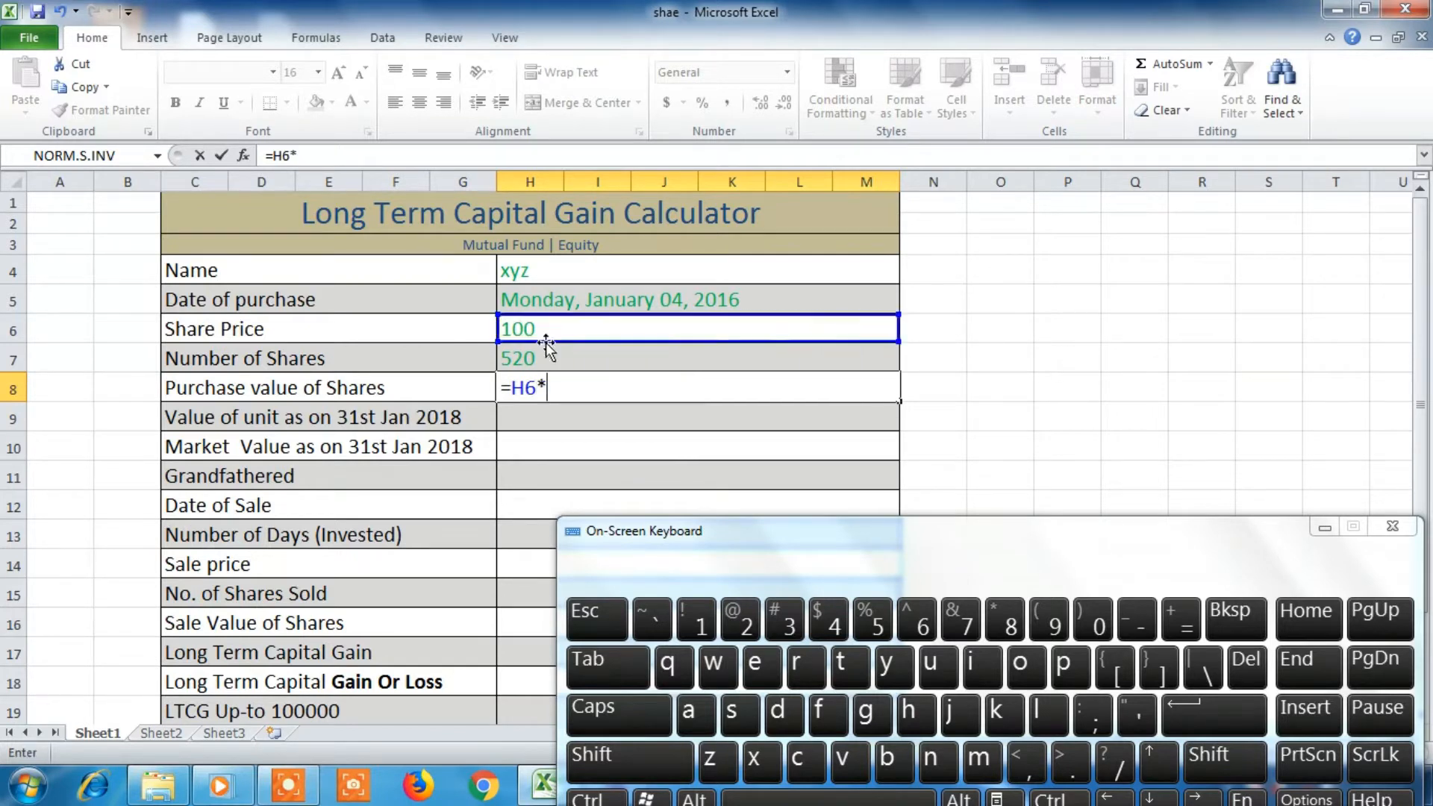
pyautogui.click(545, 358)
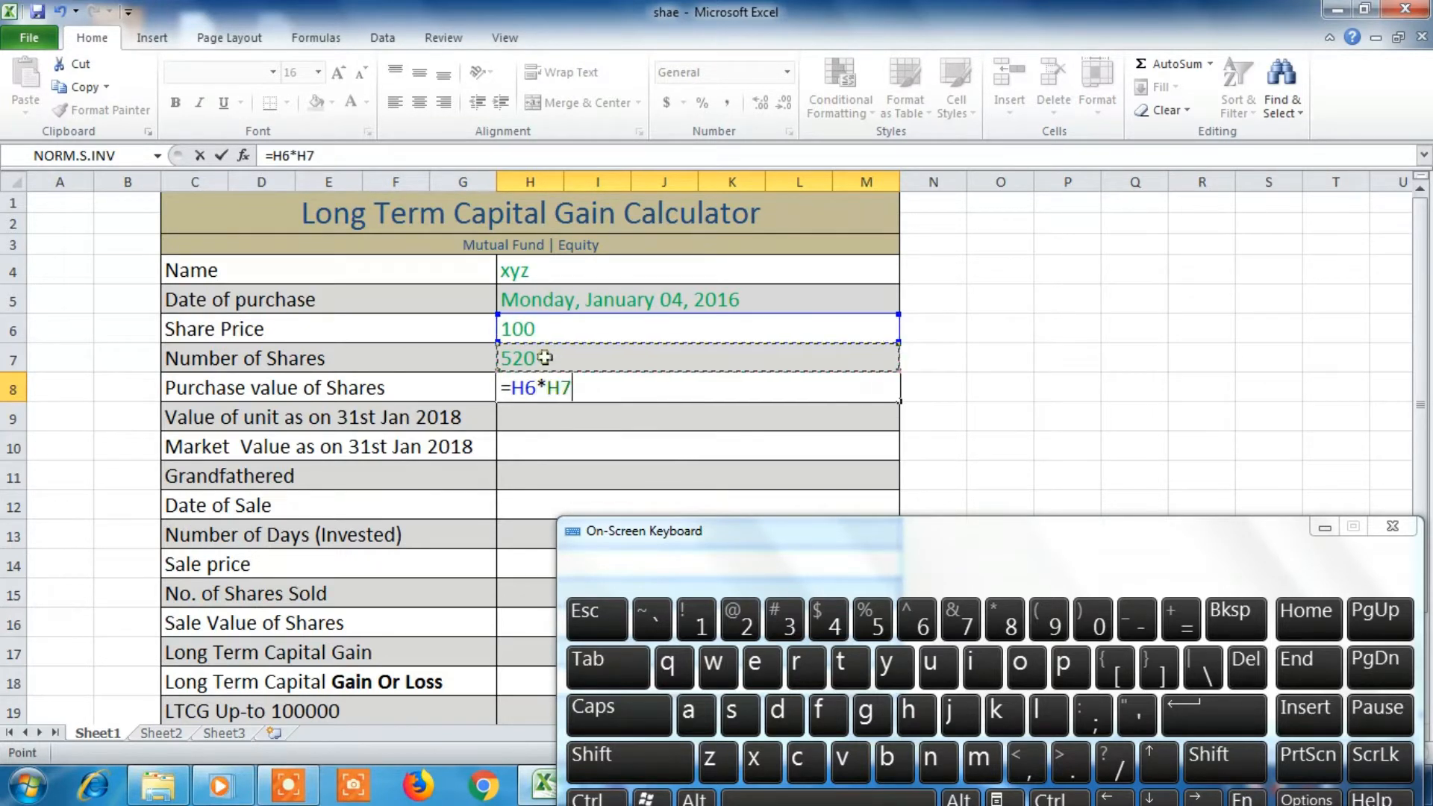
pyautogui.press('Return')
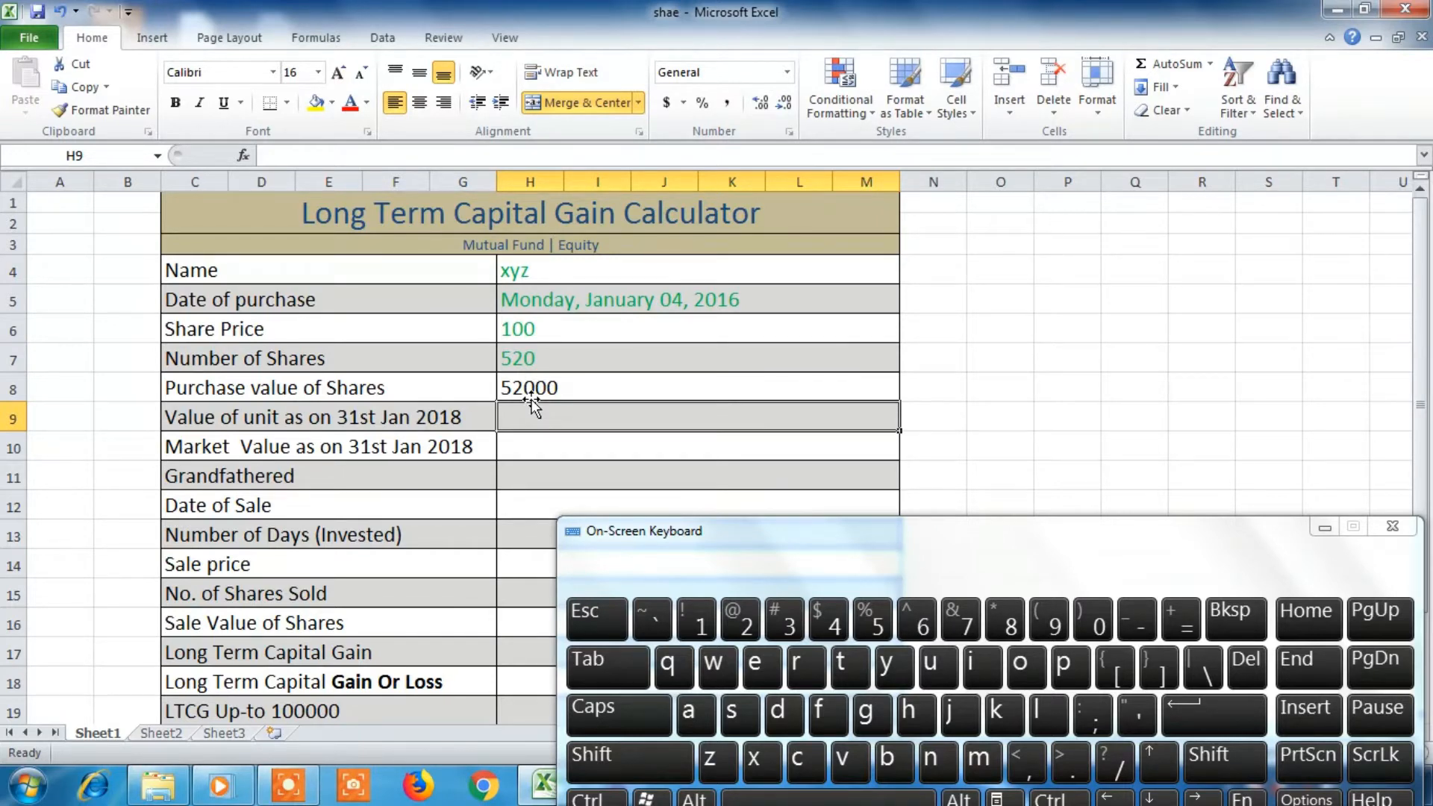
# Step: Enter 210 as the unit value on 31st Jan 2018 in H9 and calculate the market value in H10 with =H9*H7
pyautogui.write('210')
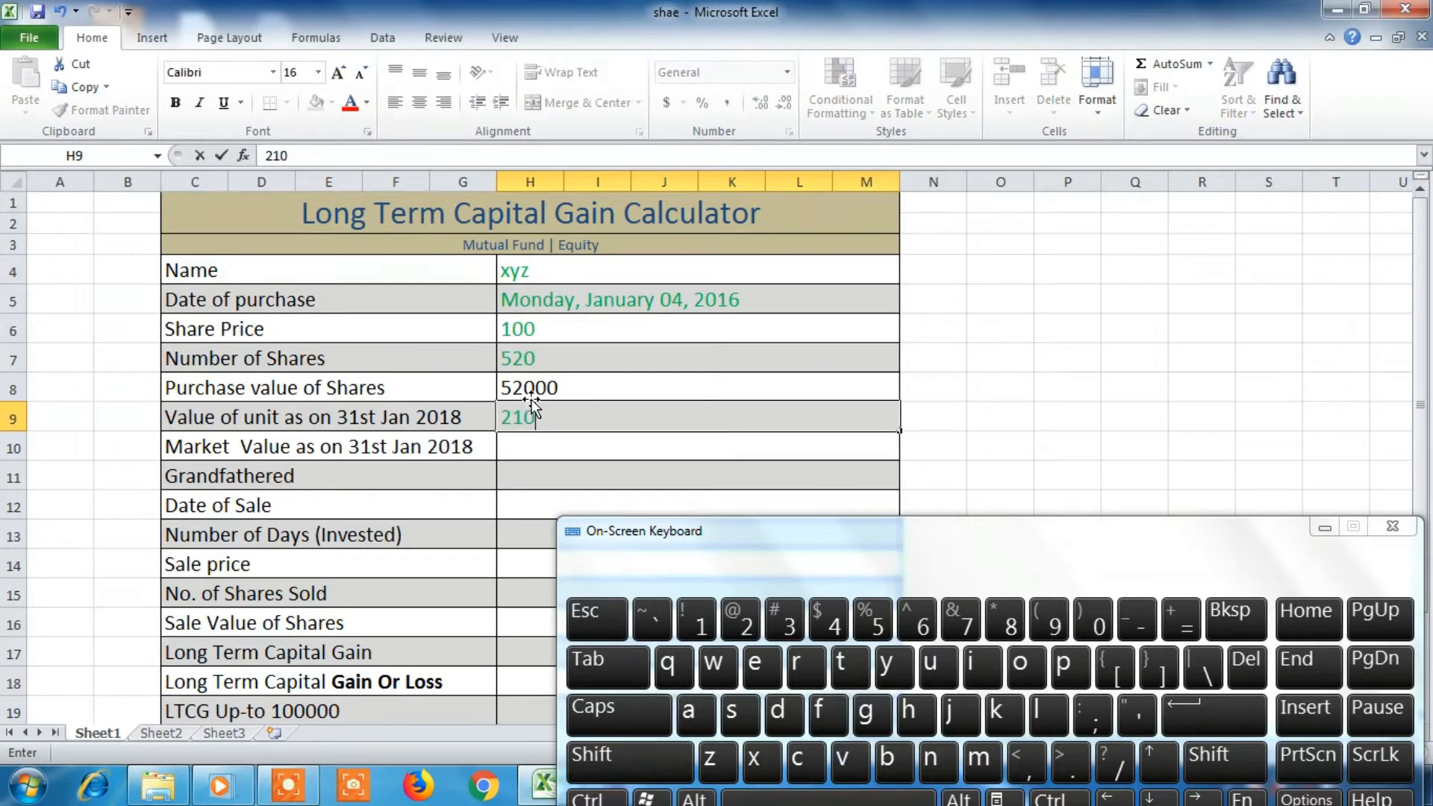
pyautogui.click(529, 444)
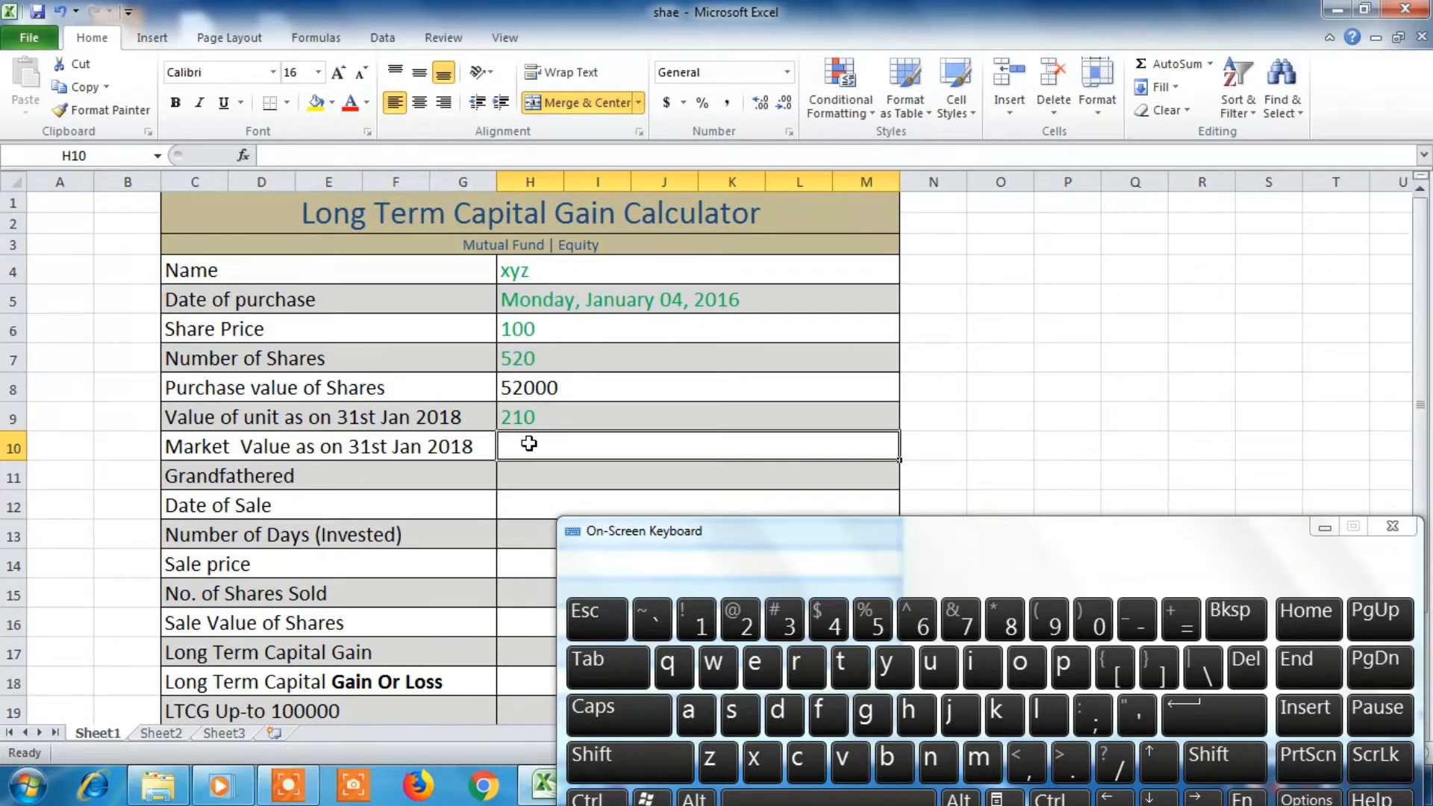
pyautogui.write('=')
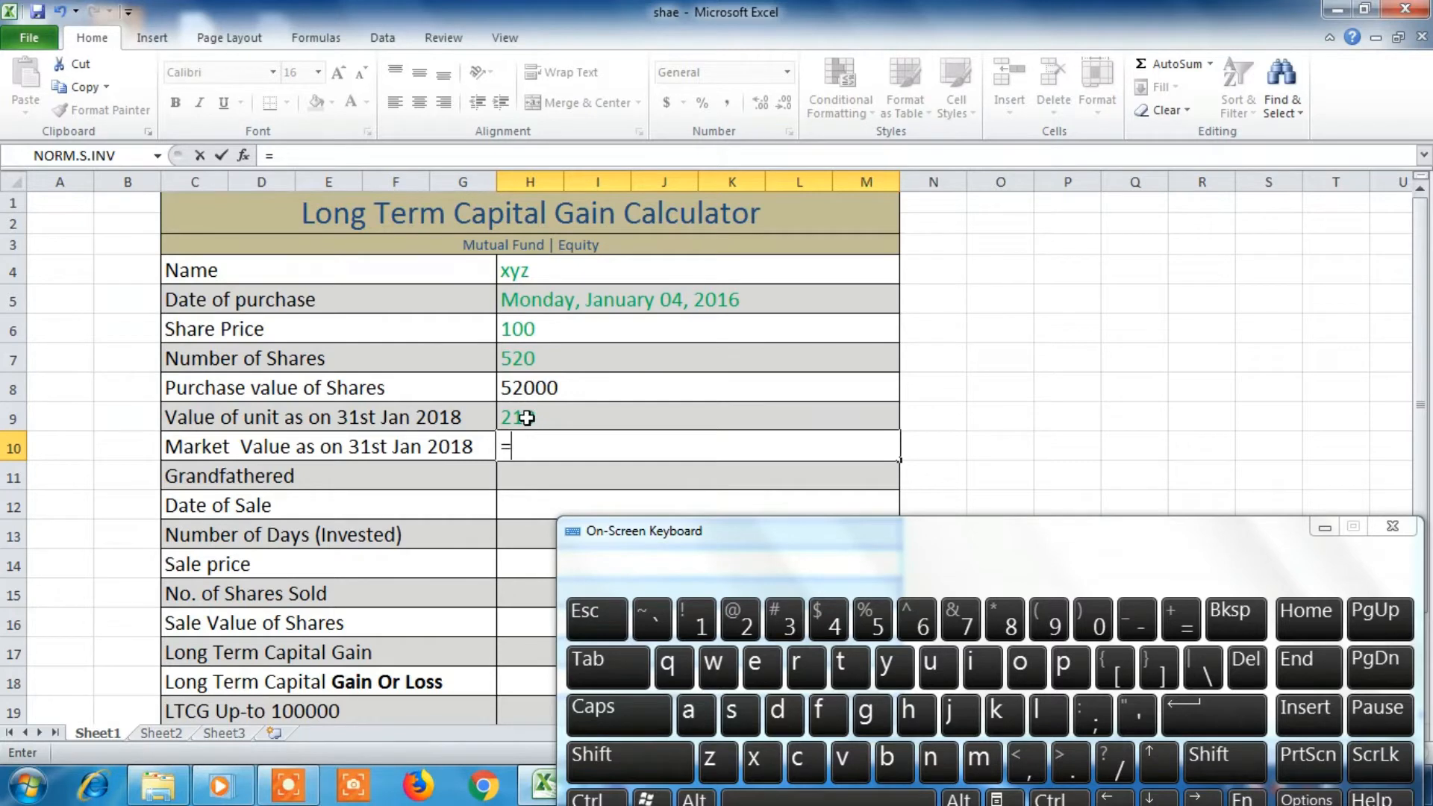
pyautogui.click(527, 418)
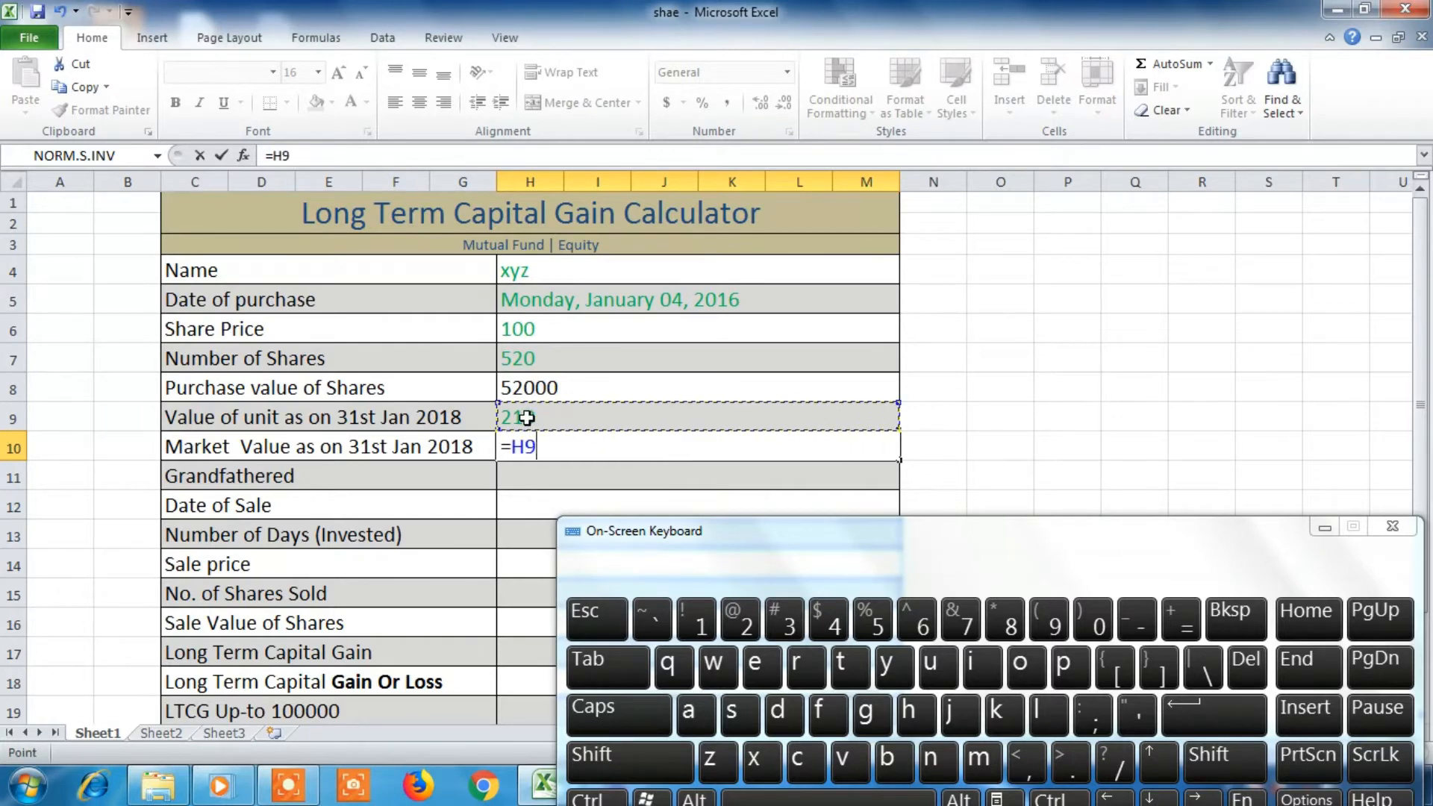
pyautogui.write('*')
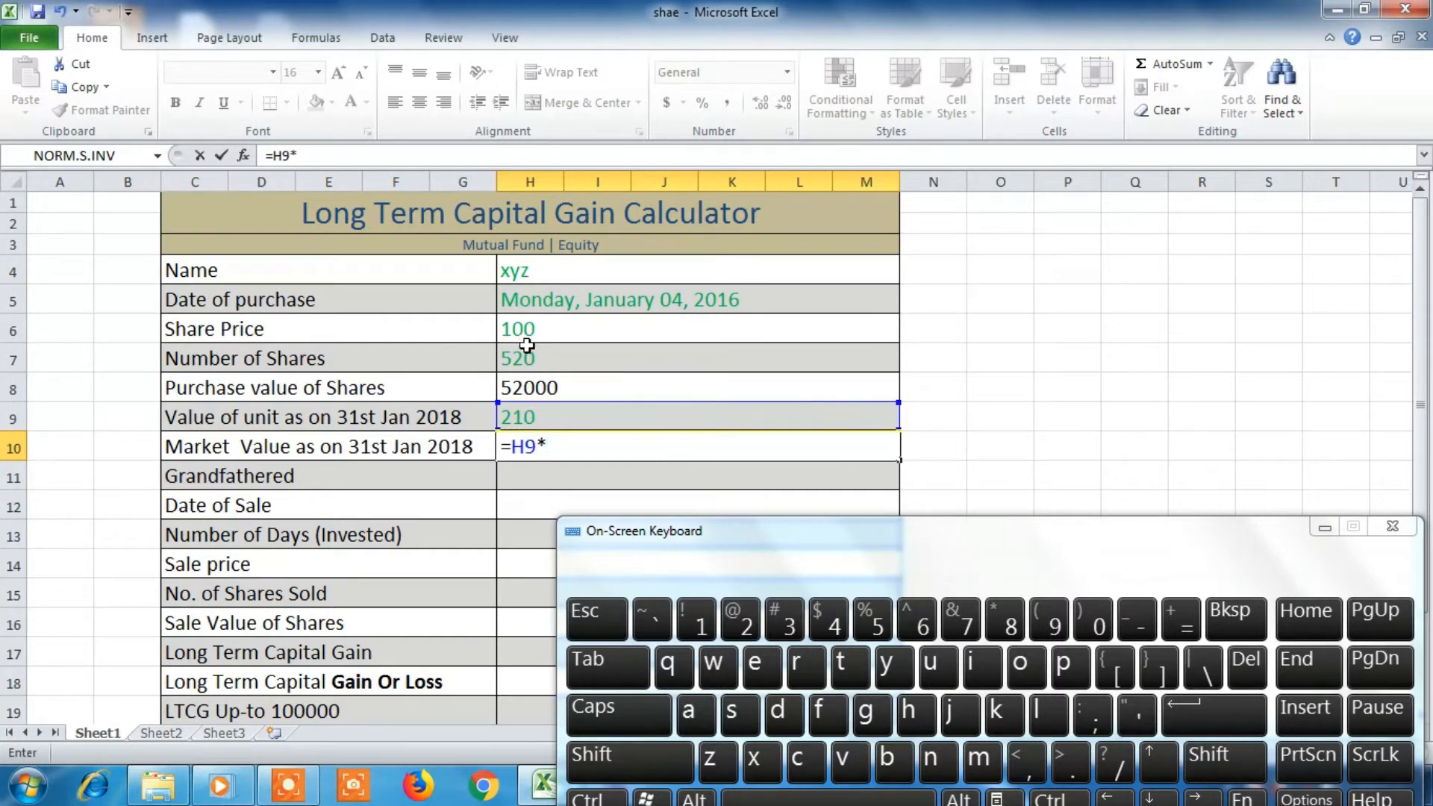
pyautogui.click(527, 358)
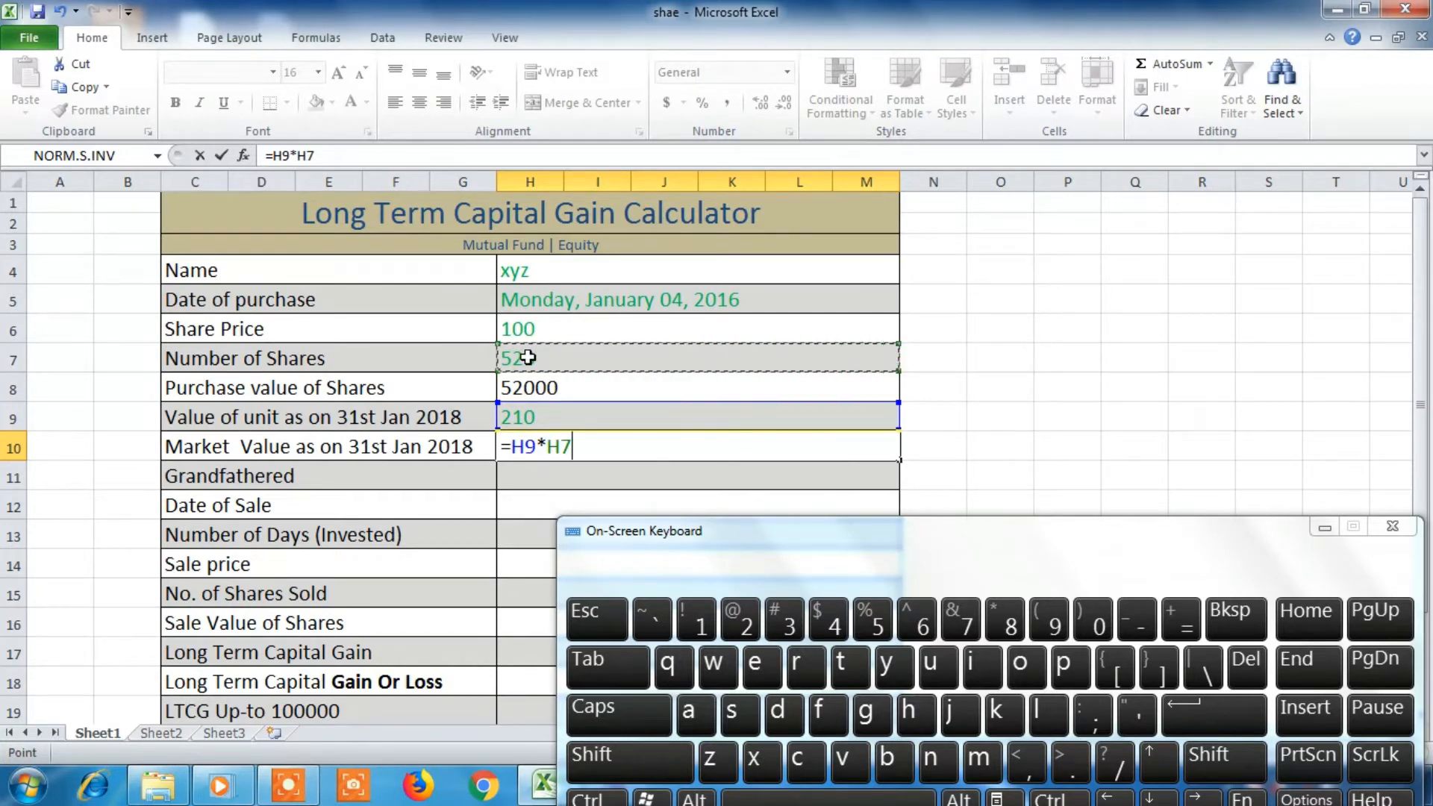
pyautogui.press('Return')
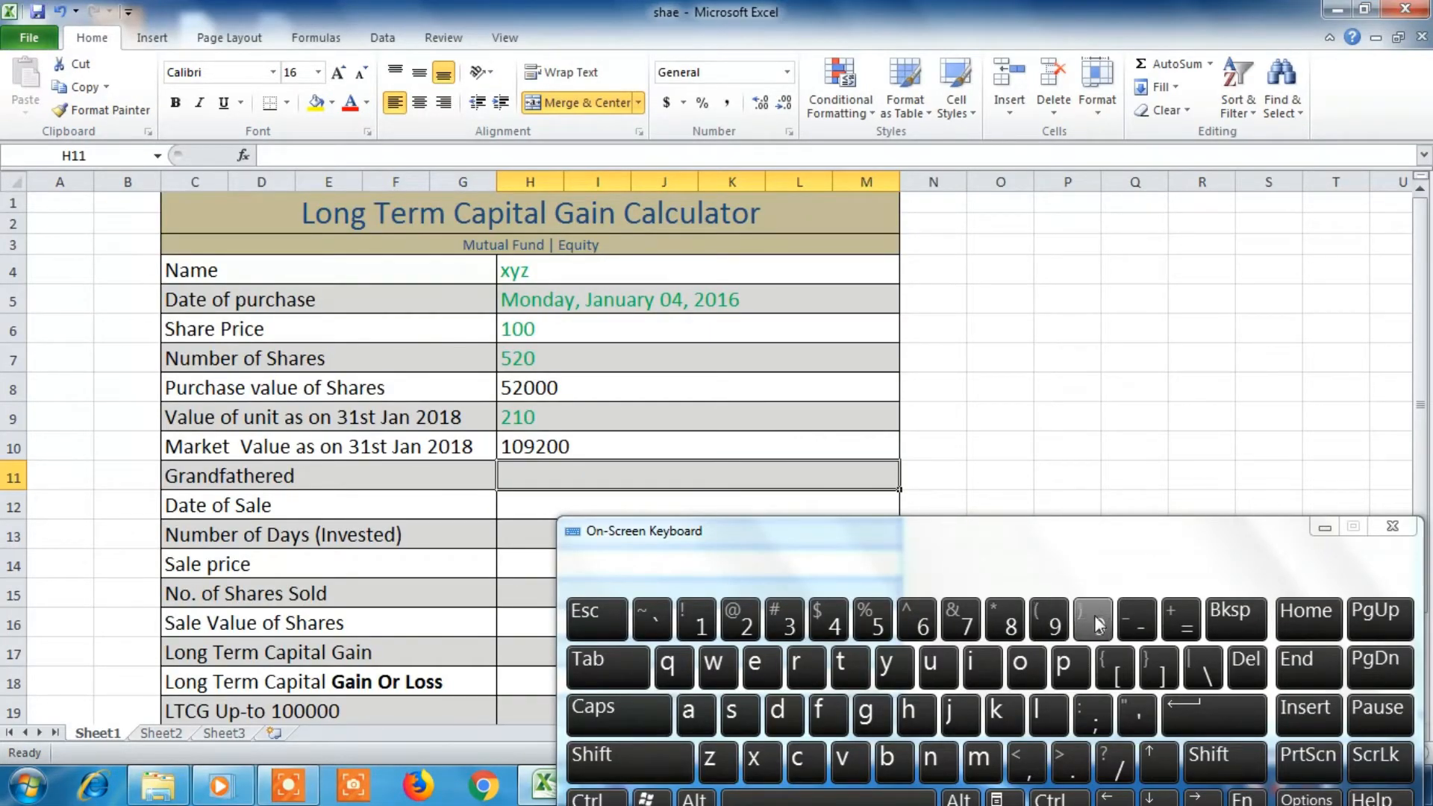
# Step: Calculate the Grandfathered amount in H11 as market value minus purchase value with =H10-H8
pyautogui.click(1181, 634)
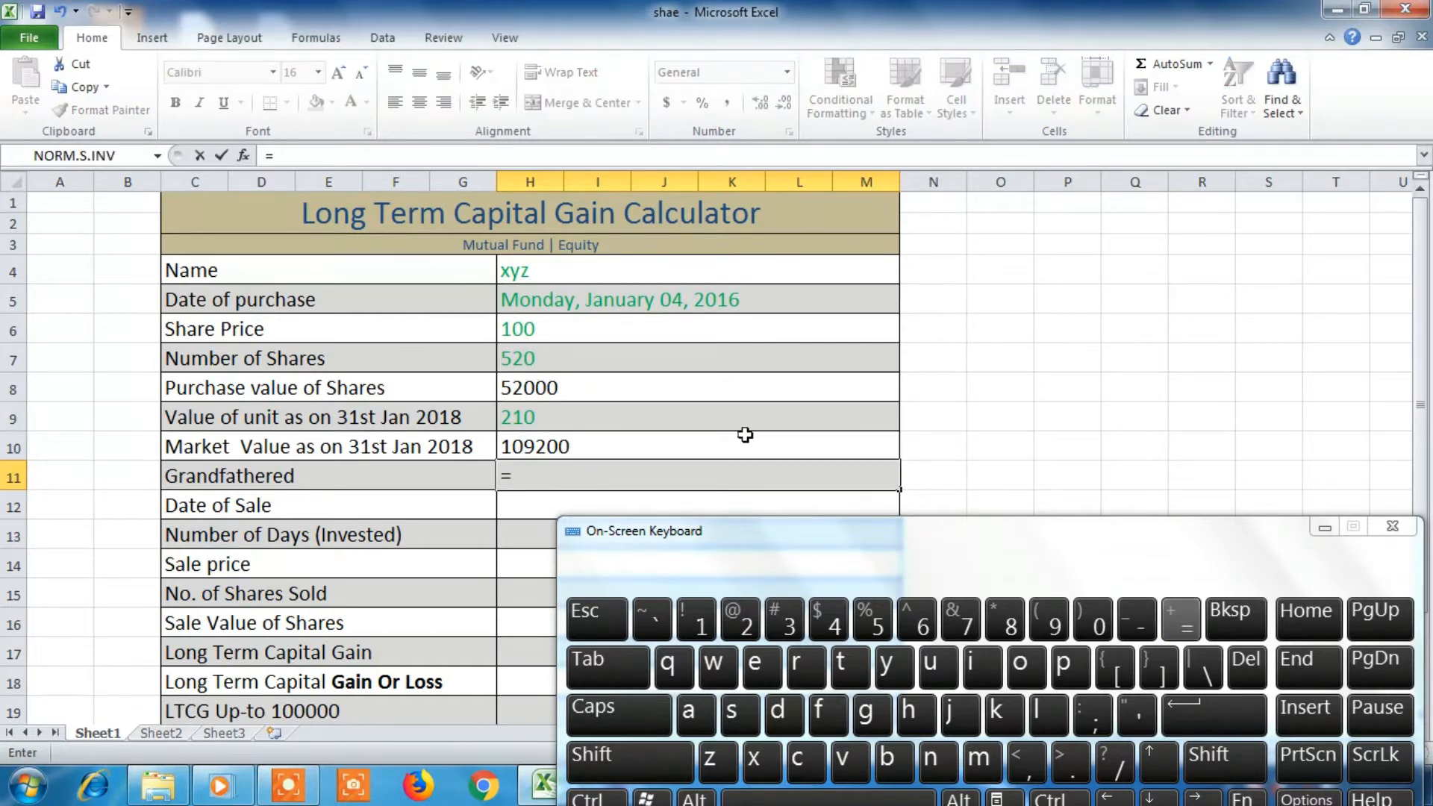
pyautogui.click(564, 445)
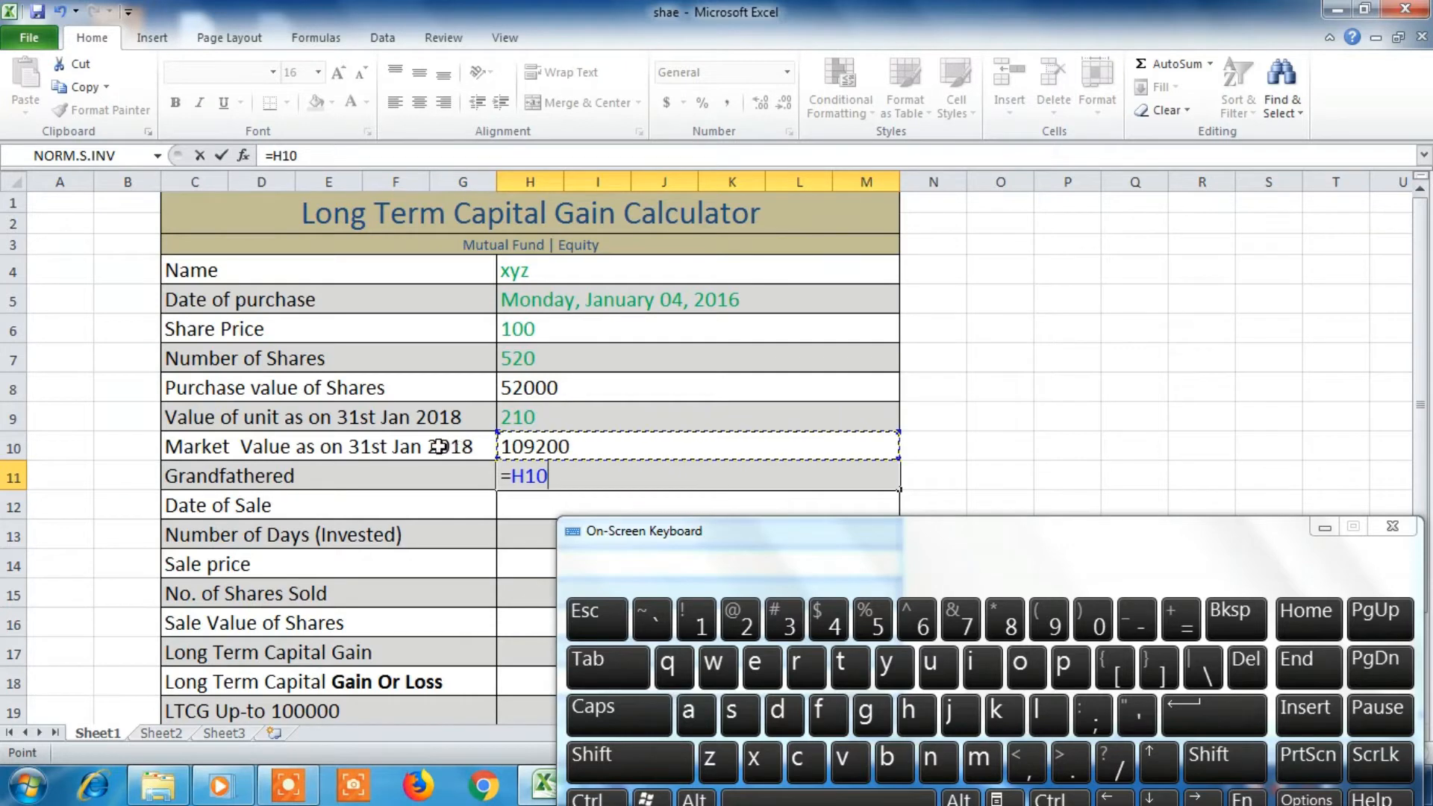
pyautogui.write('-')
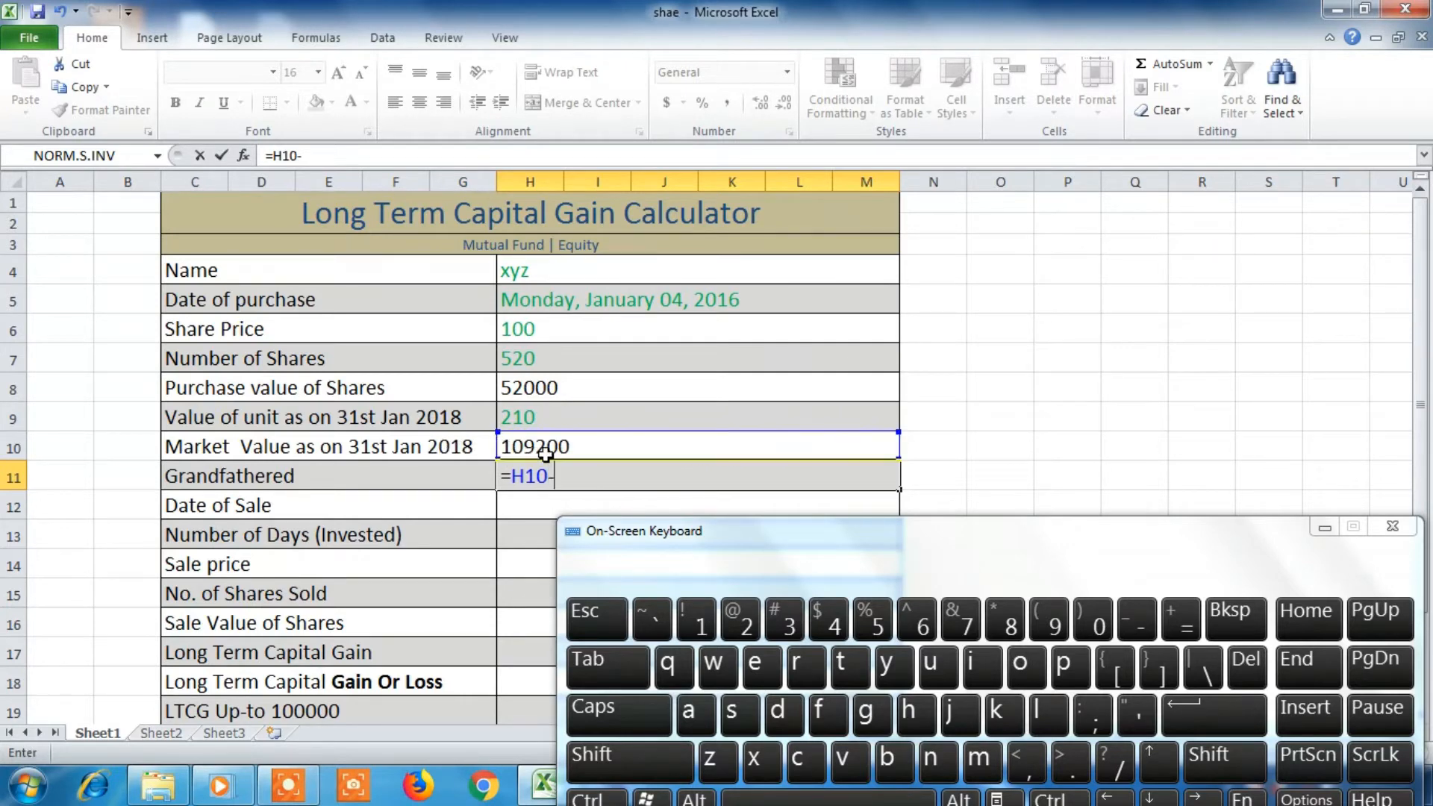
pyautogui.click(541, 386)
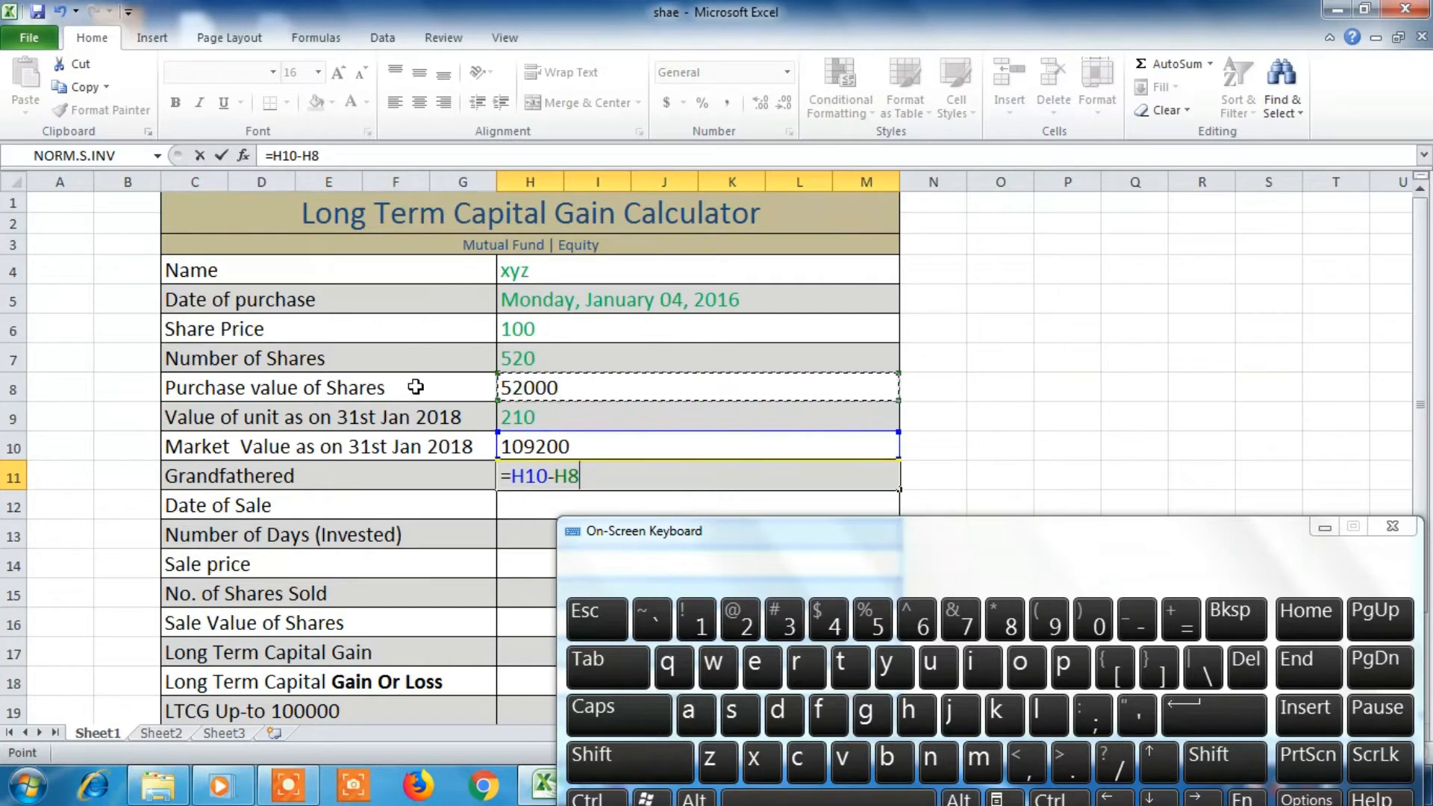
pyautogui.press('Return')
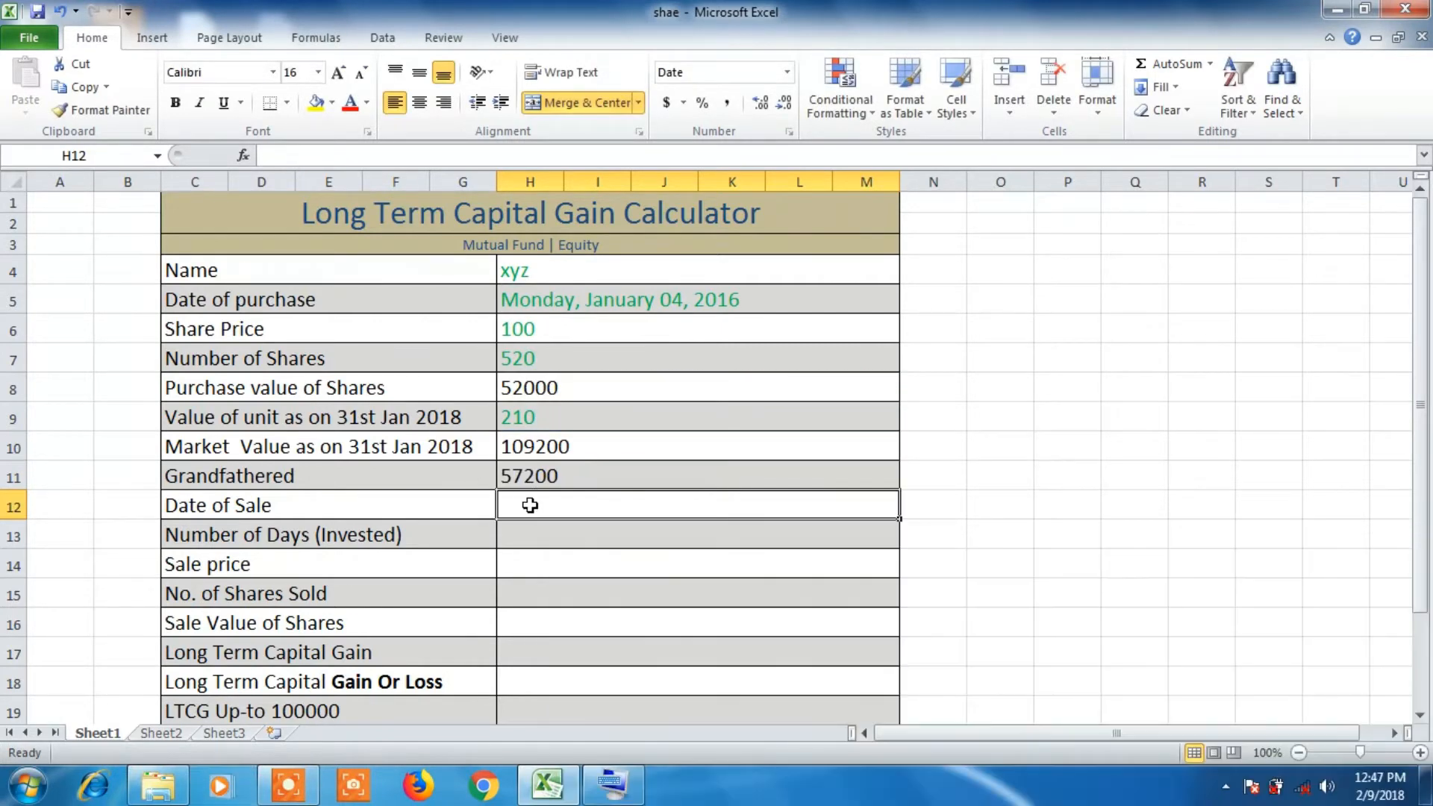
# Step: Enter 01/05/2018 as the date of sale in H12
pyautogui.write('01/02')
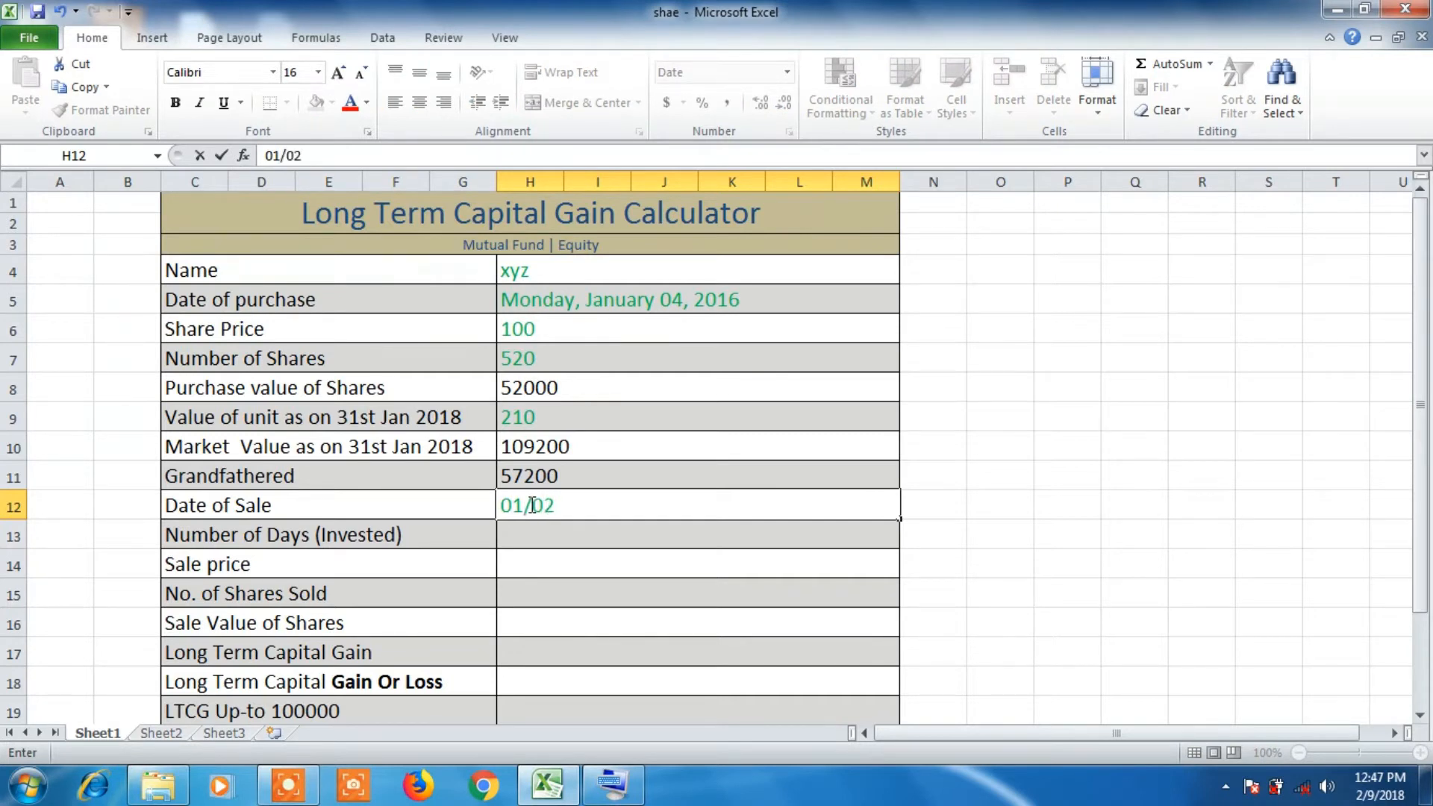
pyautogui.press('BackSpace')
pyautogui.write('5/2018')
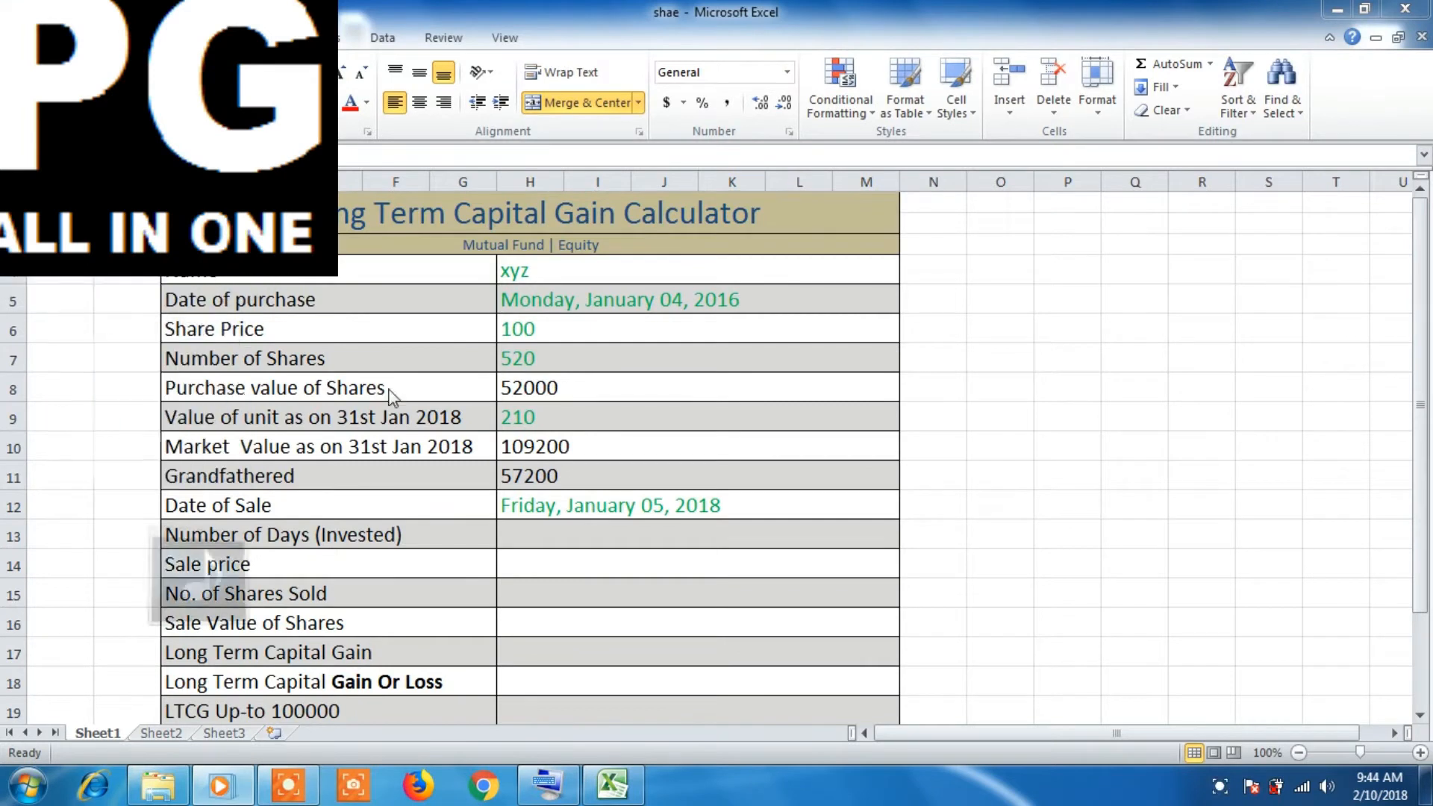
# Step: Bring up the On-Screen Keyboard and move it clear of the unfilled calculator rows
pyautogui.click(521, 531)
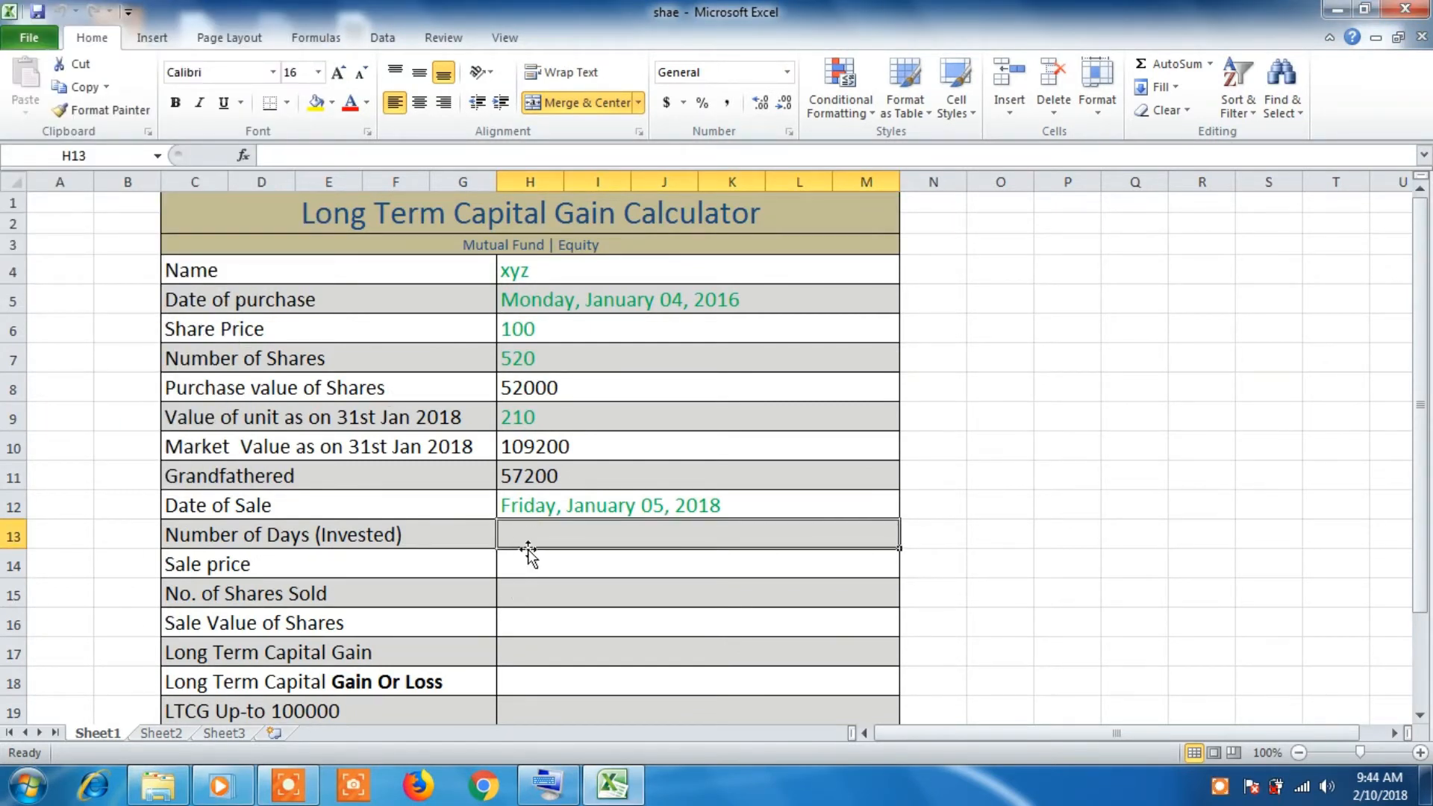
pyautogui.click(547, 784)
pyautogui.moveTo(781, 504); pyautogui.dragTo(962, 113)
# Step: Calculate the number of days invested in H13 as date of sale minus date of purchase with =H12-H5
pyautogui.click(578, 528)
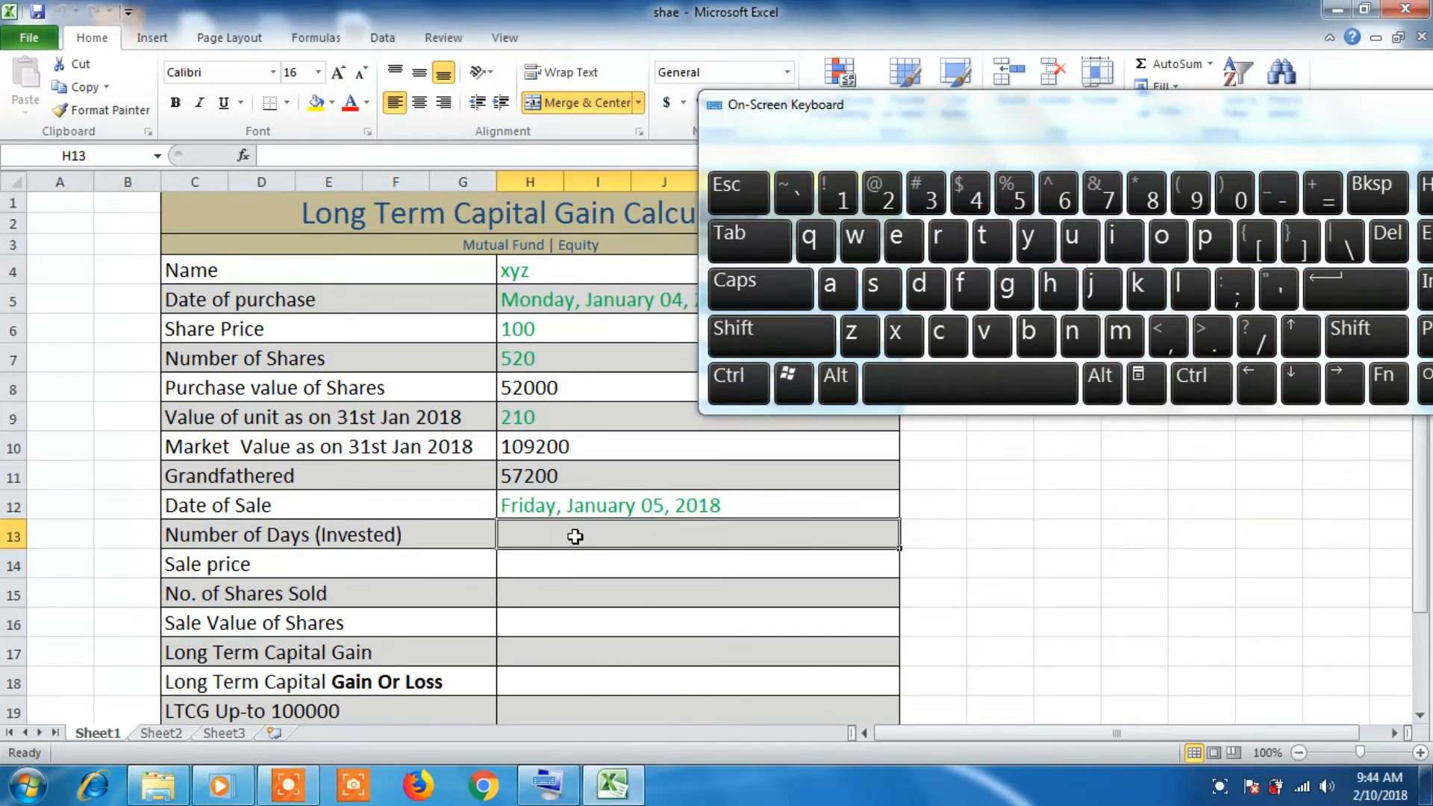
pyautogui.write('=')
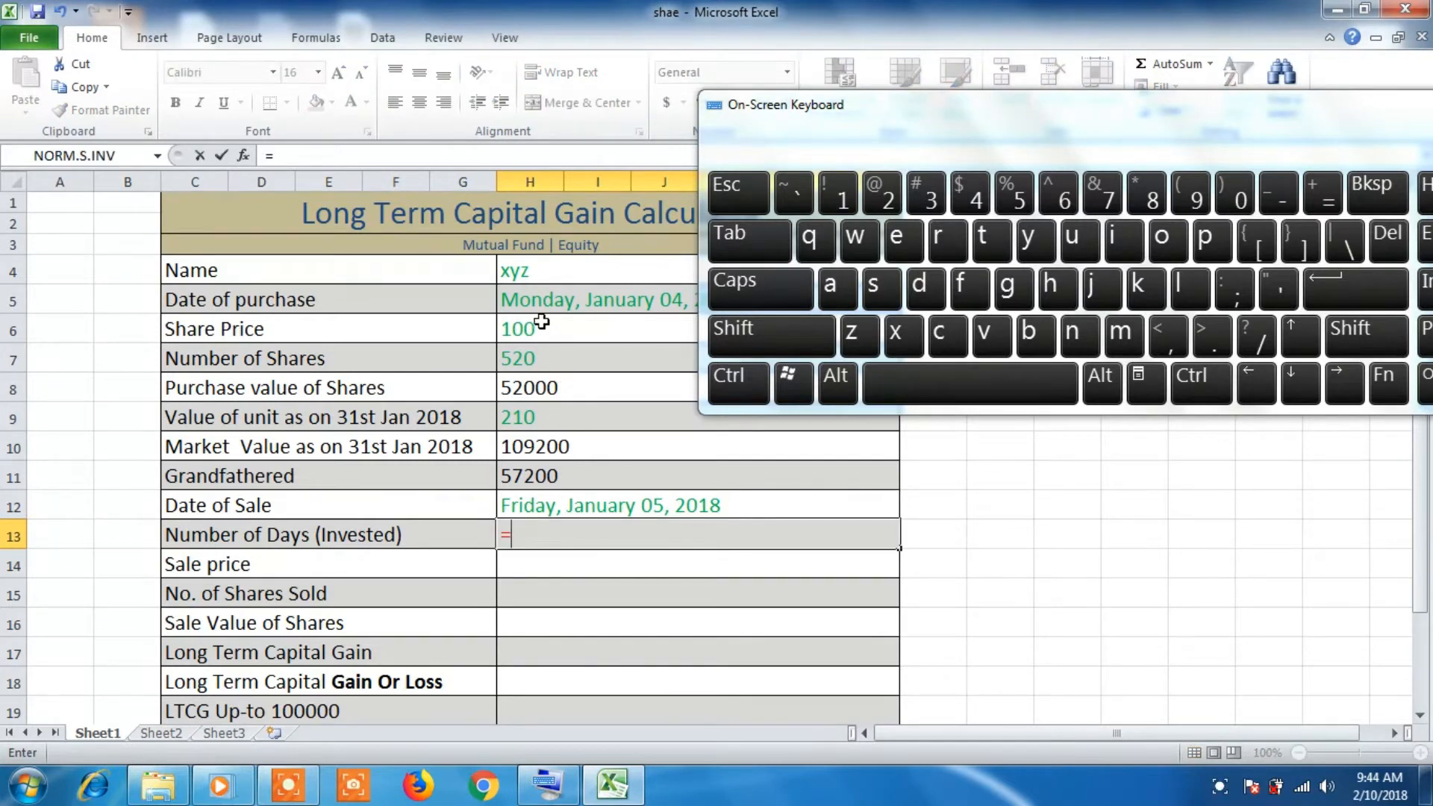
pyautogui.click(535, 508)
pyautogui.write('-')
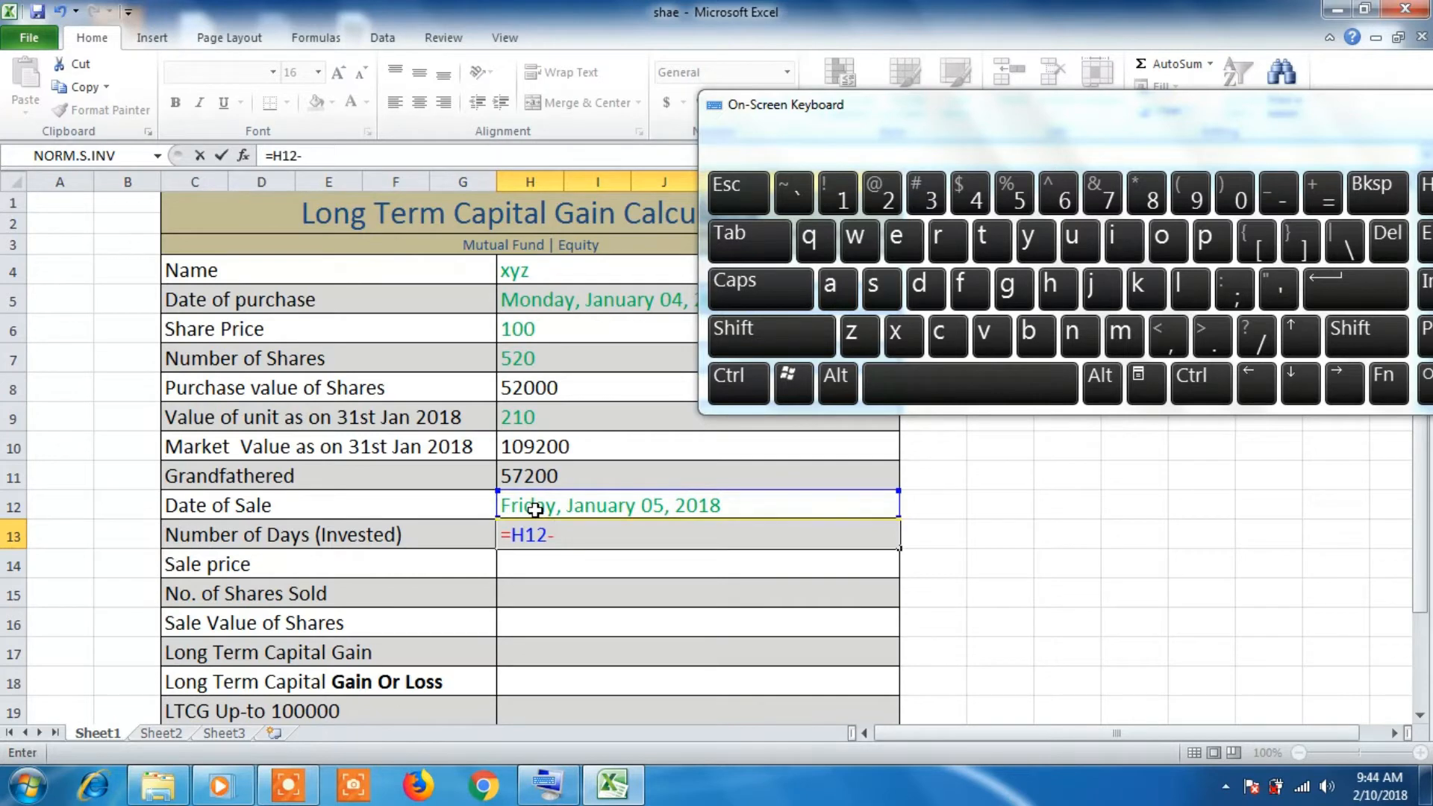
pyautogui.click(579, 302)
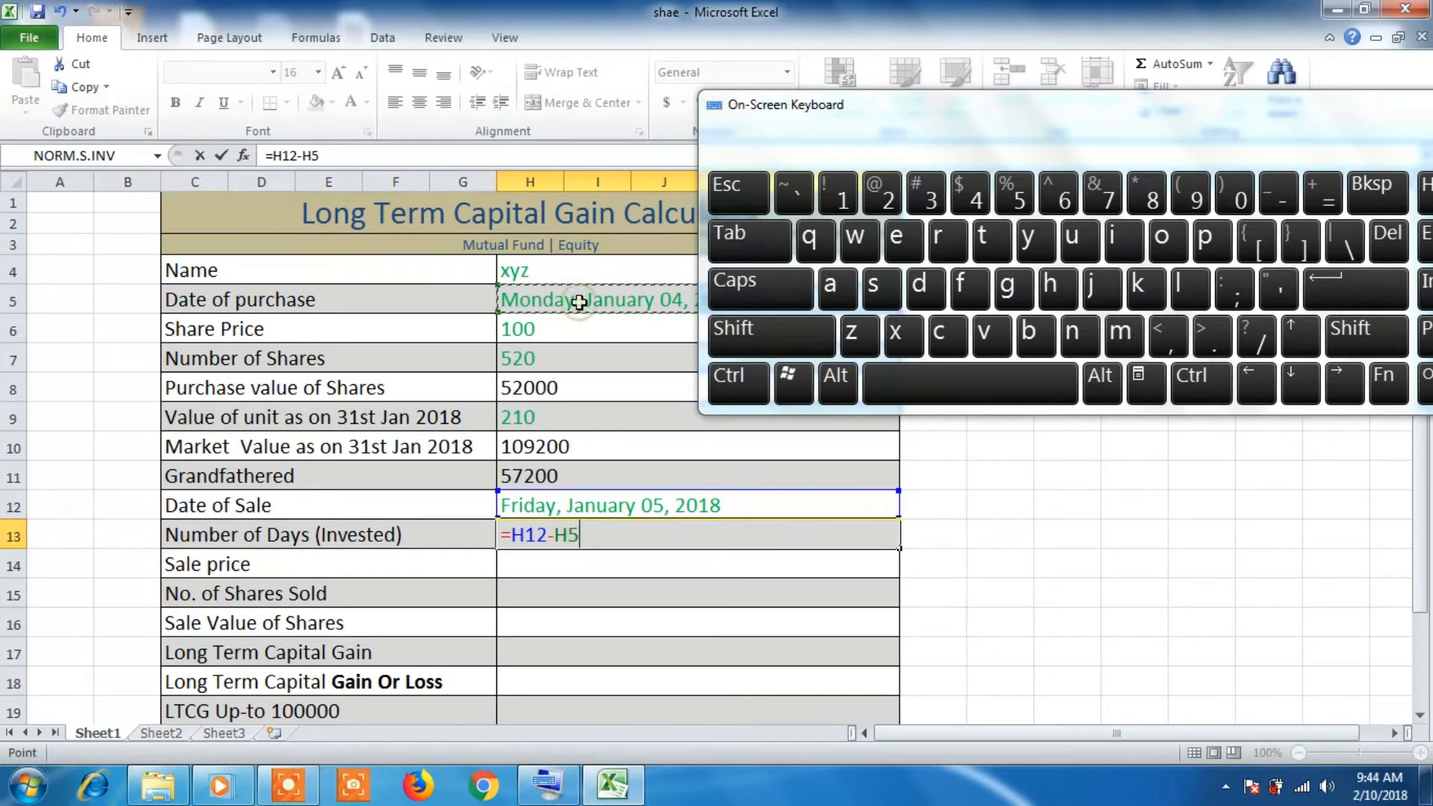
pyautogui.press('Return')
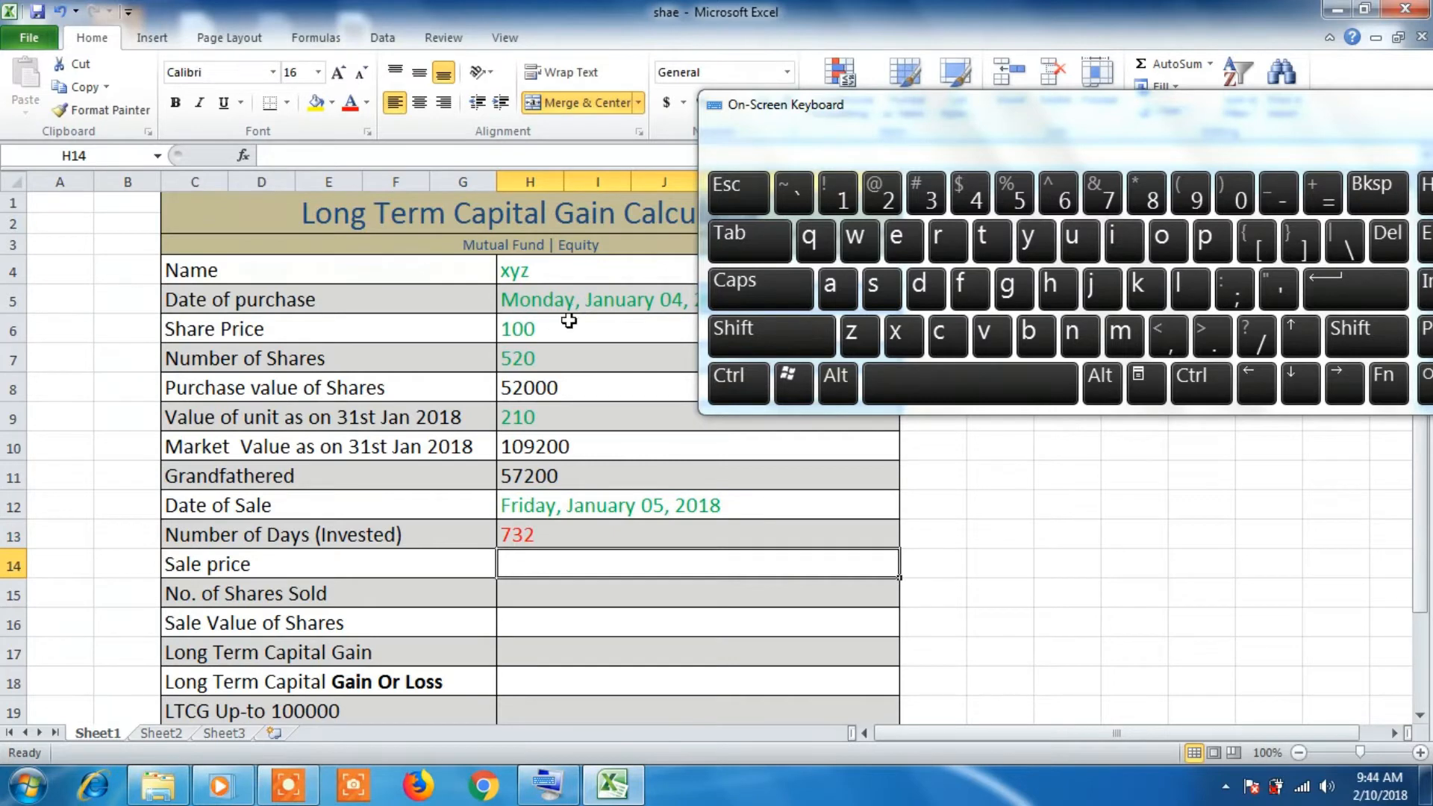
pyautogui.click(541, 535)
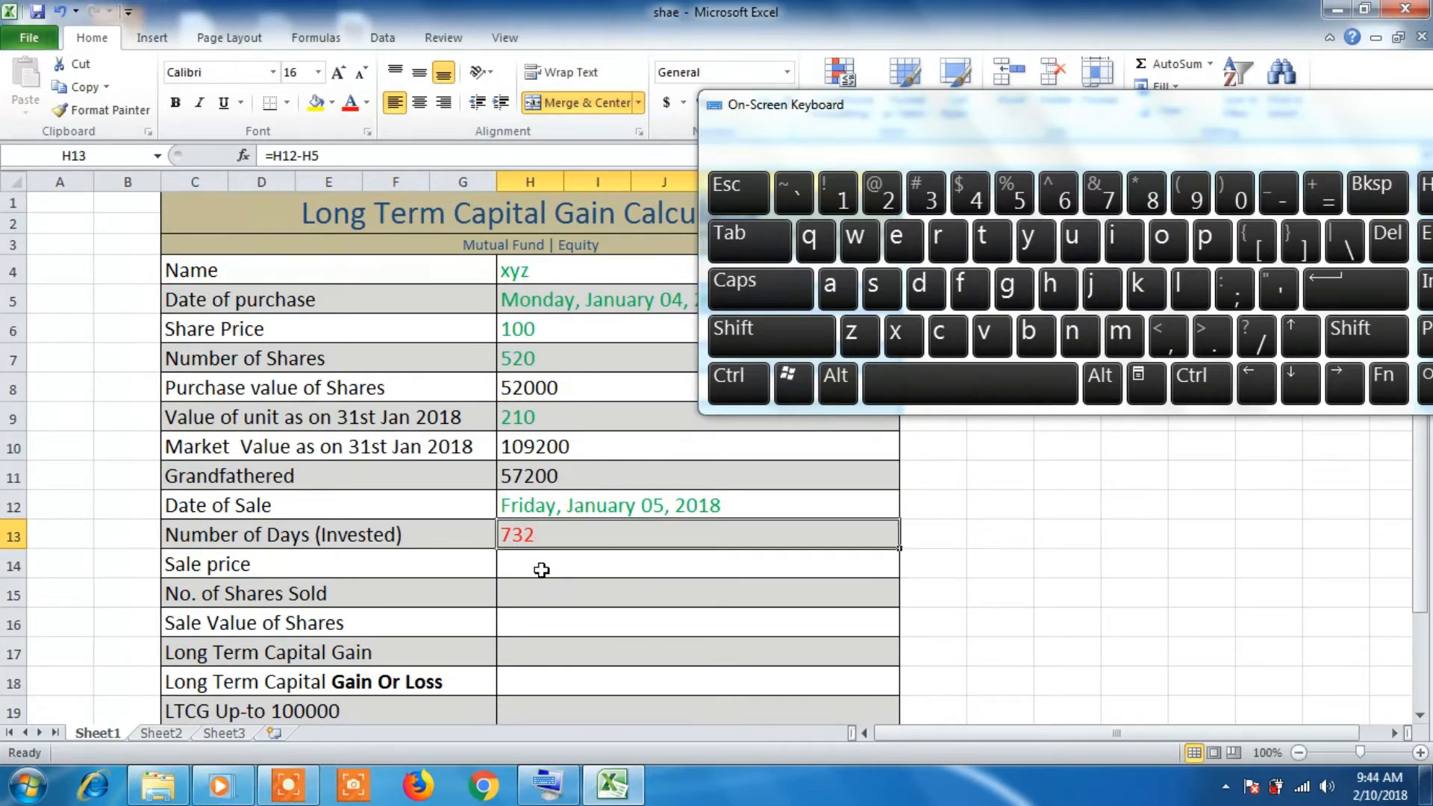
# Step: Enter 350 as the sale price in H14 and 520 as the number of shares sold in H15
pyautogui.click(542, 570)
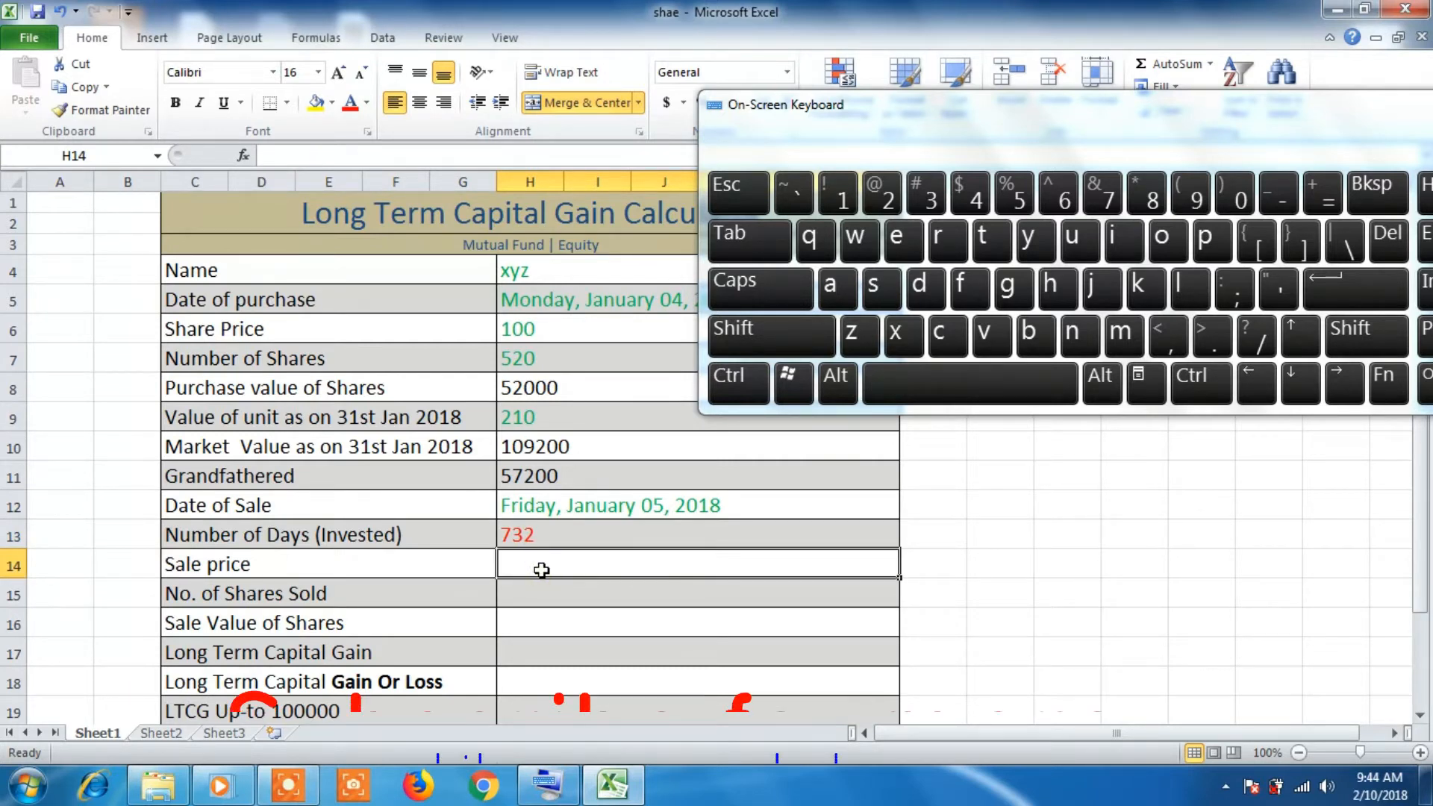
pyautogui.write('350')
pyautogui.click(536, 581)
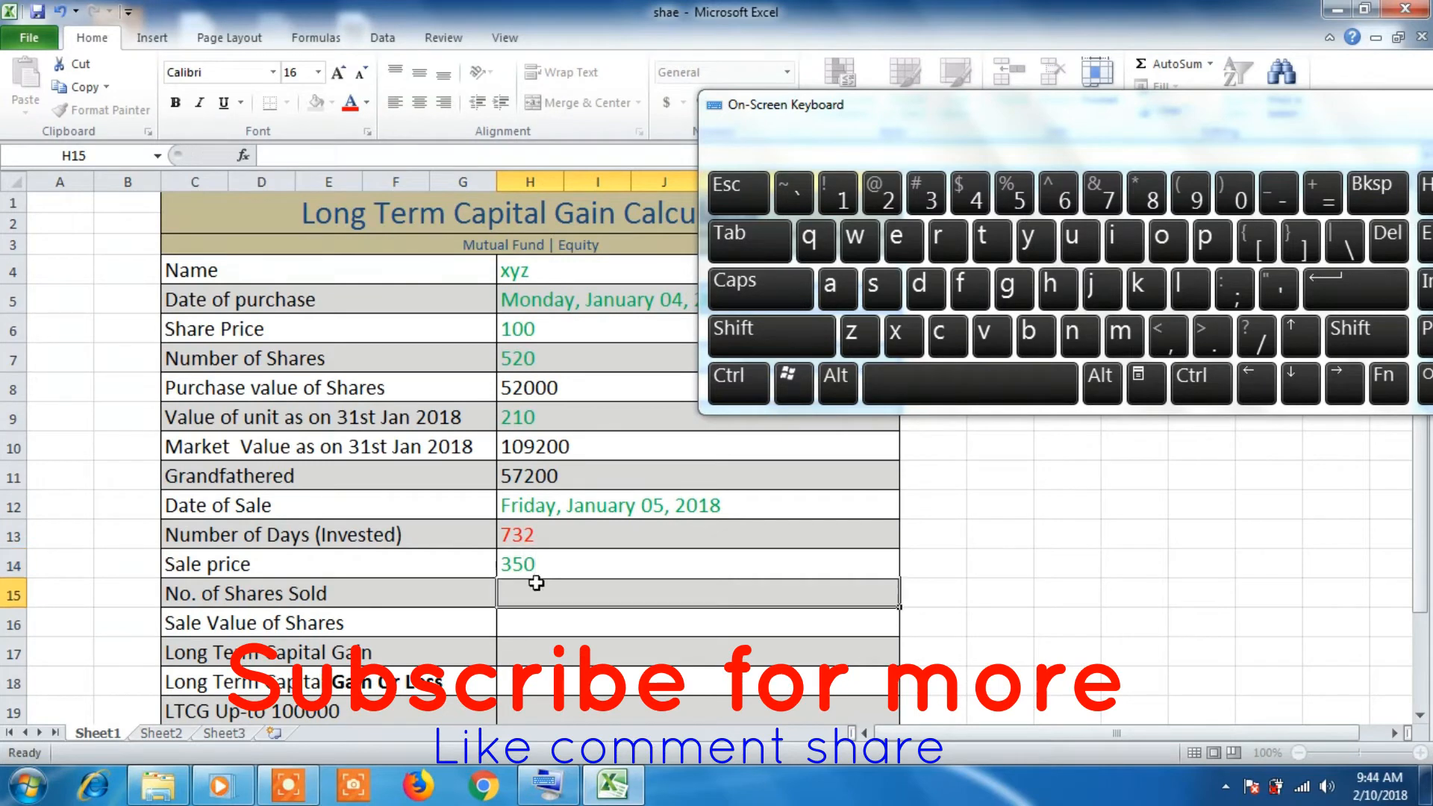
pyautogui.write('1')
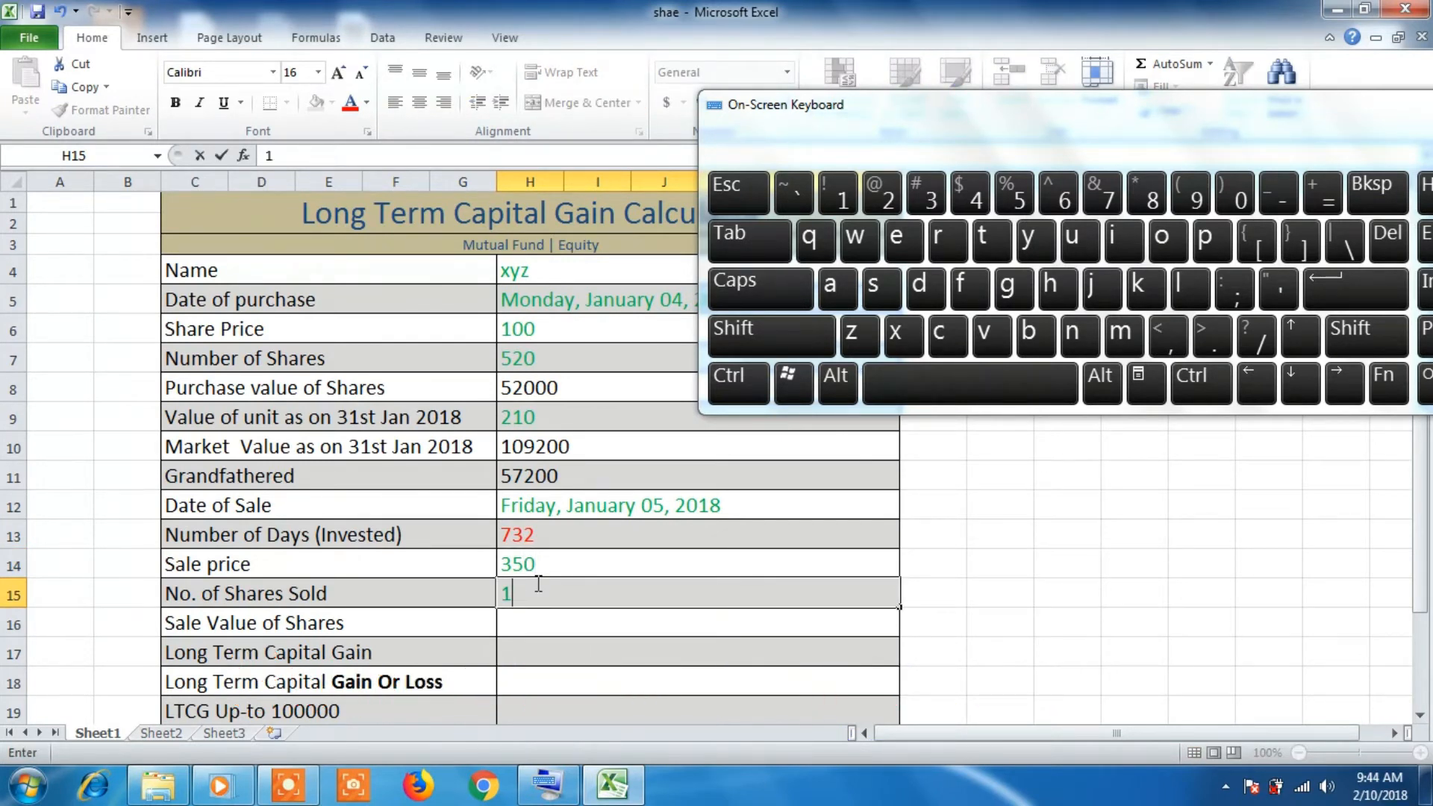
pyautogui.press('BackSpace')
pyautogui.write('500')
pyautogui.press('BackSpace')
pyautogui.write('20')
# Step: Calculate the sale value of shares in H16 with the formula =H14*H15
pyautogui.click(518, 628)
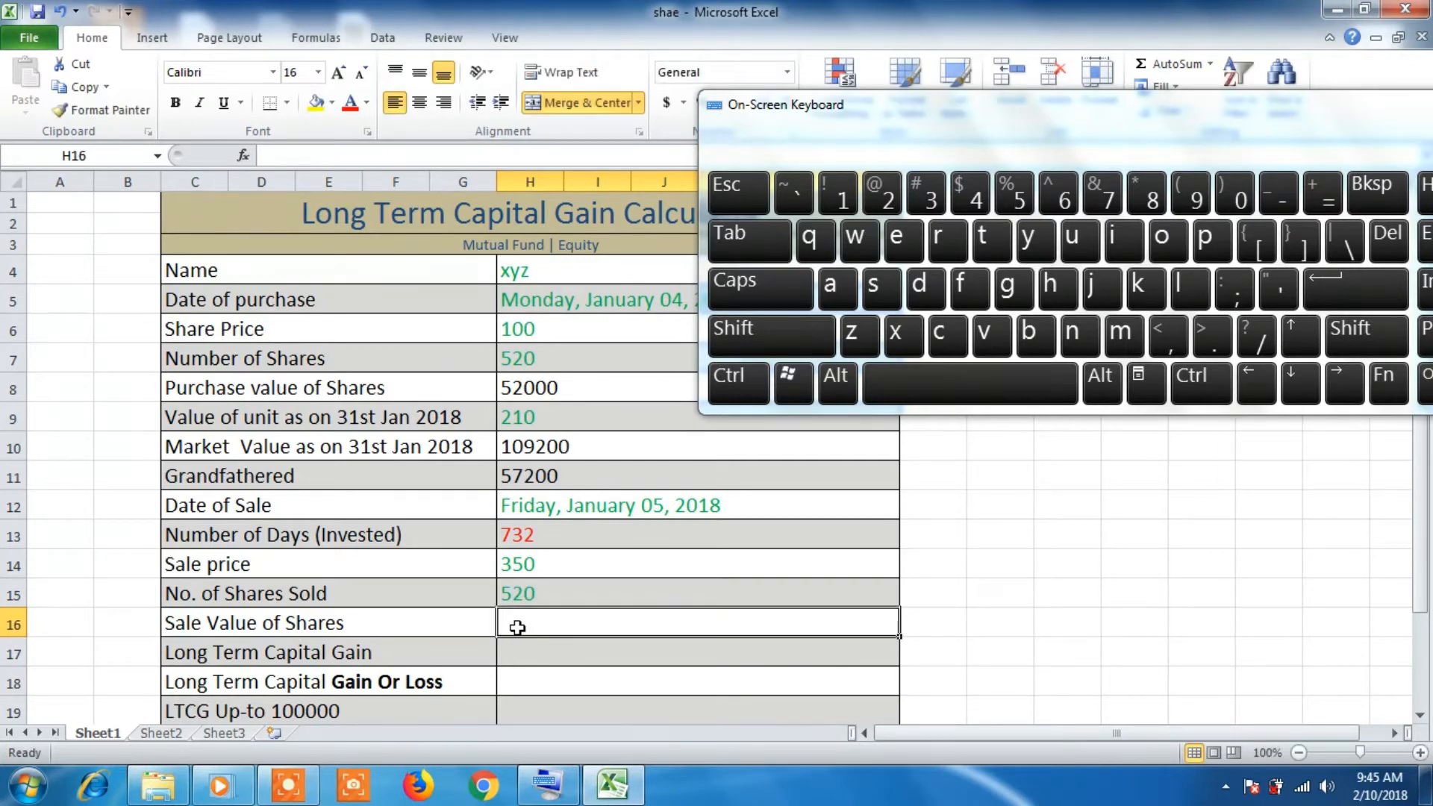
pyautogui.write('=')
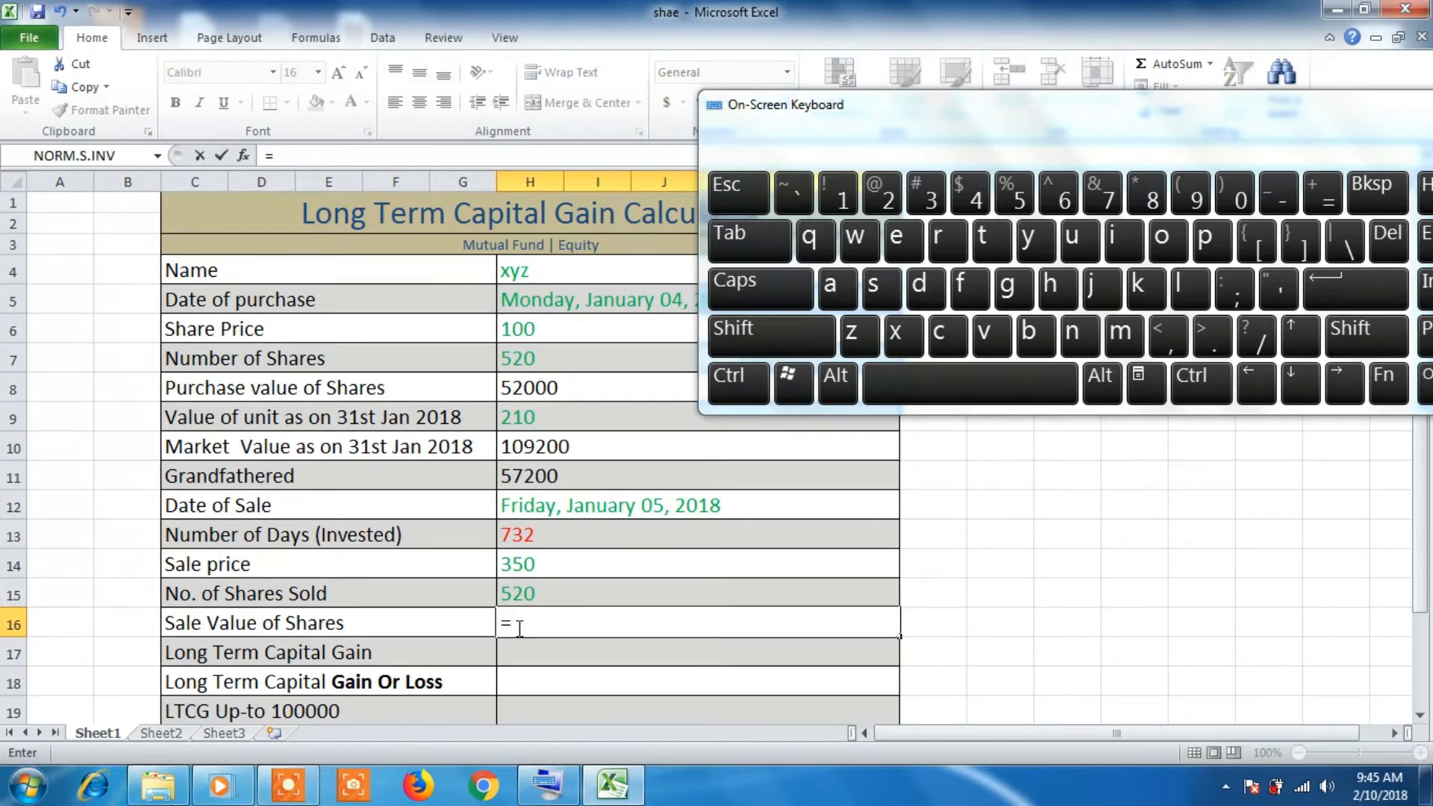
pyautogui.click(510, 567)
pyautogui.write('*')
pyautogui.click(518, 594)
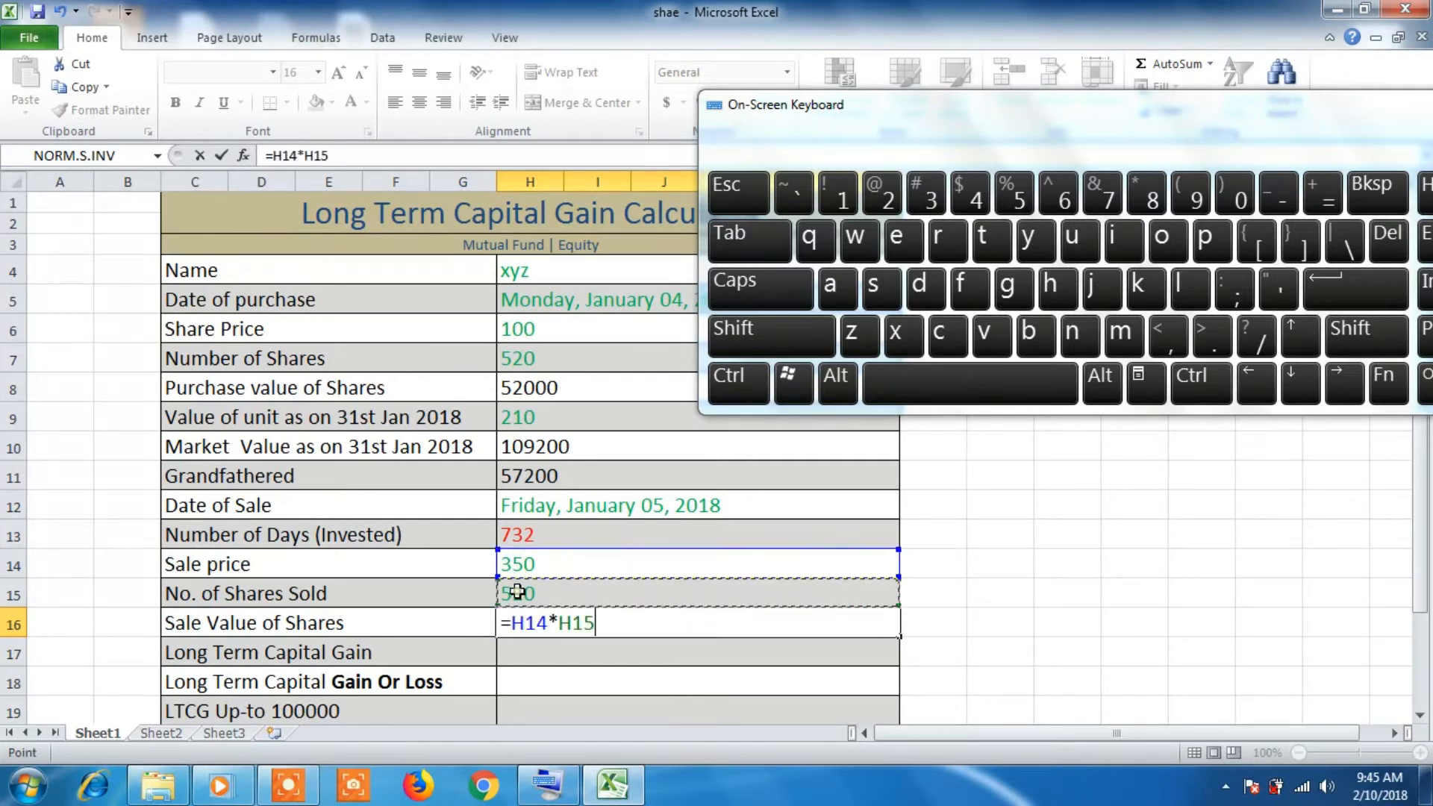
pyautogui.press('Return')
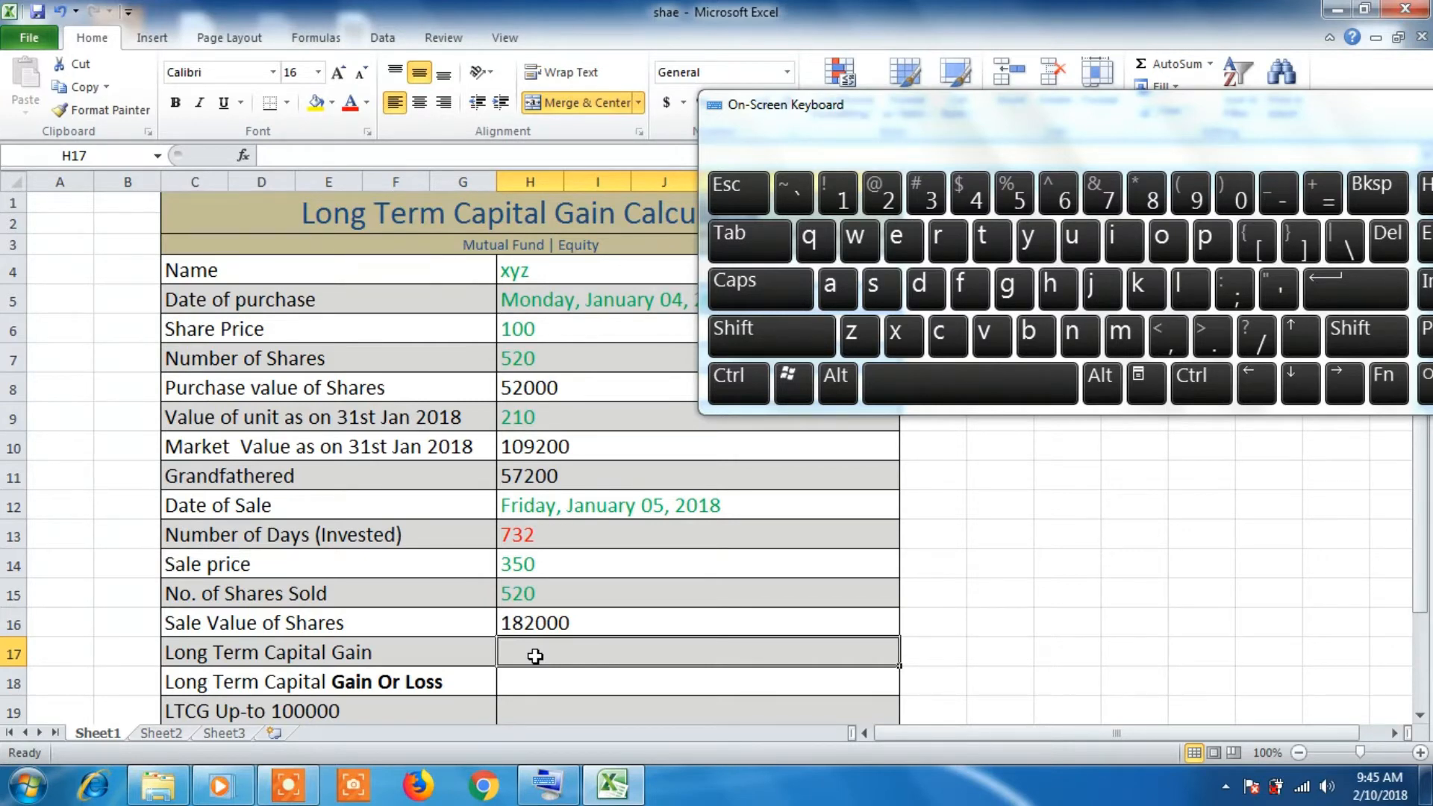
# Step: Calculate the Long Term Capital Gain in H17 as sale value minus purchase value with =H16-H8
pyautogui.write('=')
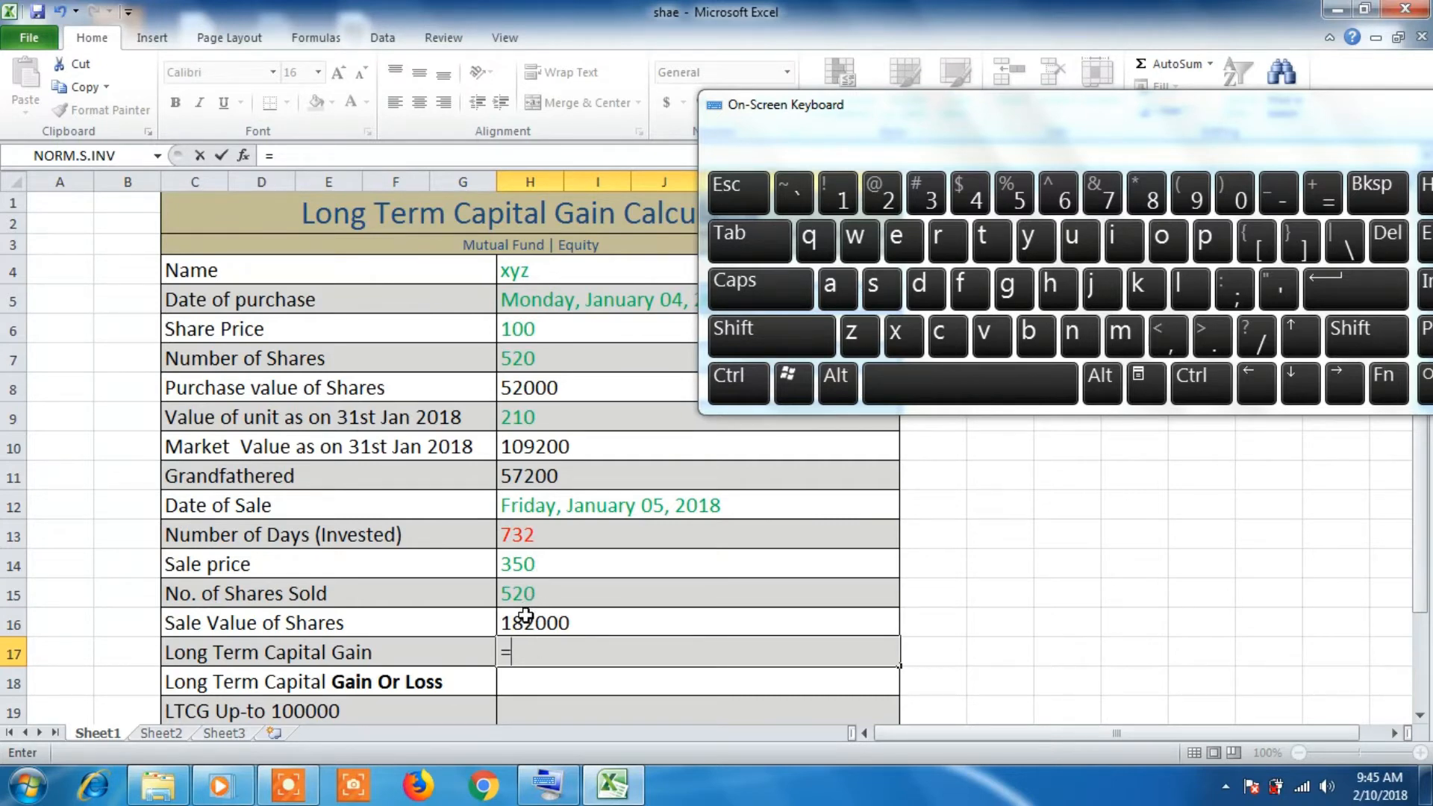
pyautogui.click(525, 620)
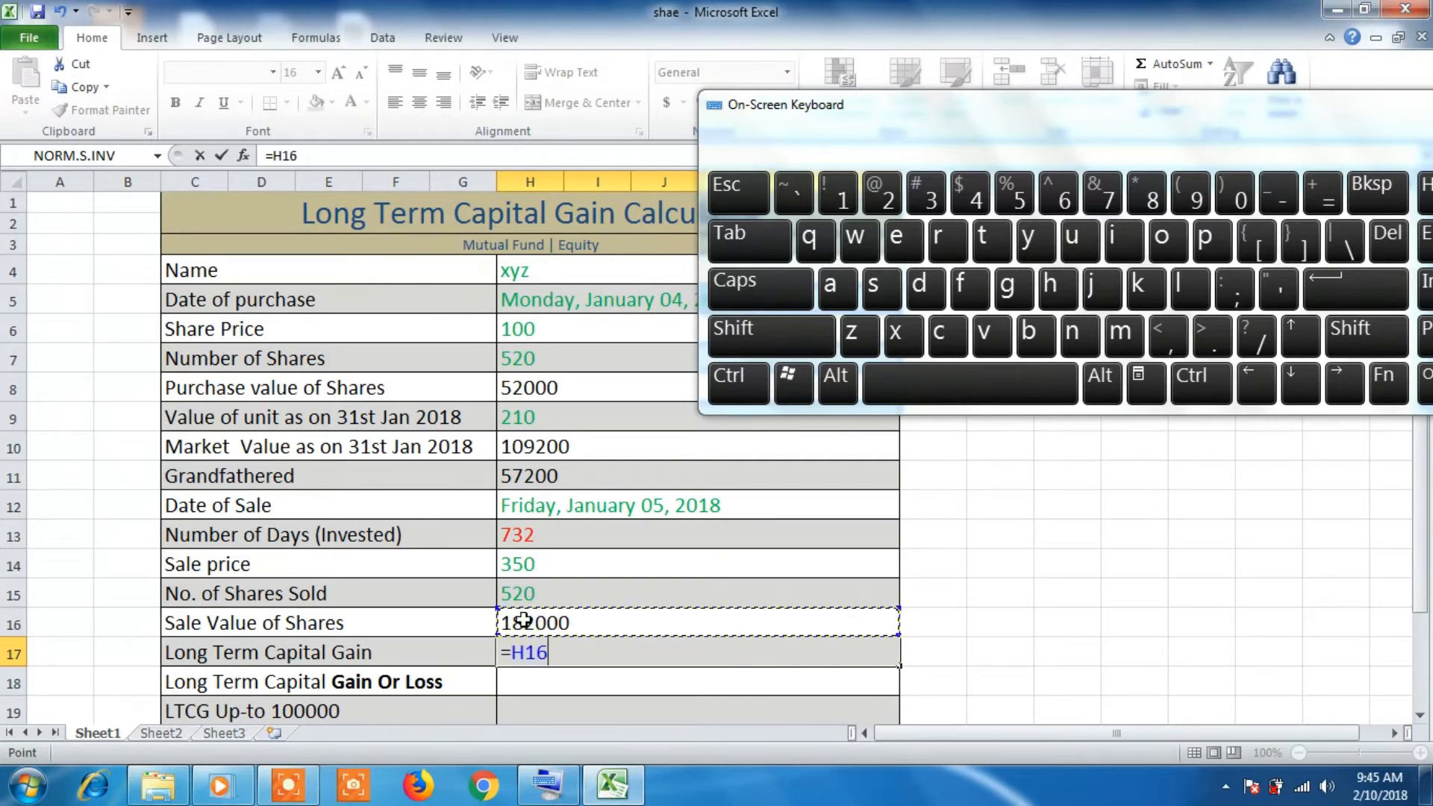
pyautogui.write('-')
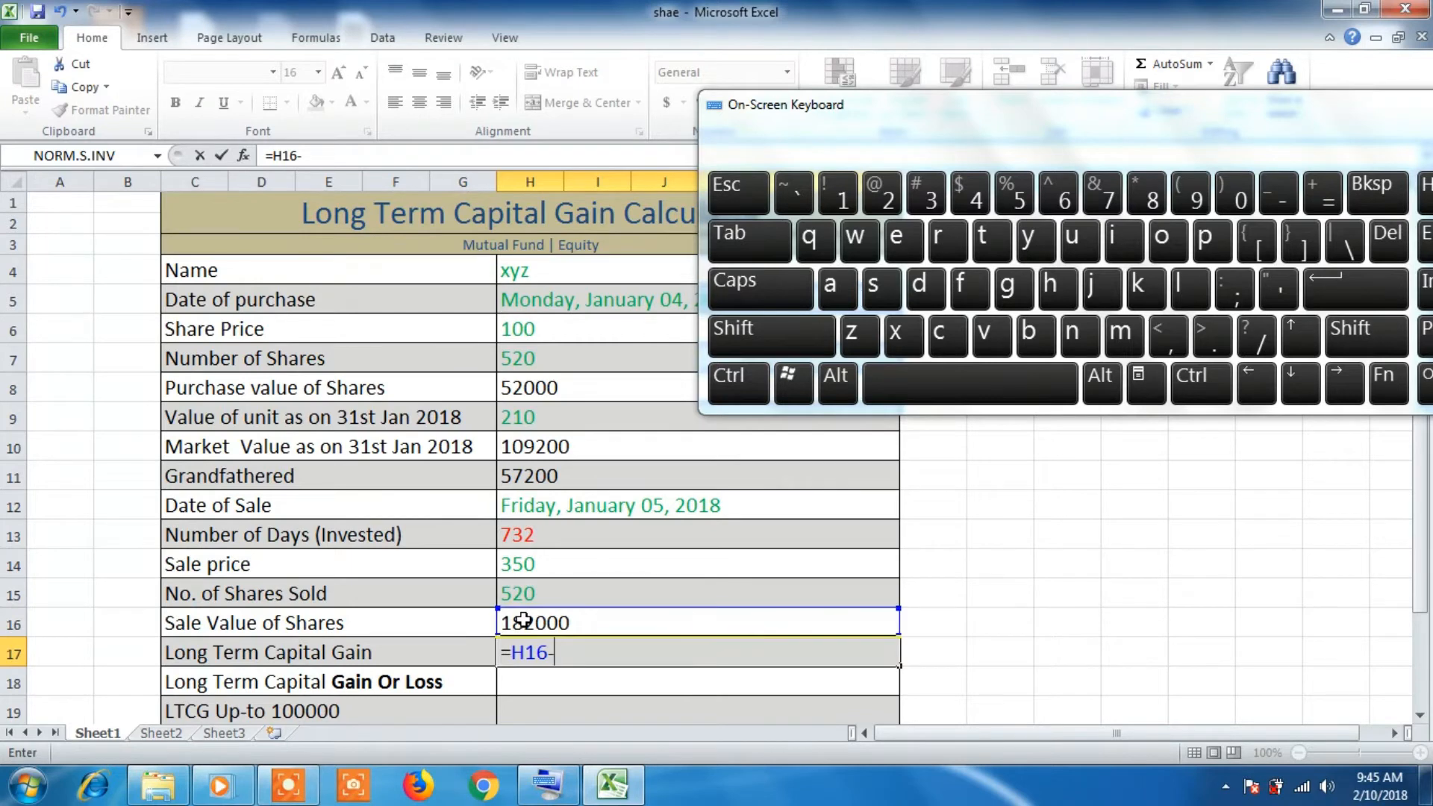
pyautogui.click(542, 387)
pyautogui.press('Return')
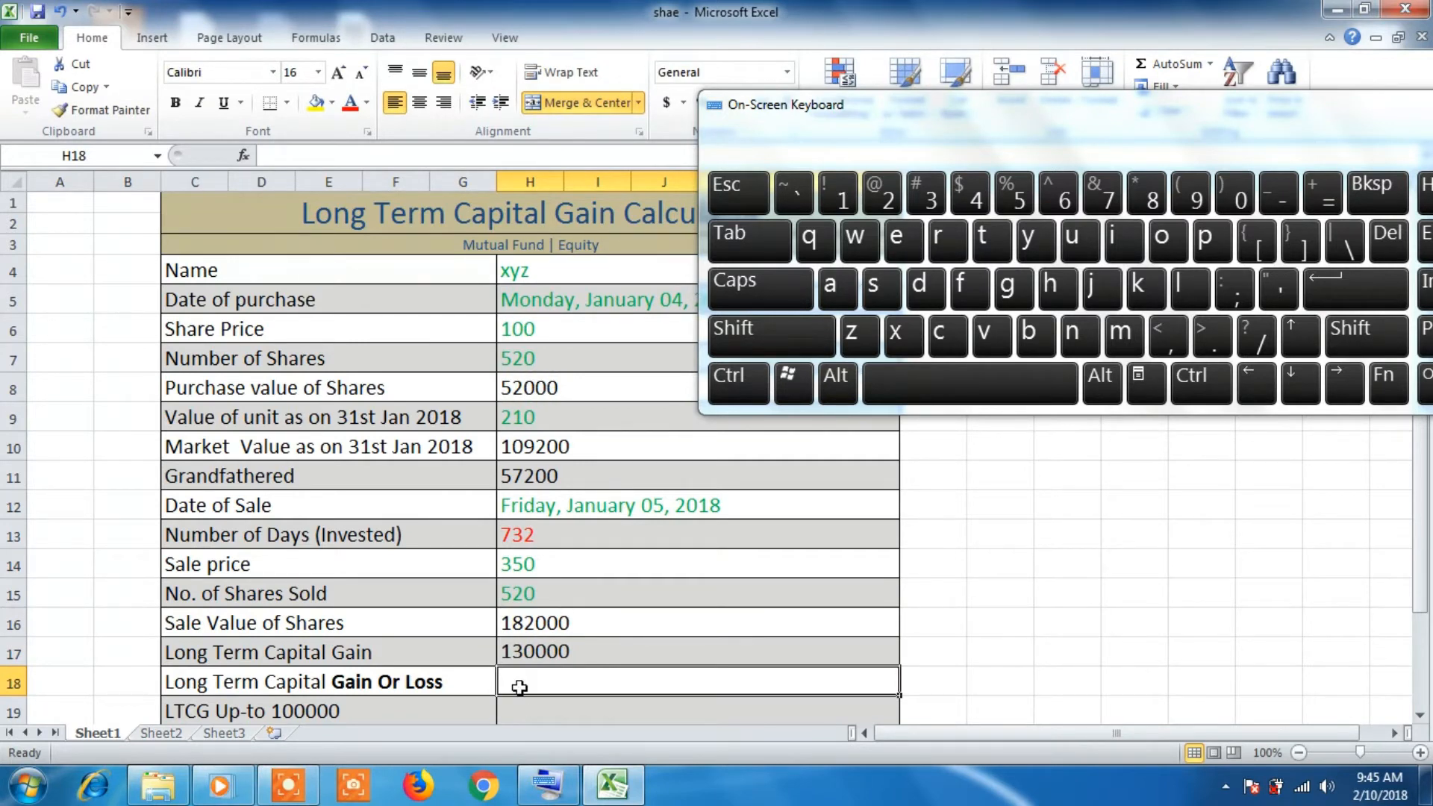
# Step: Calculate the Long Term Capital Gain Or Loss in H18 by subtracting the Grandfathered amount with =H17-H11
pyautogui.write('=')
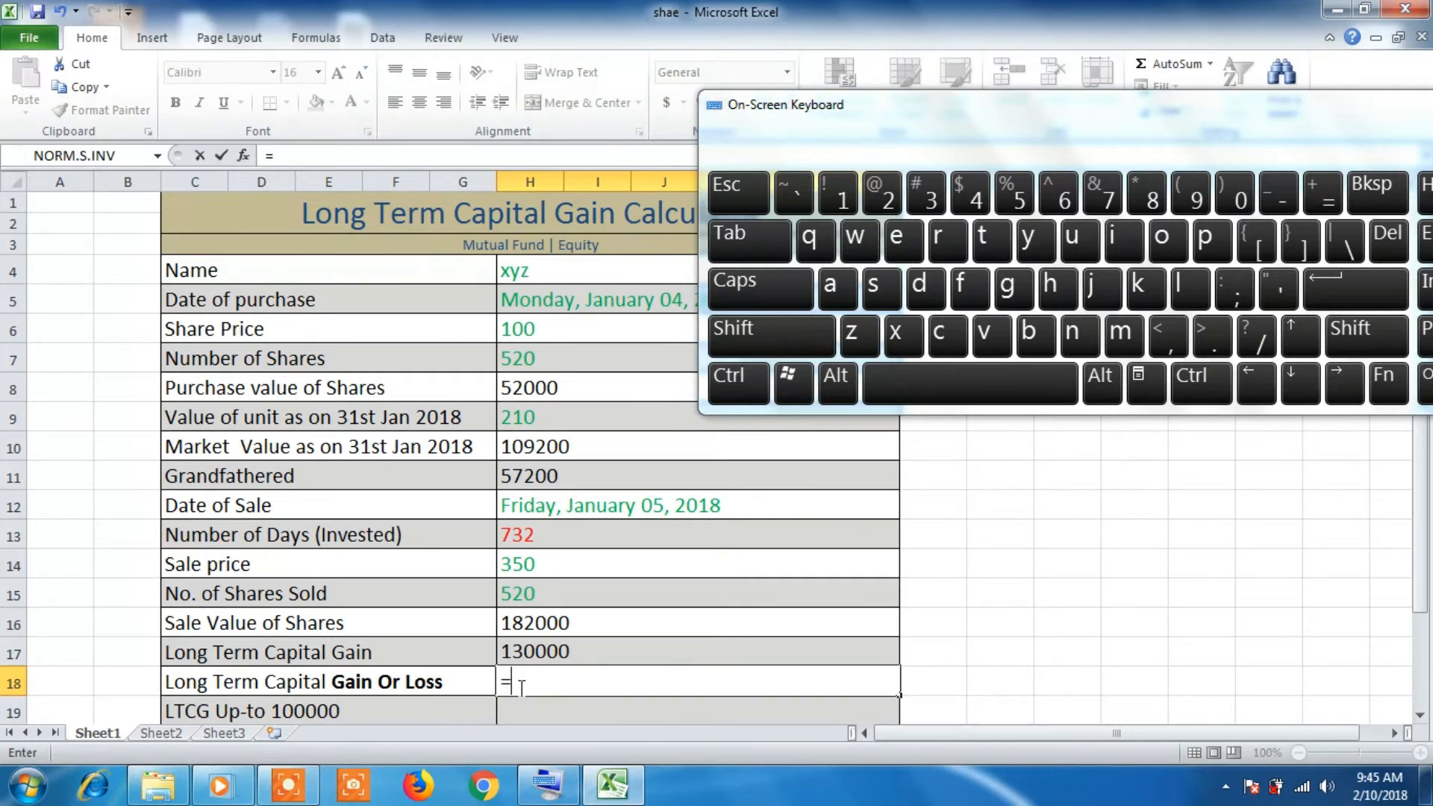
pyautogui.click(524, 647)
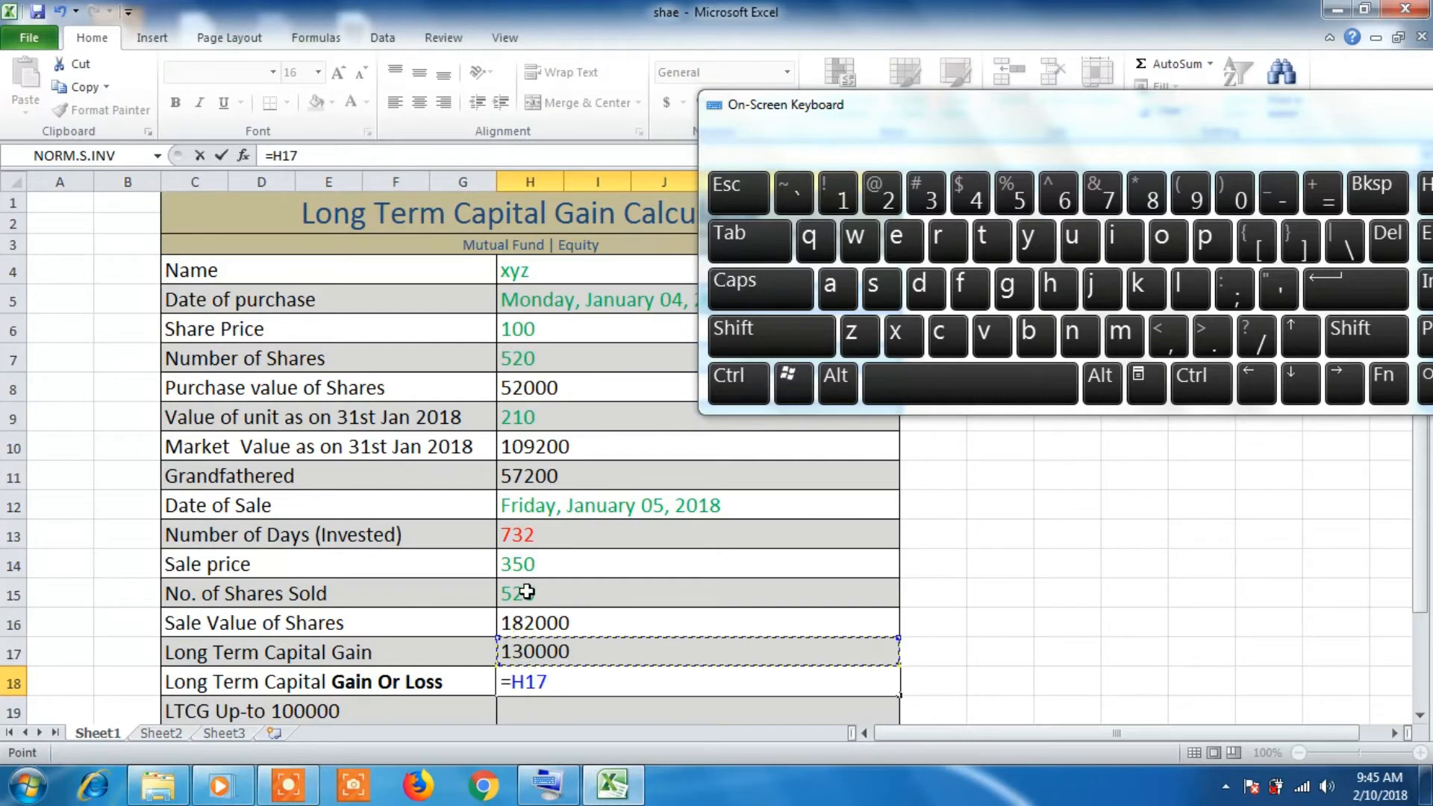
pyautogui.write('-')
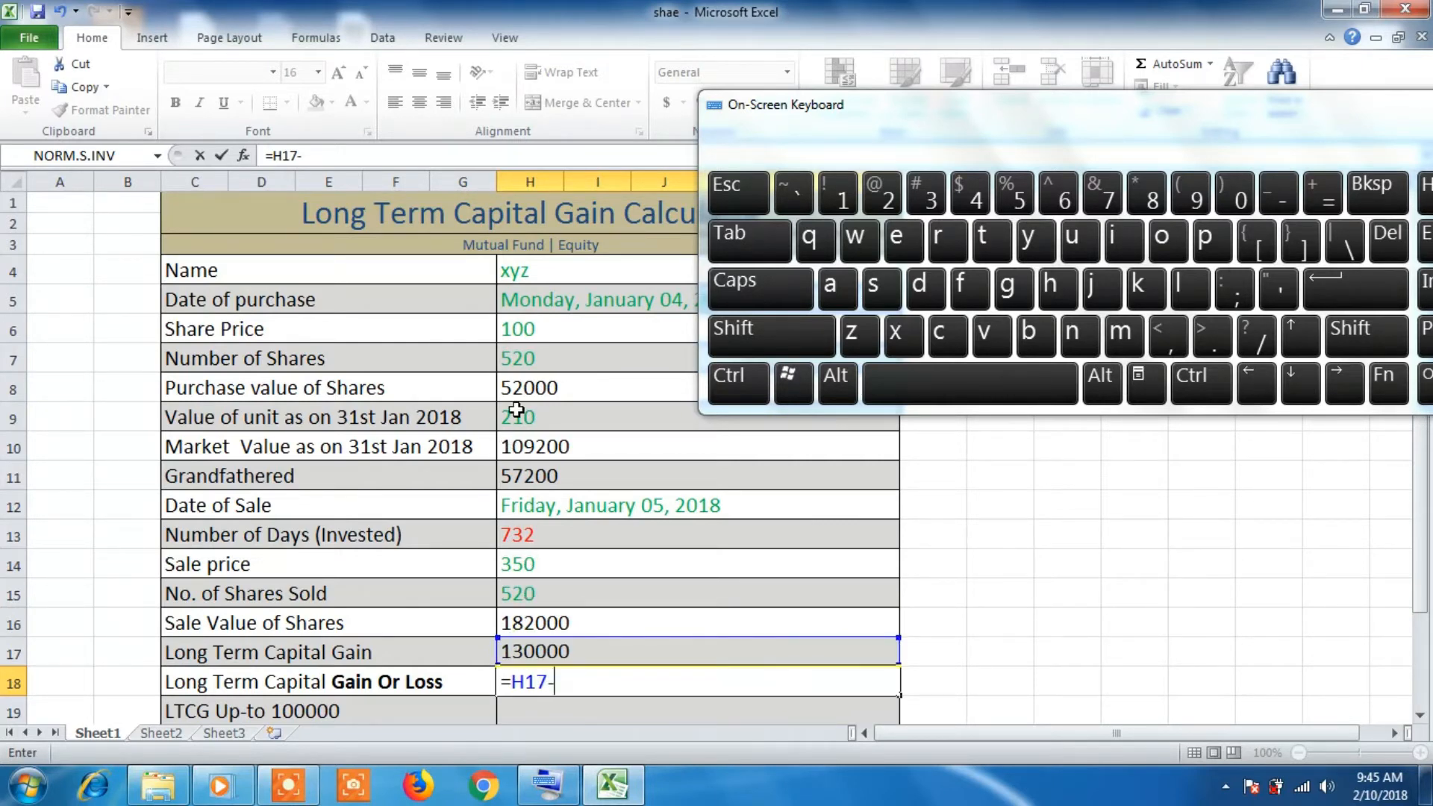
pyautogui.click(526, 476)
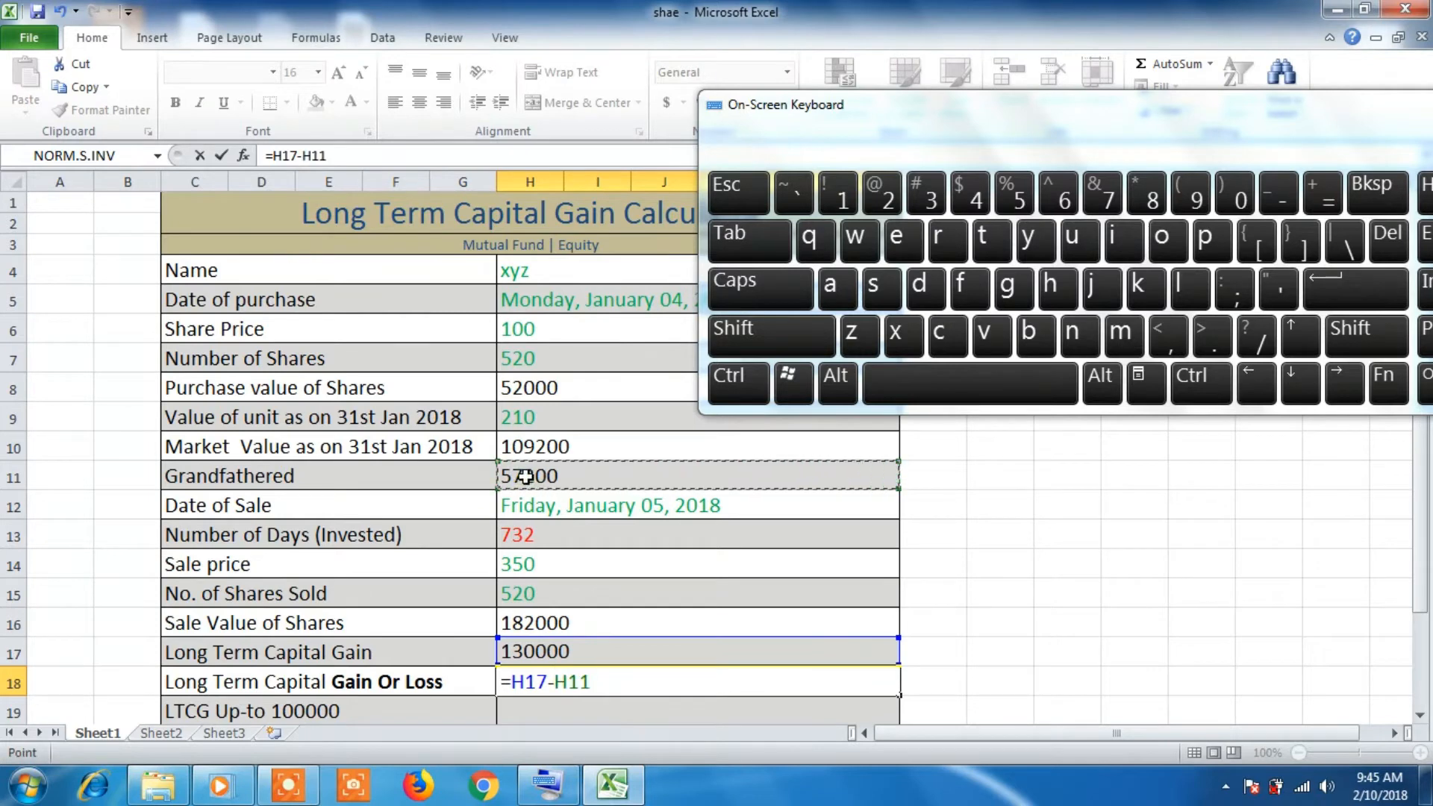
pyautogui.press('Return')
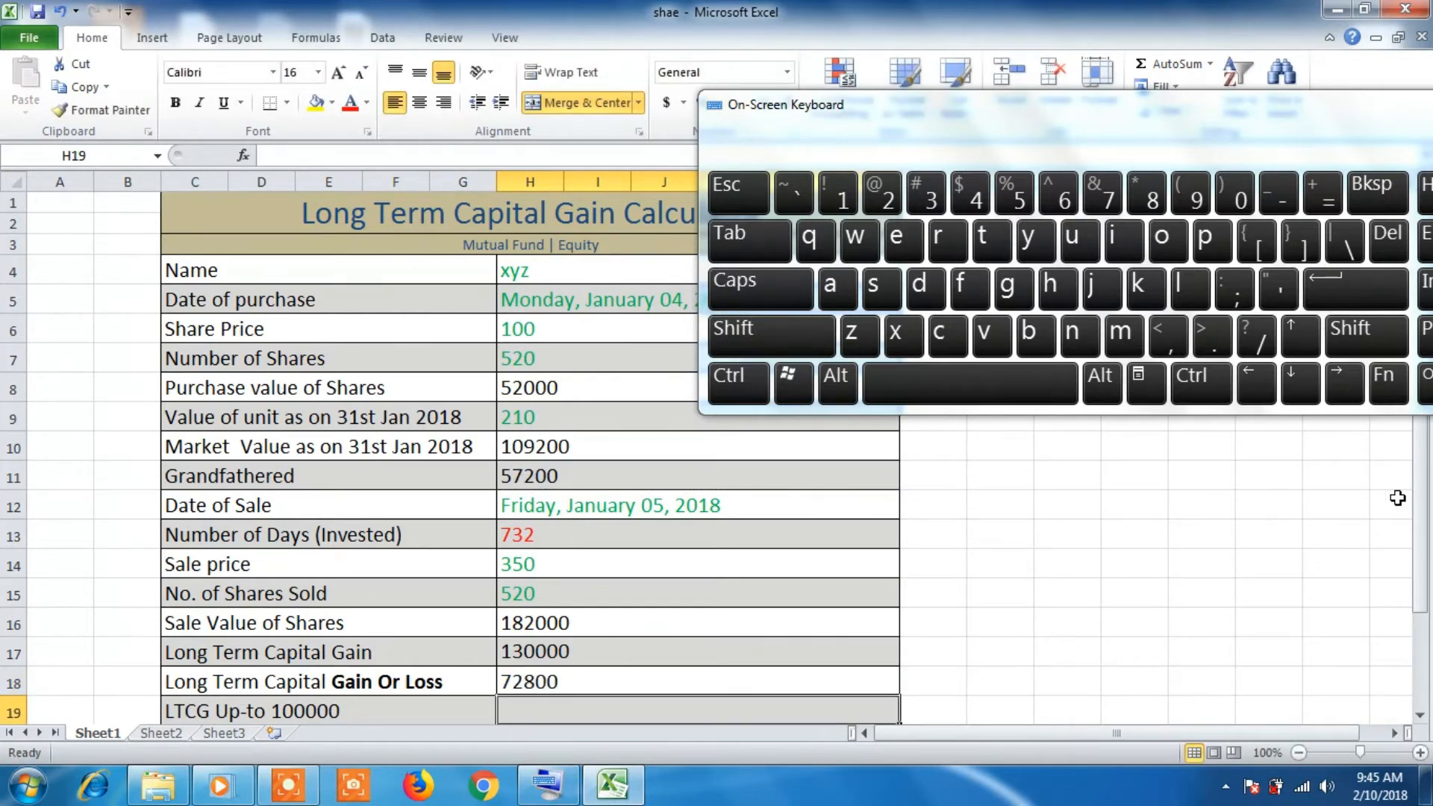
# Step: Begin an IF formula in the LTCG Up-to 100000 cell H19 with the logical test H18<100000
pyautogui.moveTo(1424, 507); pyautogui.dragTo(1422, 583)
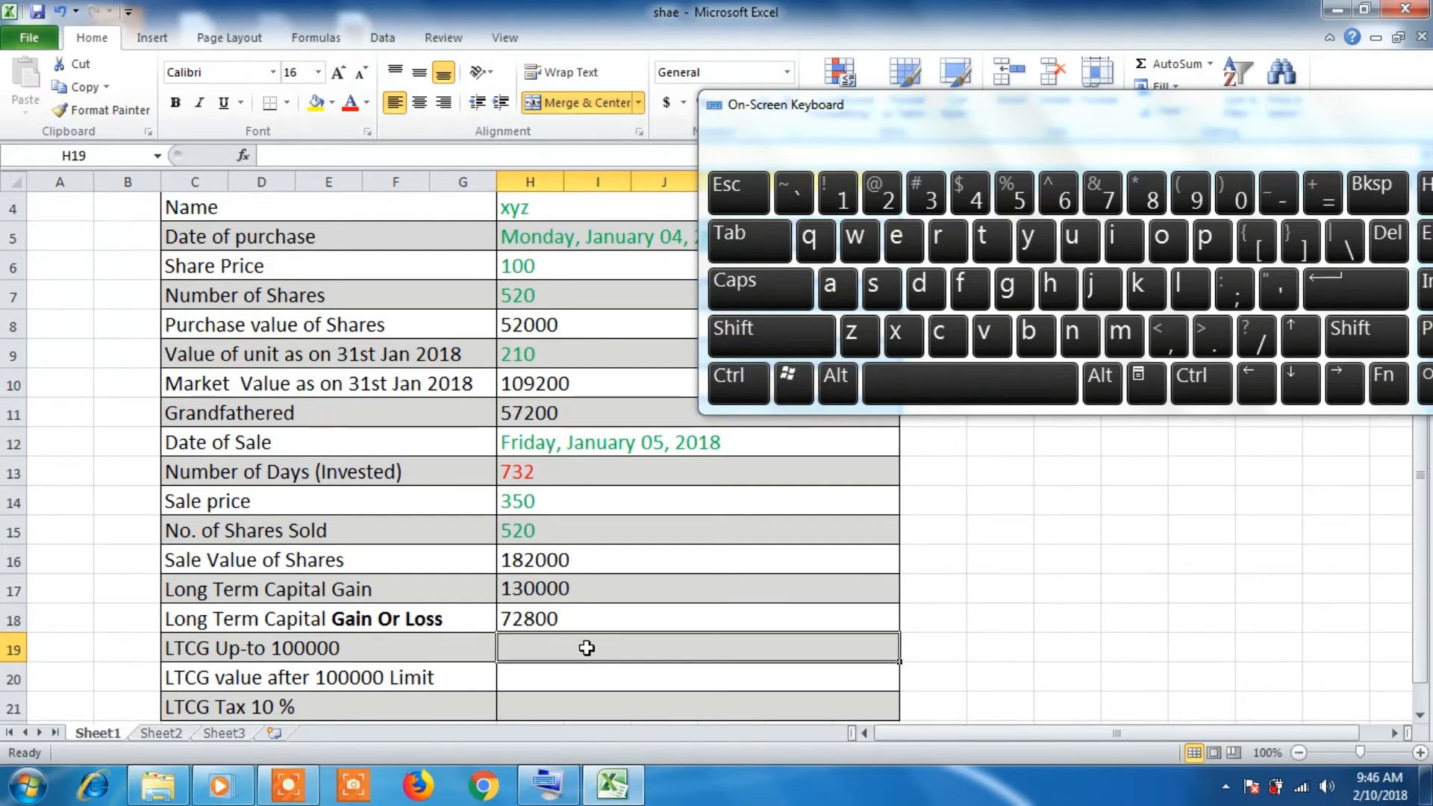
pyautogui.write('=')
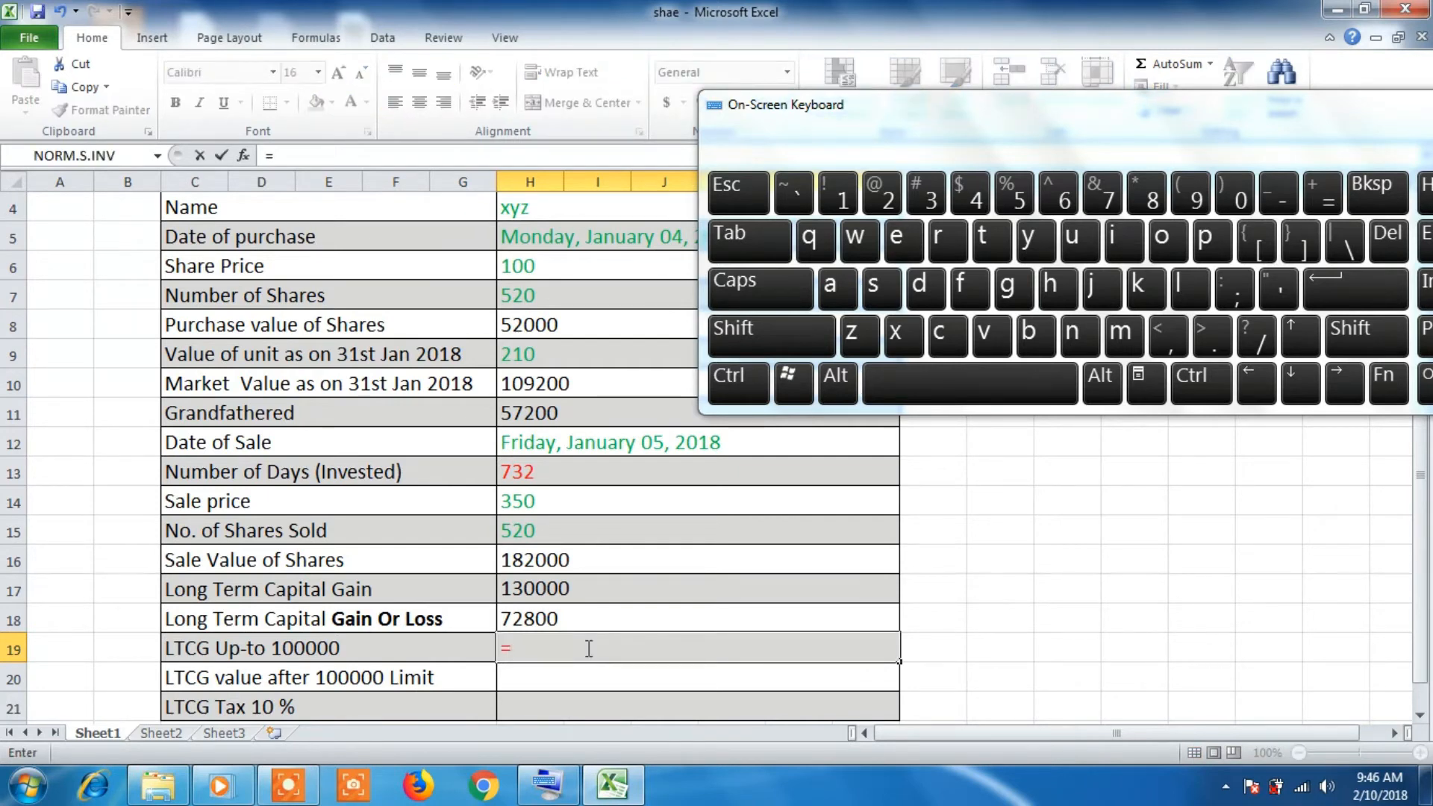
pyautogui.click(1125, 240)
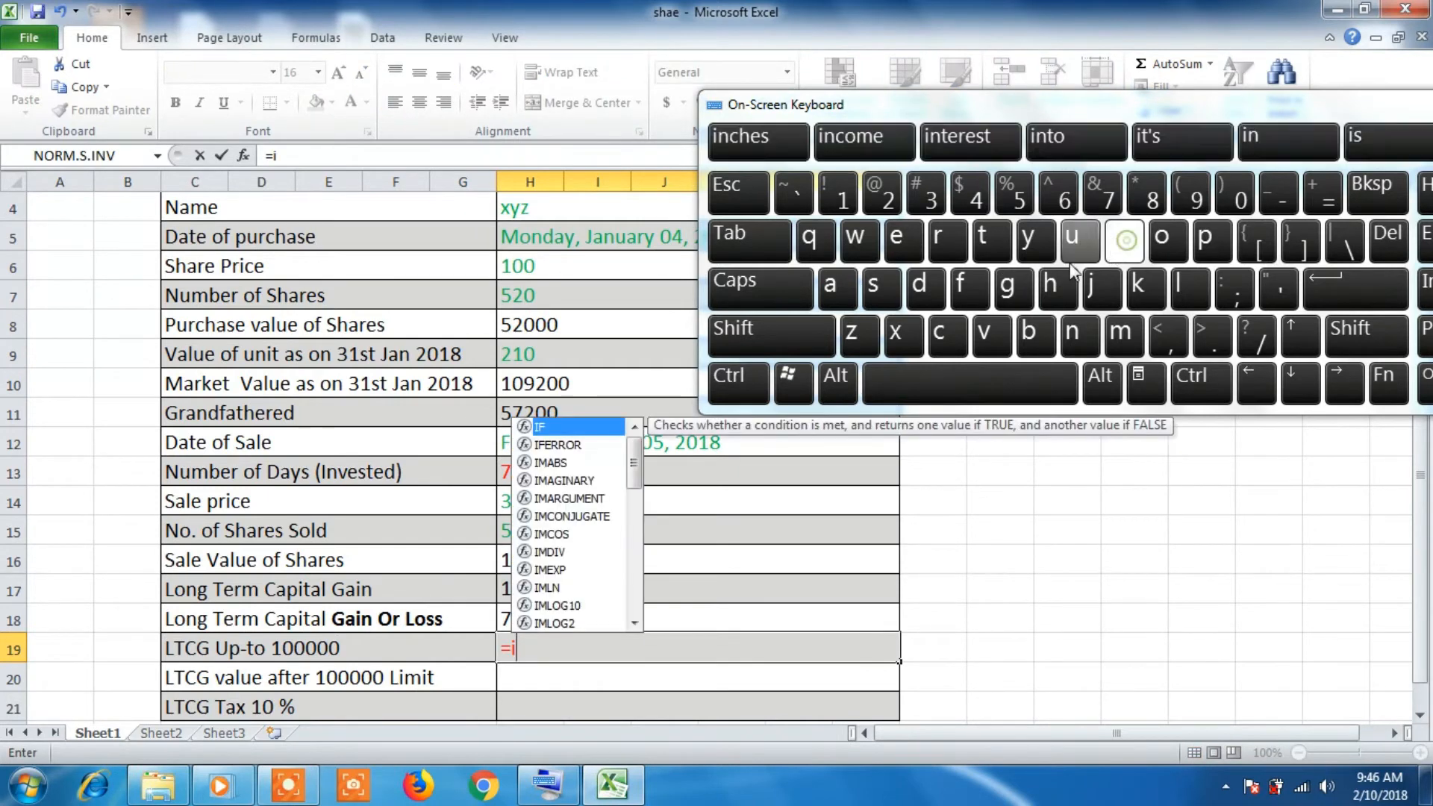
pyautogui.click(982, 289)
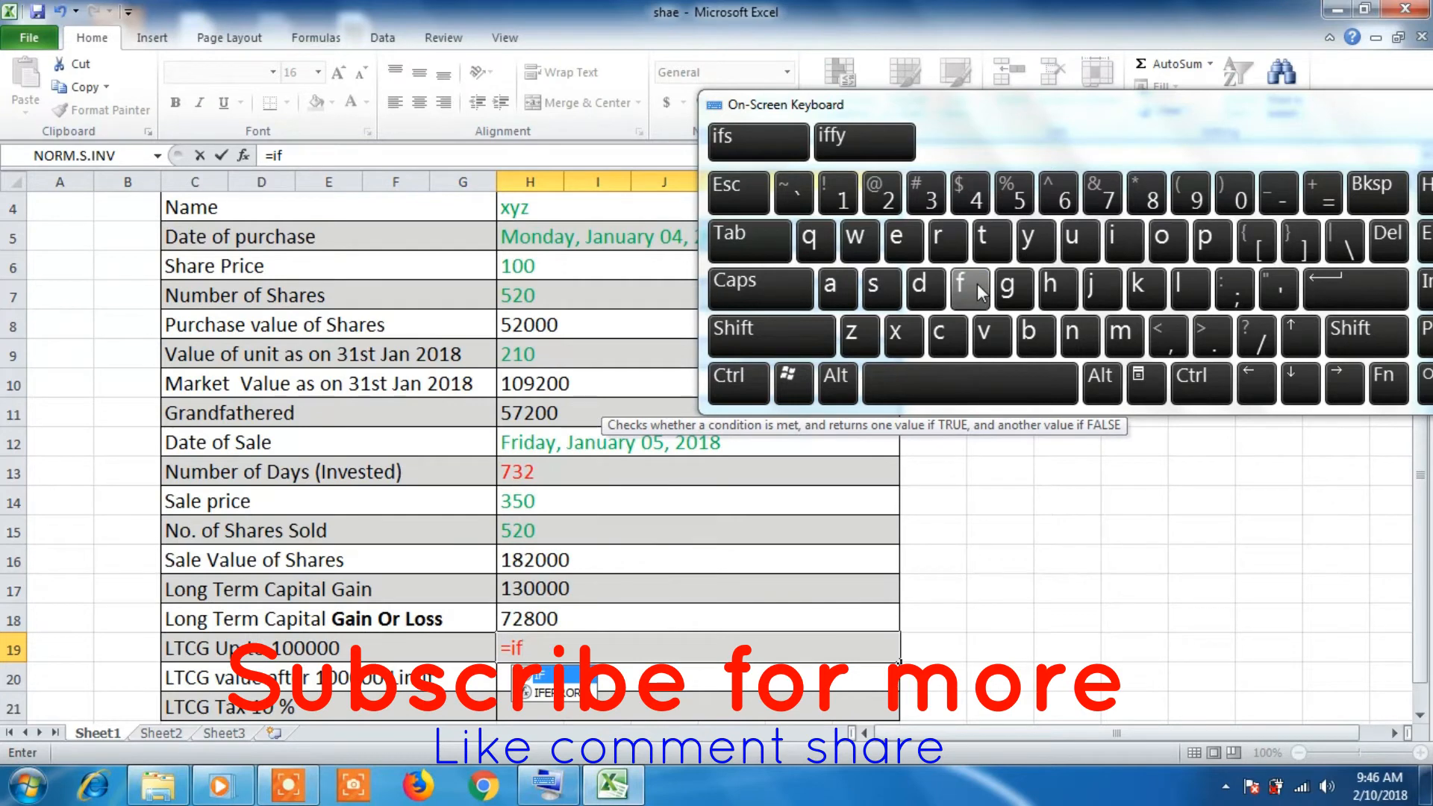
pyautogui.press('shift')
pyautogui.click(1187, 196)
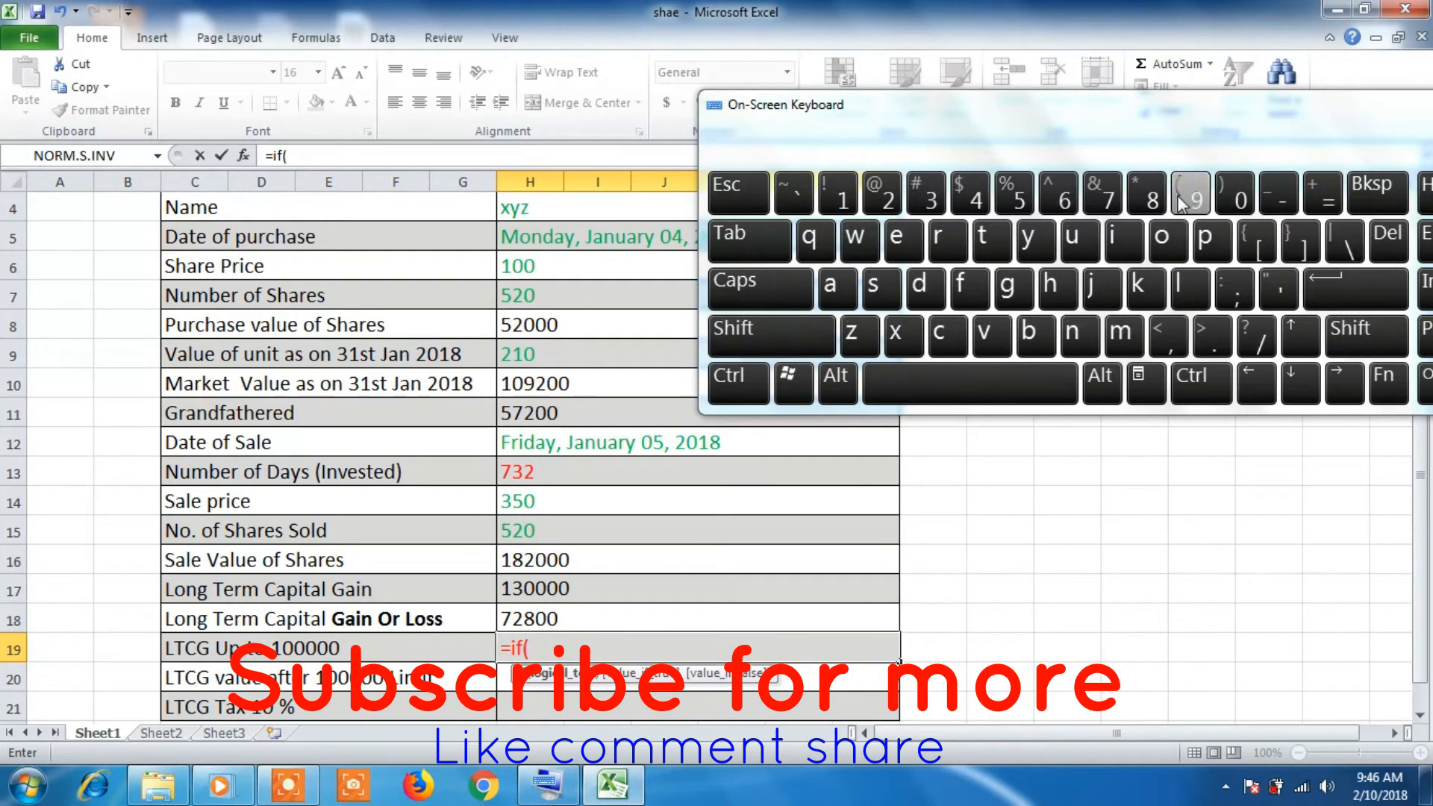
pyautogui.click(543, 616)
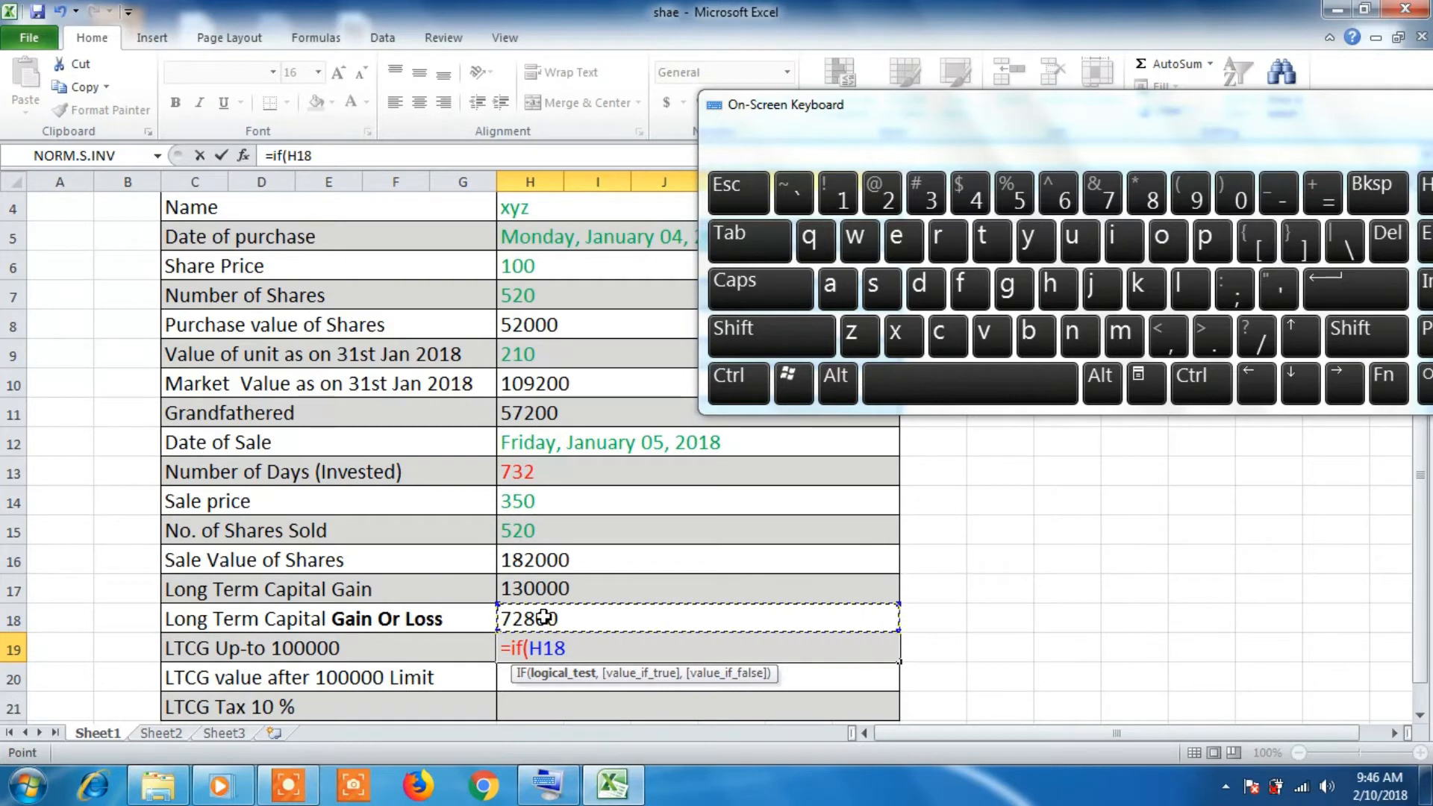
pyautogui.press('shift')
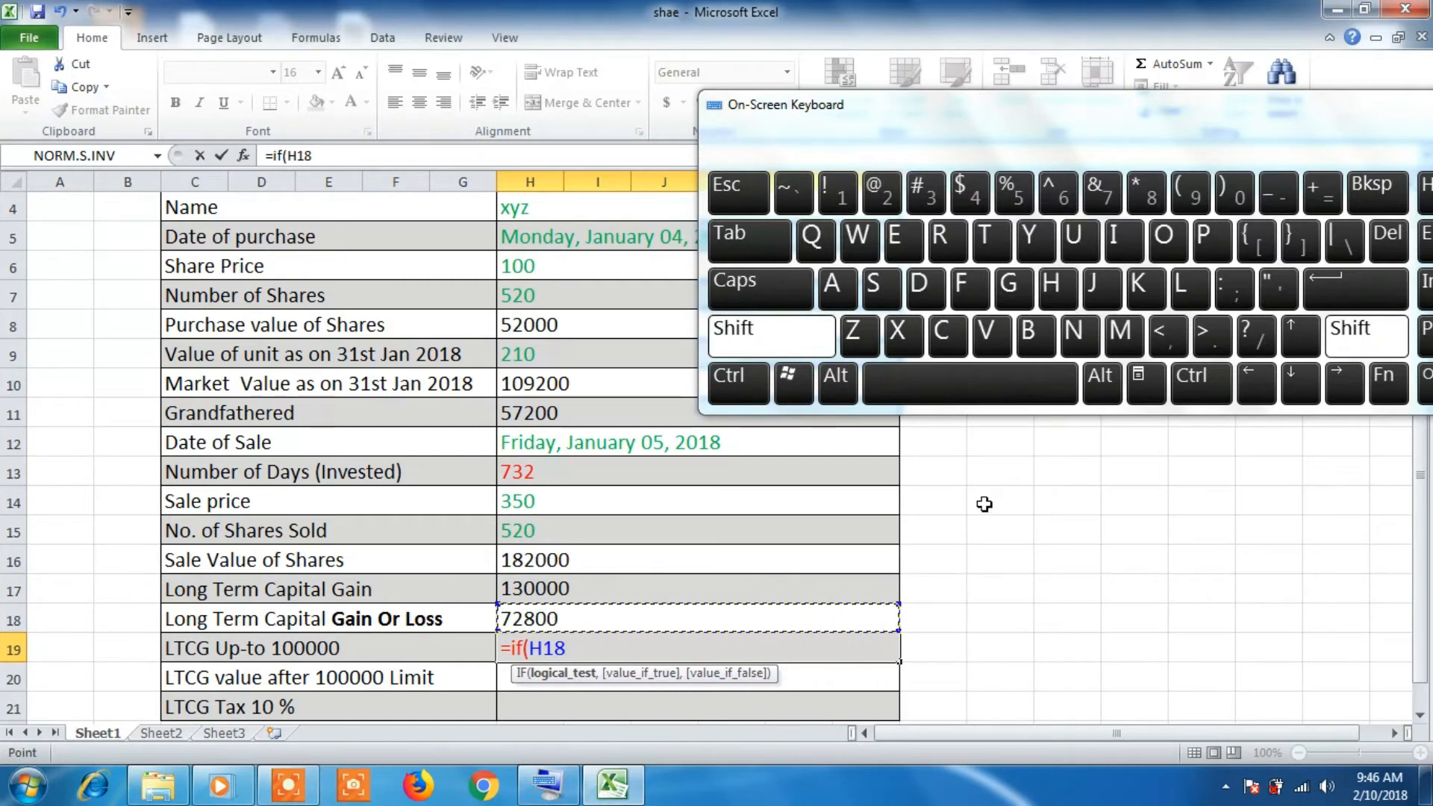
pyautogui.click(1182, 335)
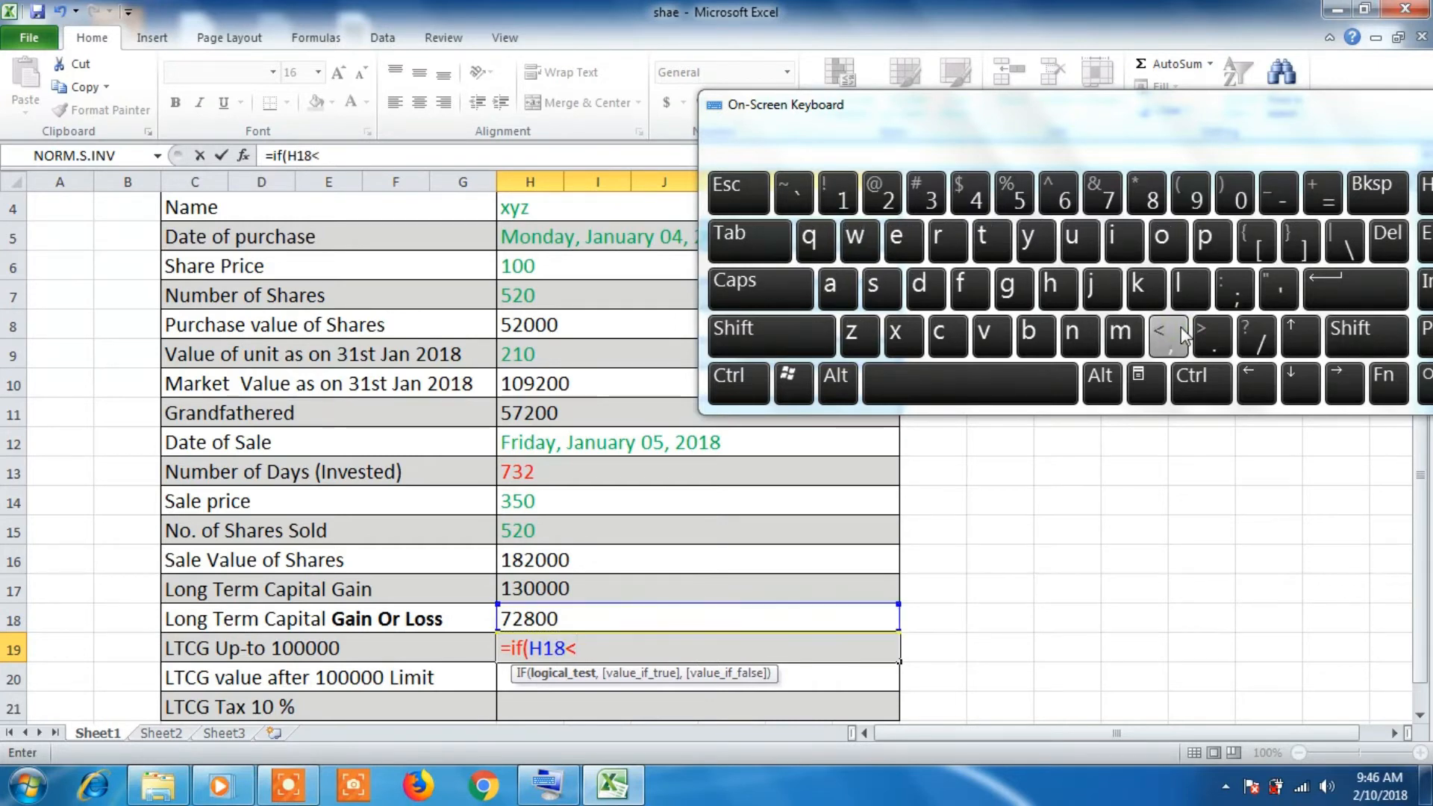
pyautogui.write('100')
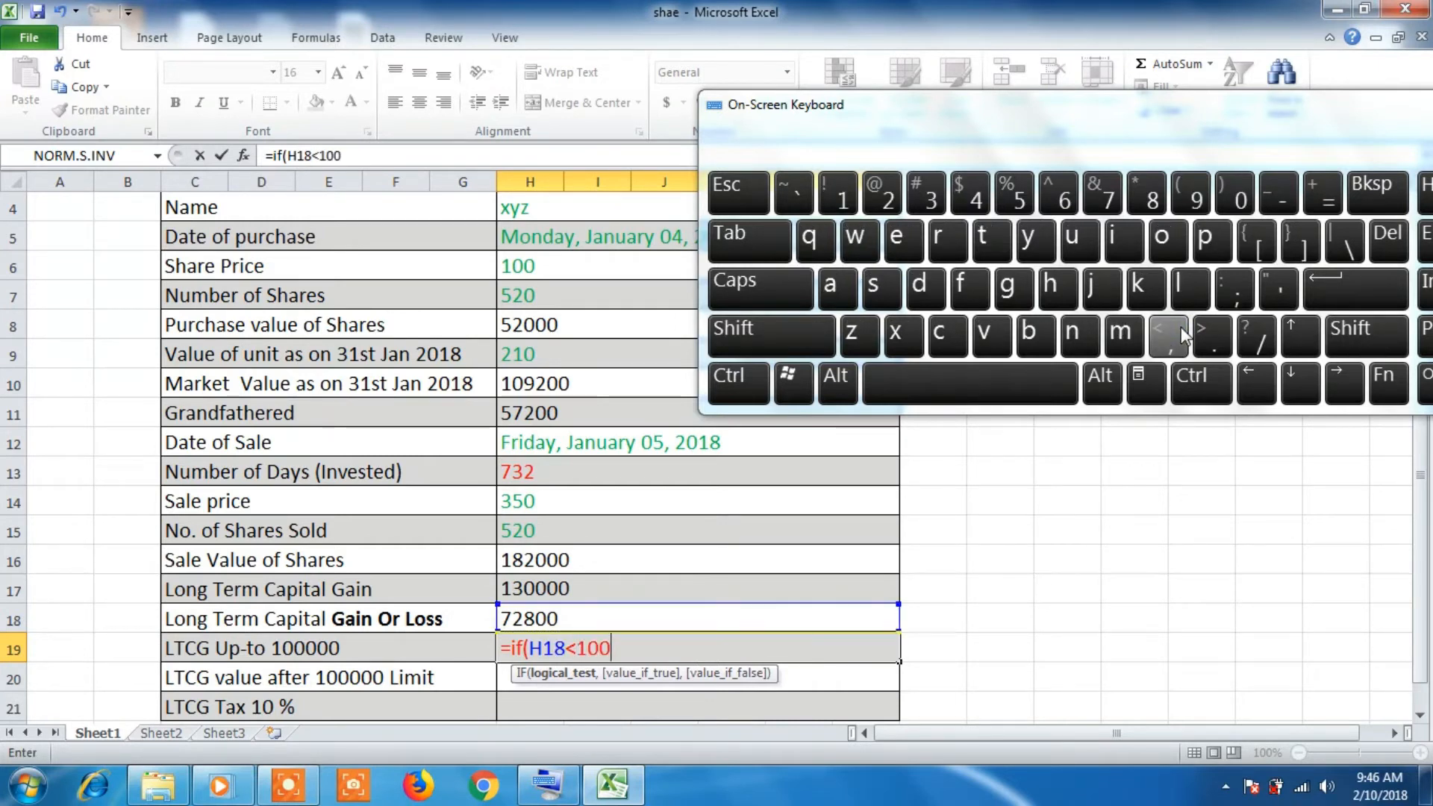
pyautogui.write('000')
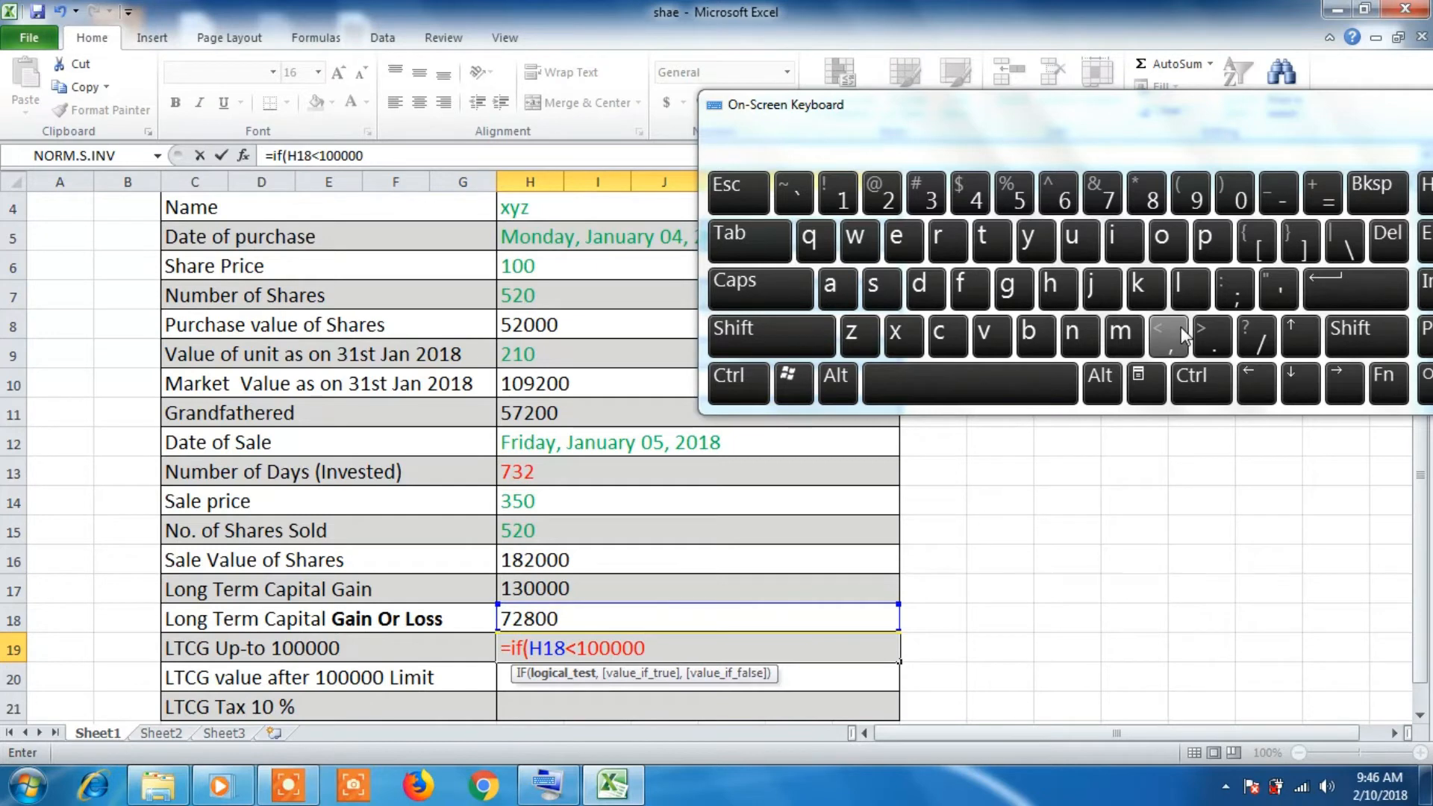
# Step: Add "No Tax" as the value-if-true argument of the IF formula in H19
pyautogui.click(1175, 350)
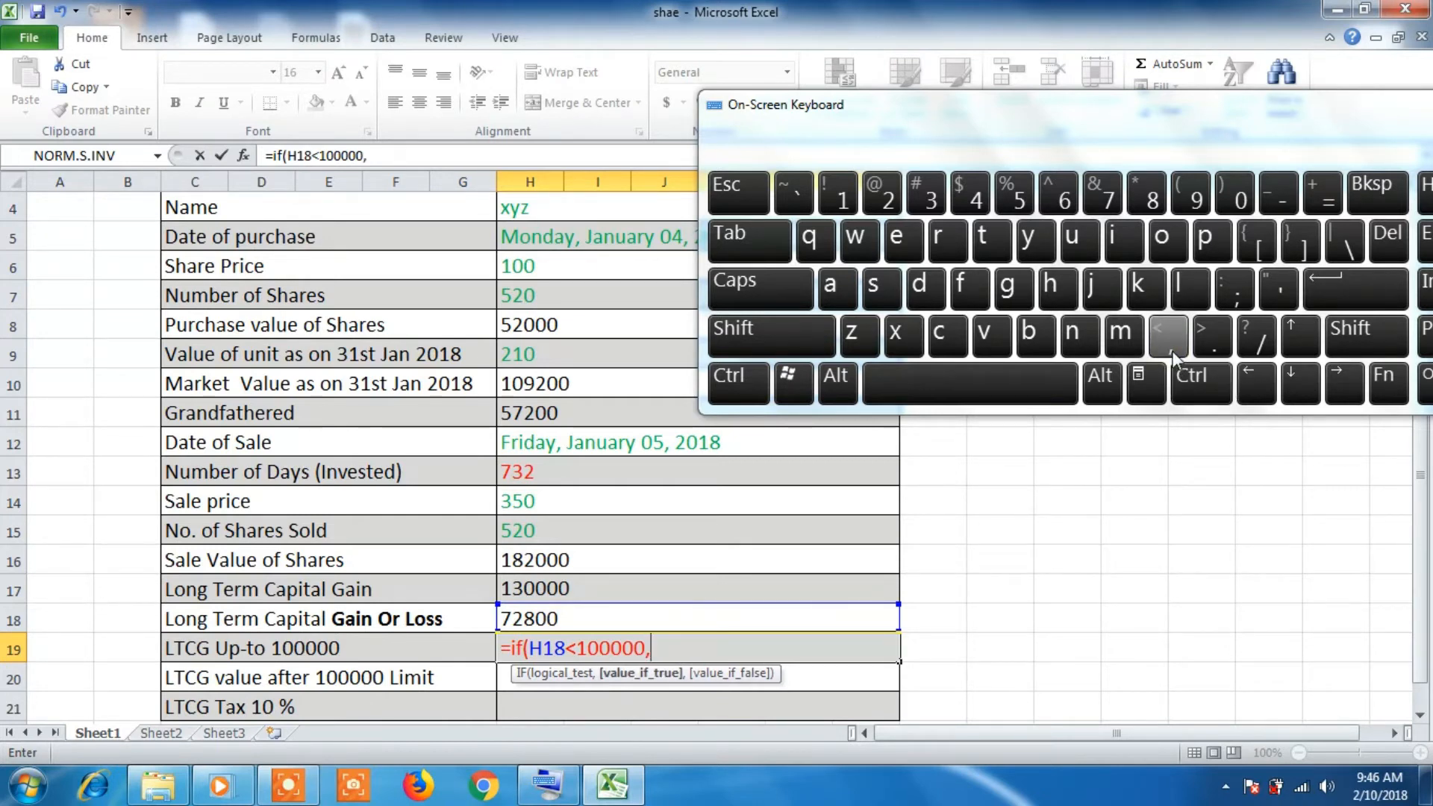
pyautogui.keyDown('shift'); pyautogui.click(1270, 297); pyautogui.keyUp('shift')
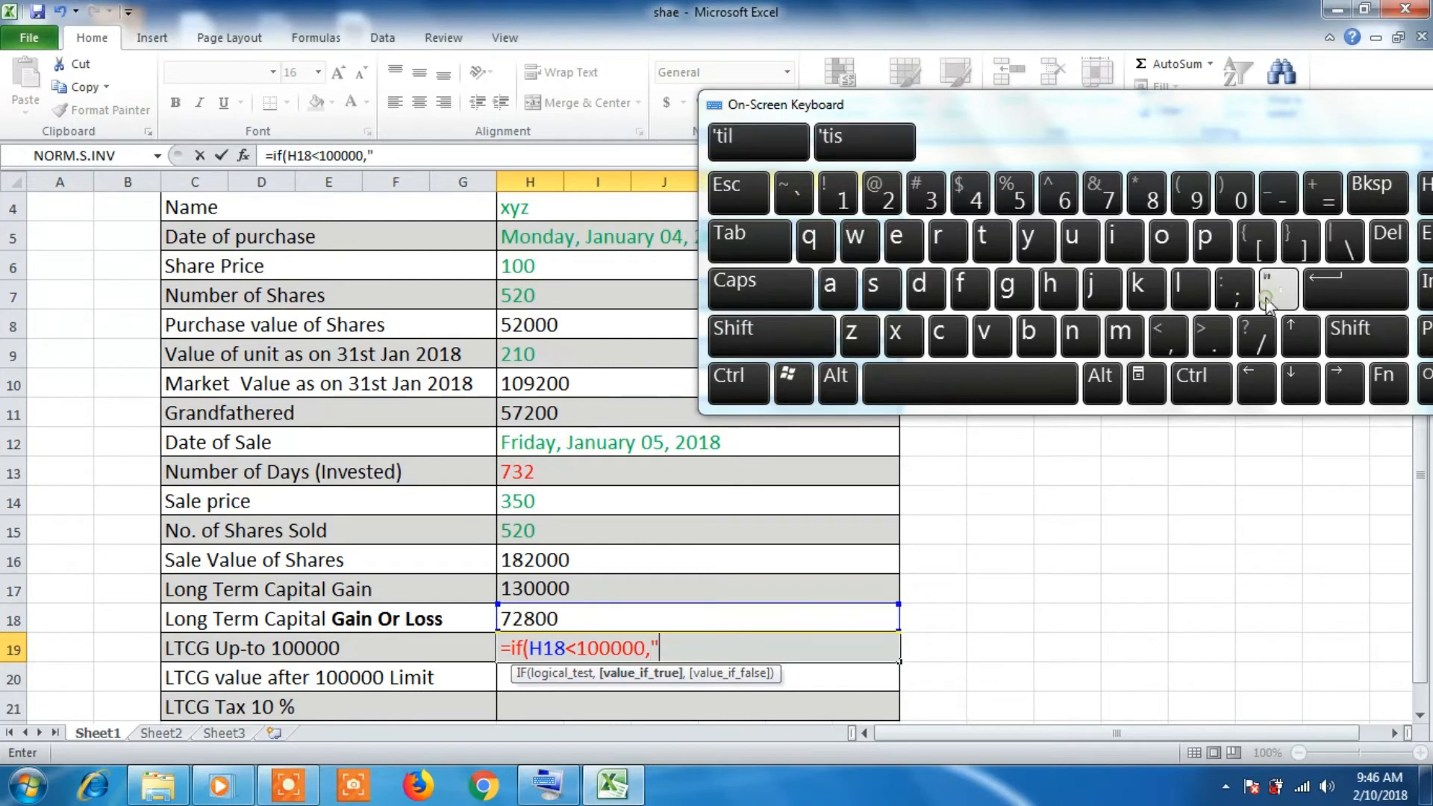
pyautogui.press('shift')
pyautogui.press('shift')
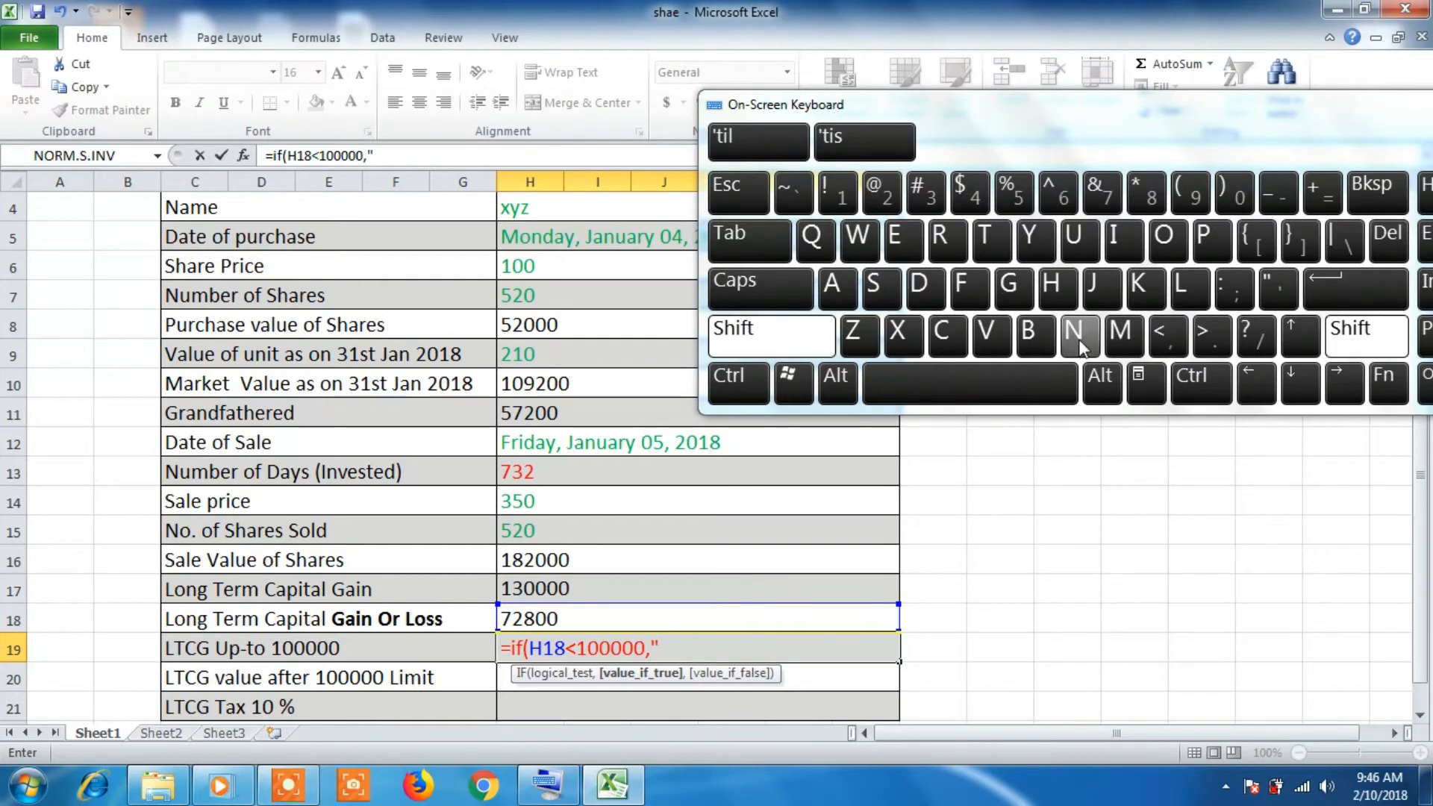
pyautogui.keyDown('shift'); pyautogui.click(1082, 346); pyautogui.keyUp('shift')
pyautogui.click(1170, 258)
pyautogui.write('Ta')
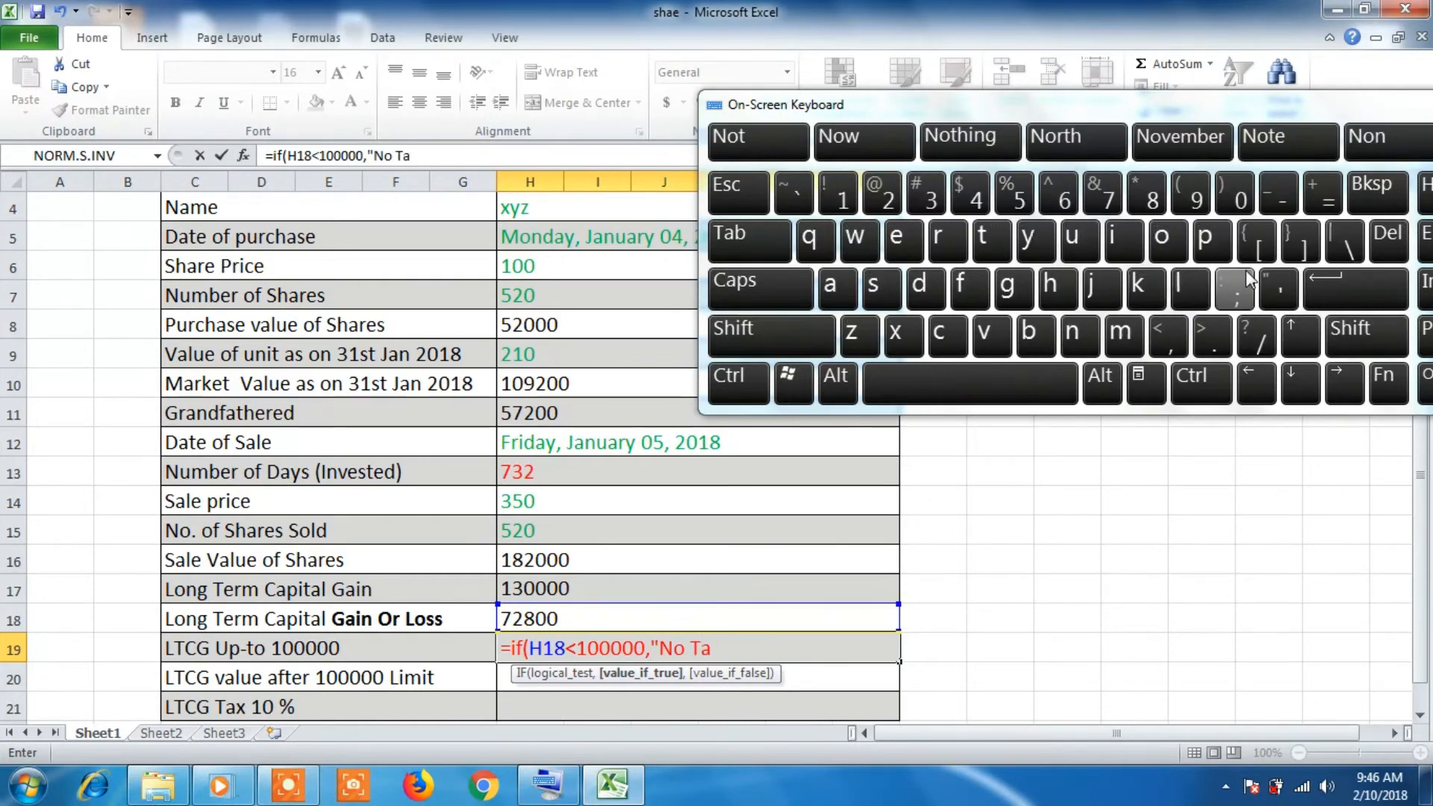
pyautogui.click(896, 335)
pyautogui.click(768, 336)
pyautogui.click(1279, 288)
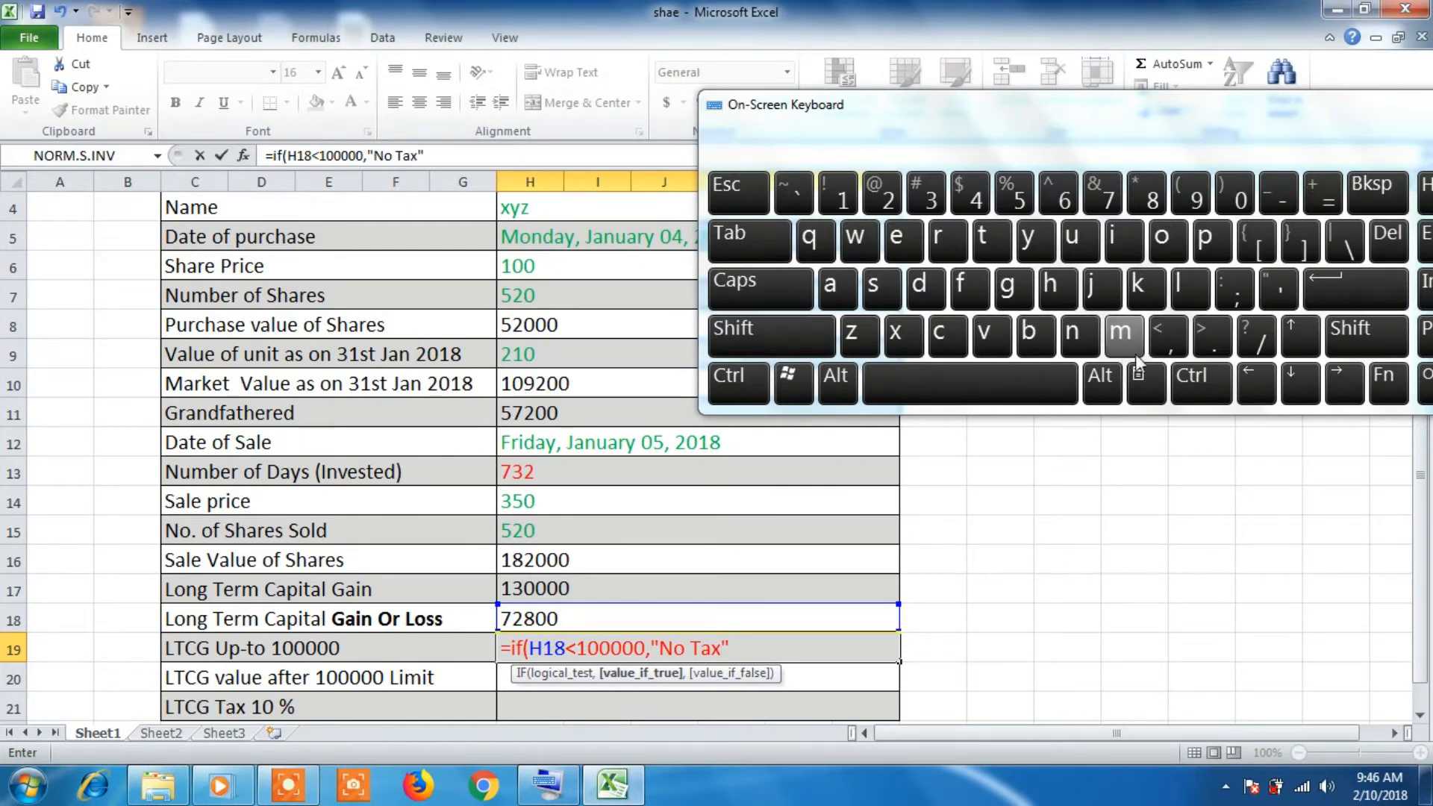
# Step: Add "Tax" as the value-if-false argument and complete the H19 formula as =IF(H18<100000,"No Tax","Tax")
pyautogui.click(1166, 343)
pyautogui.write('T')
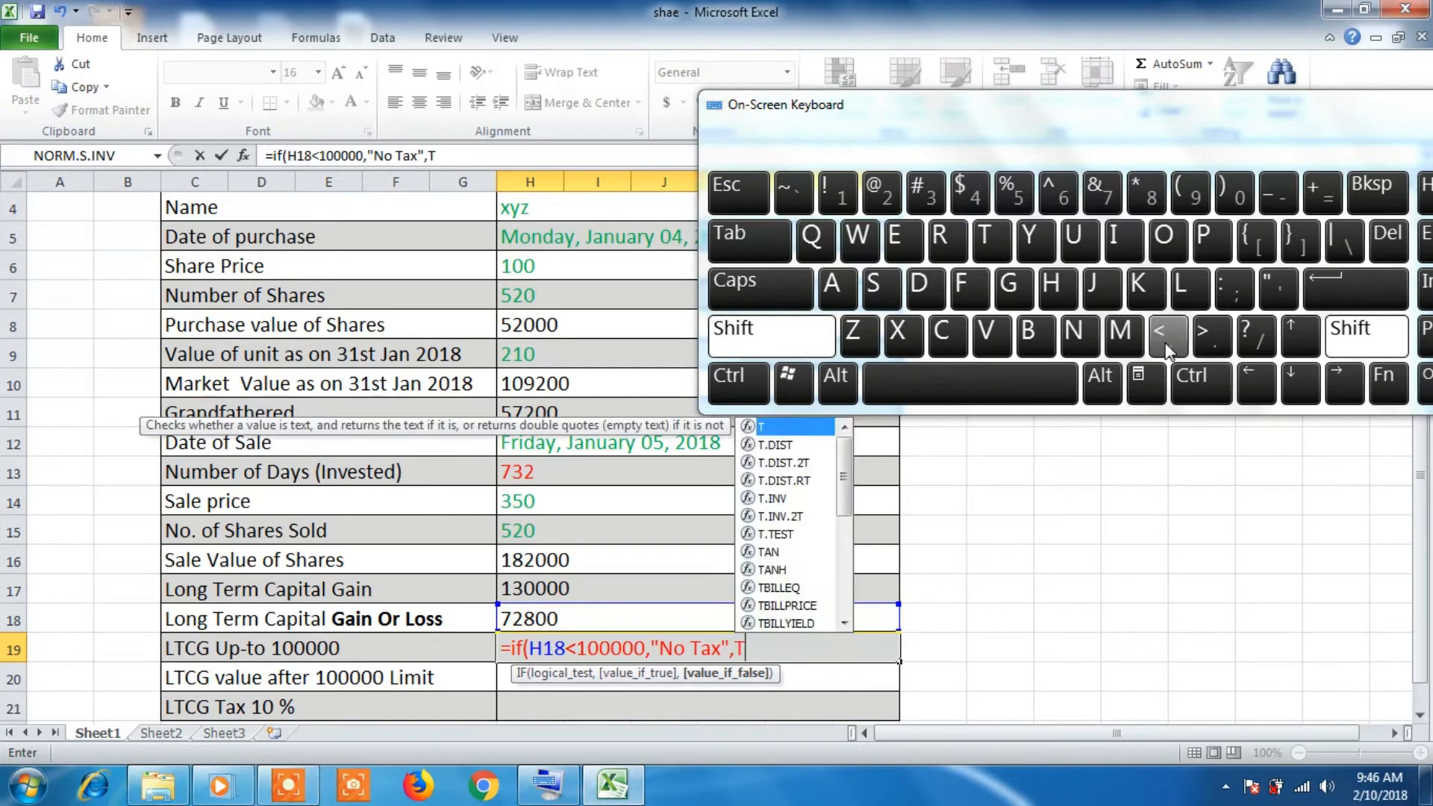
pyautogui.click(832, 285)
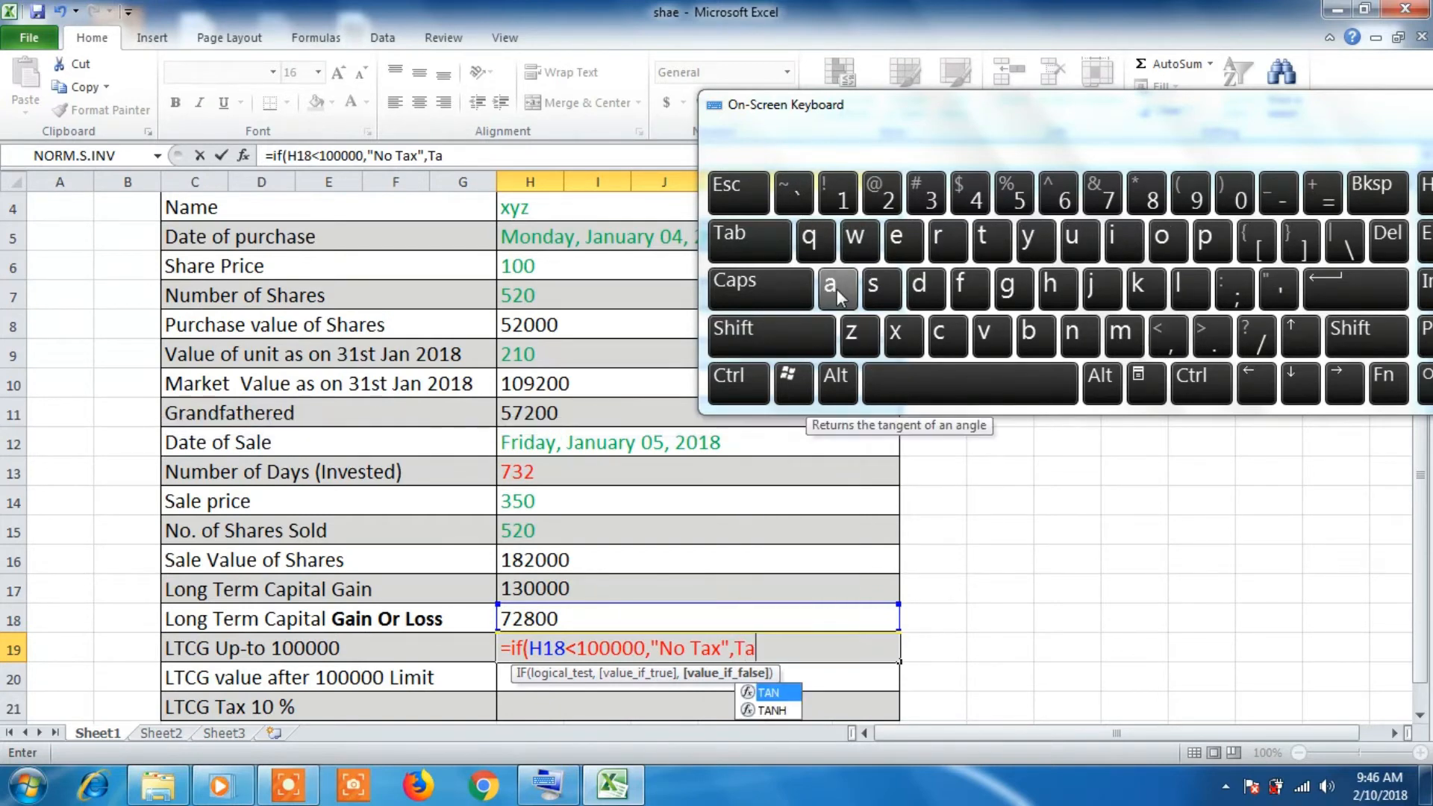
pyautogui.click(894, 330)
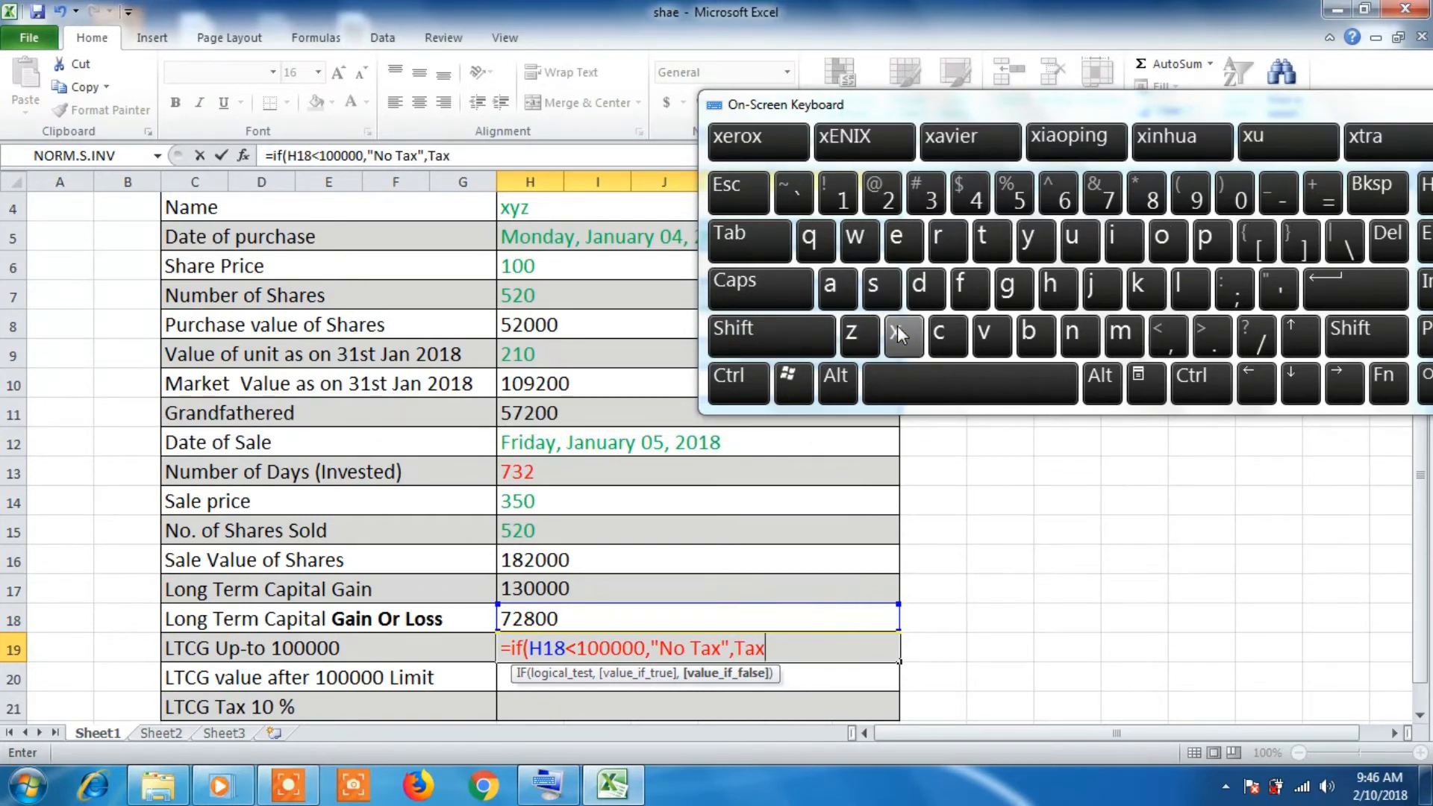
pyautogui.click(735, 648)
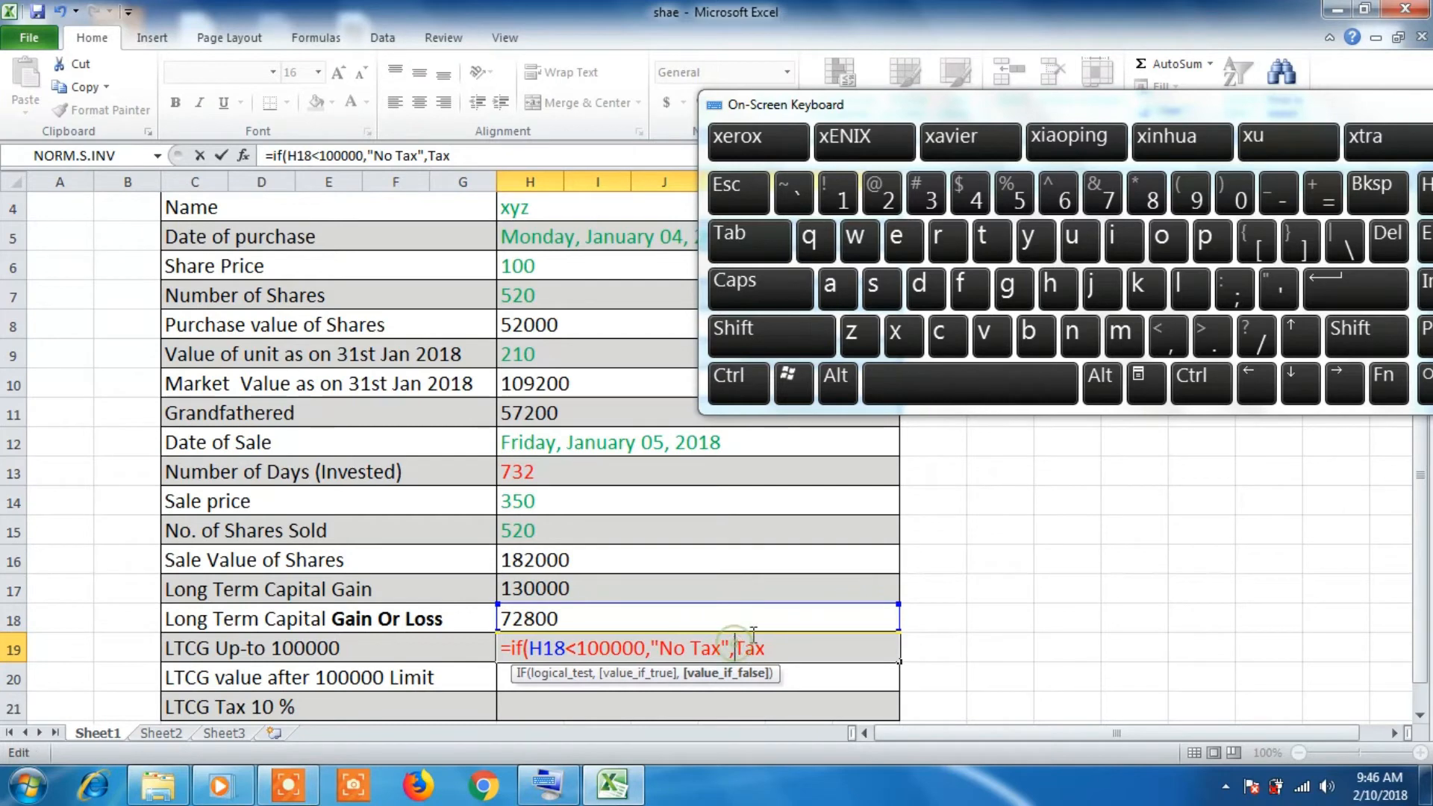
pyautogui.click(1279, 287)
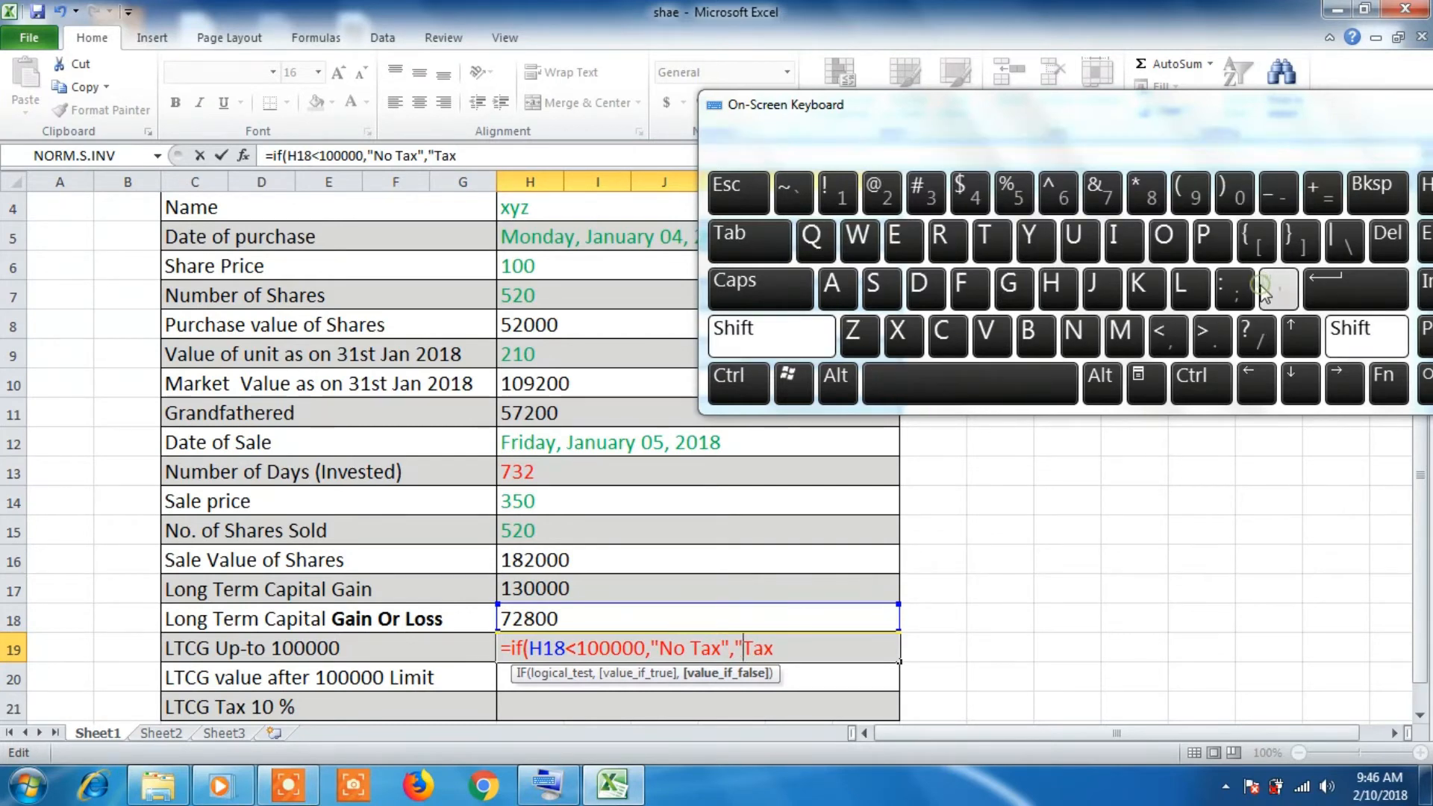
pyautogui.click(776, 648)
pyautogui.click(771, 336)
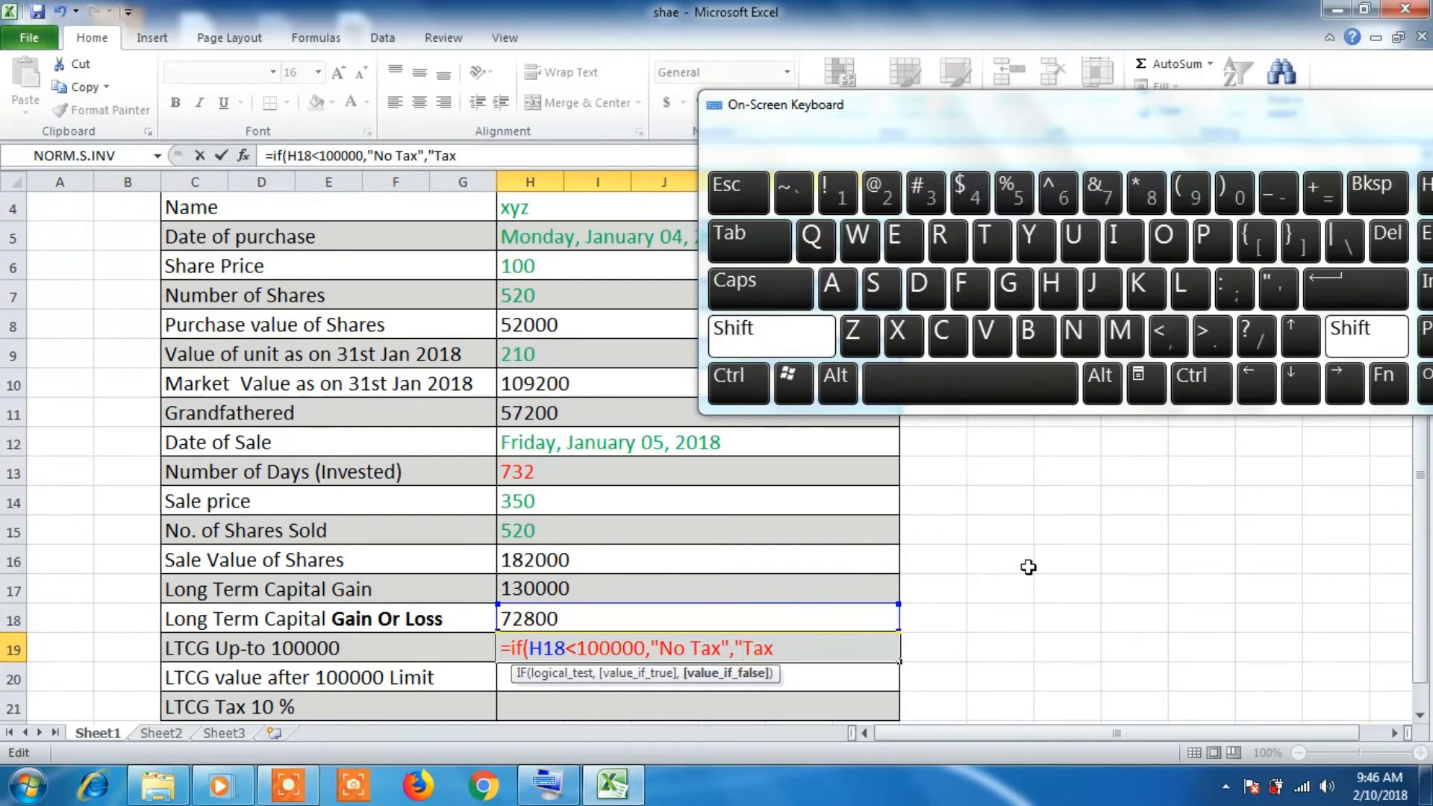
pyautogui.click(1279, 287)
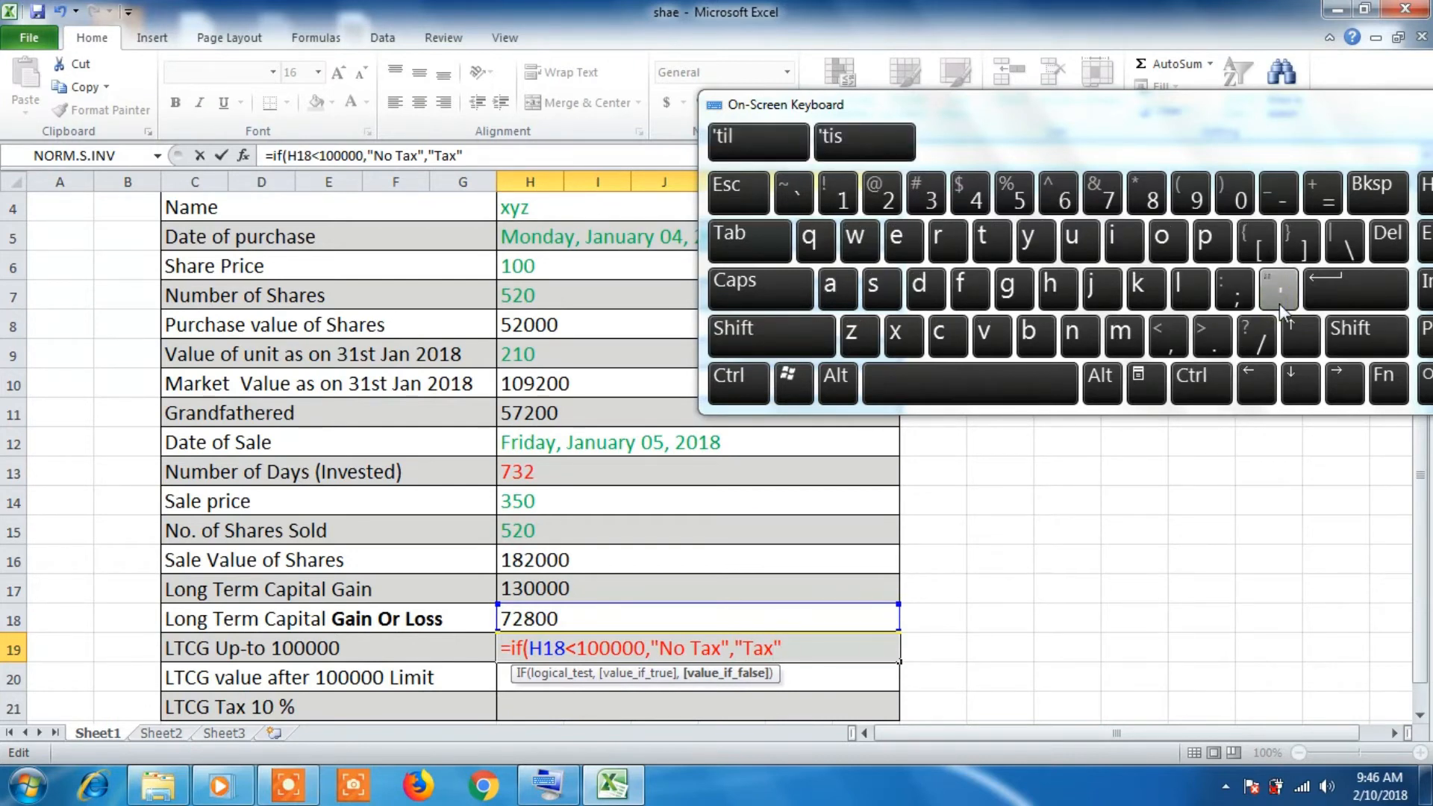
pyautogui.click(1239, 198)
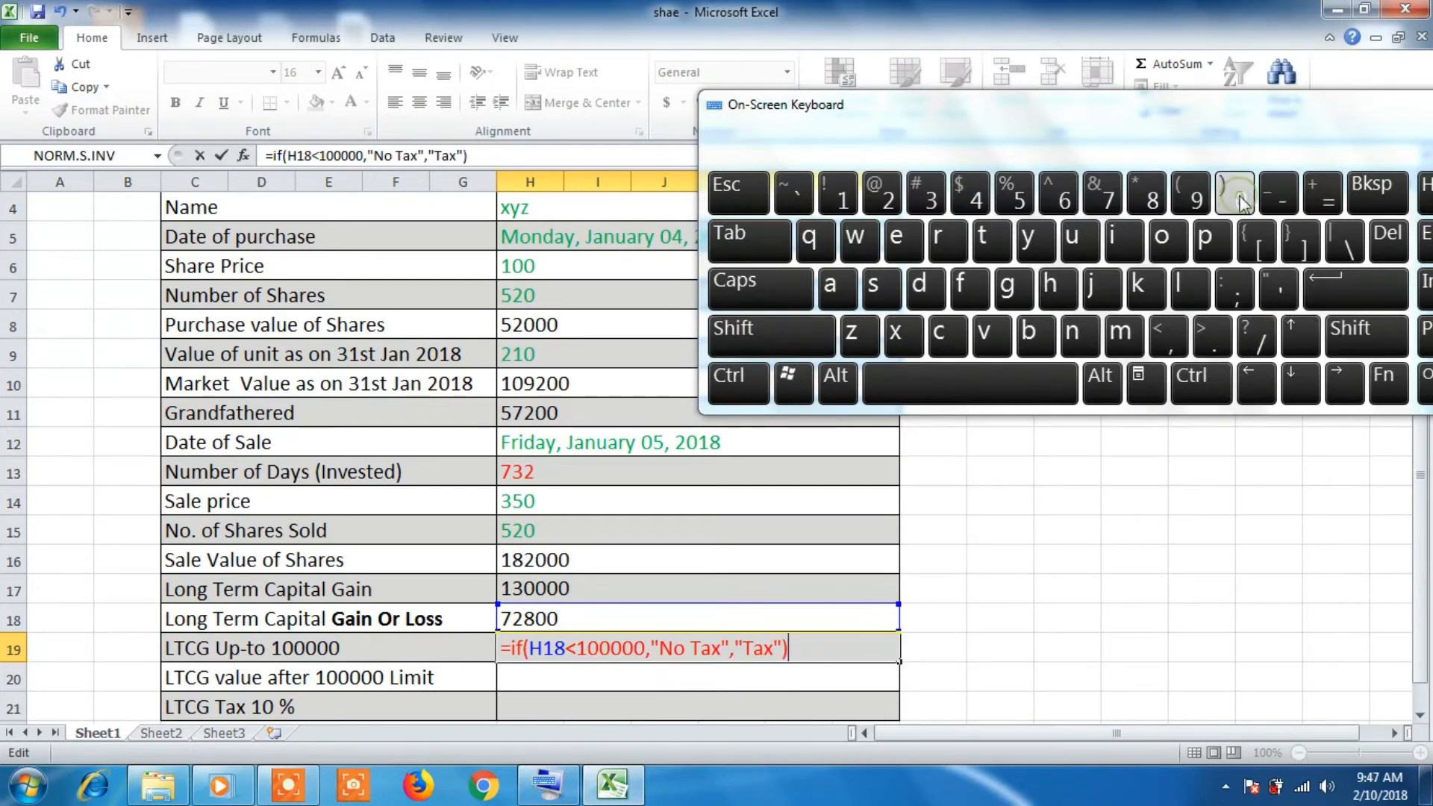
pyautogui.press('Return')
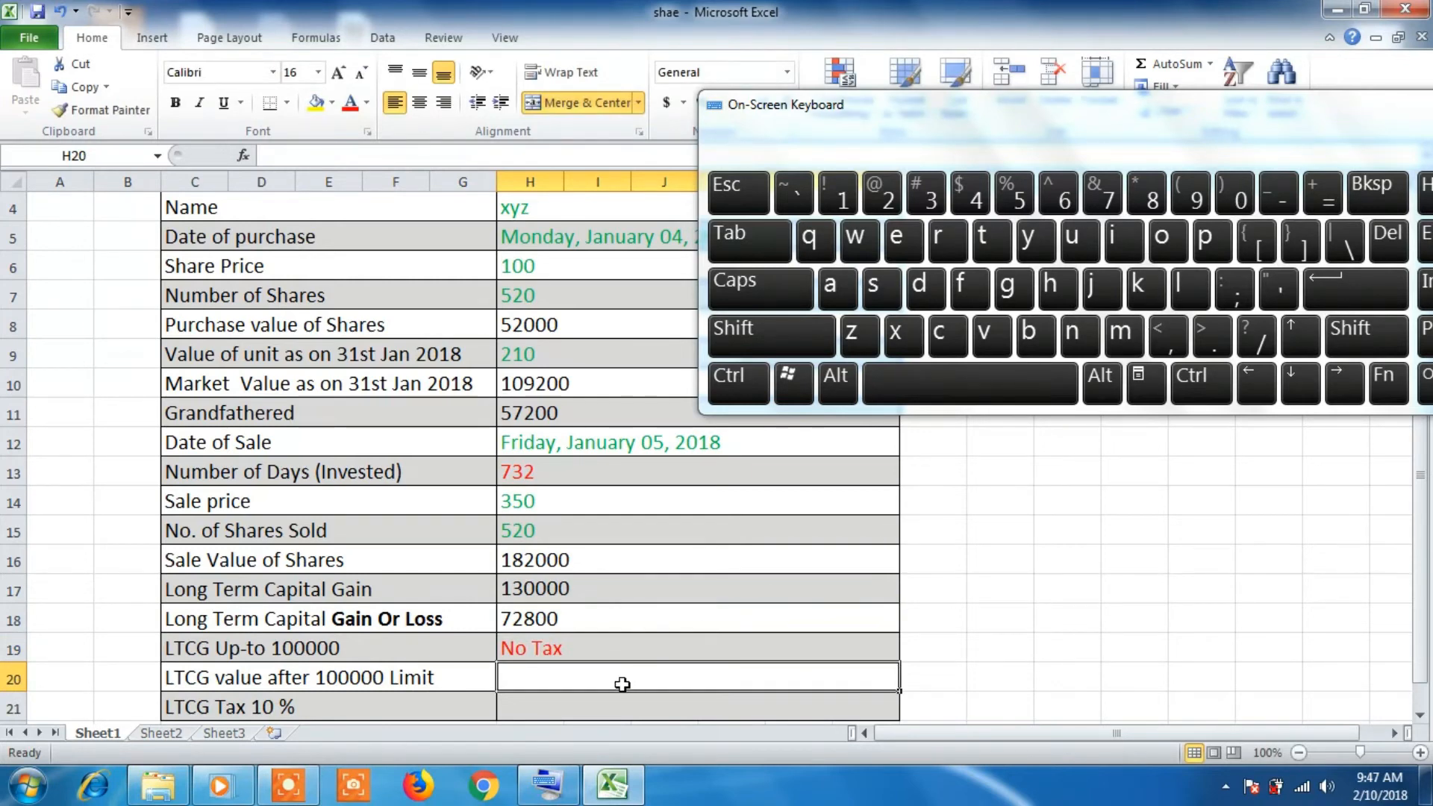
# Step: Calculate the LTCG value after 100000 Limit in H20 with the formula =H18-100000
pyautogui.write('=')
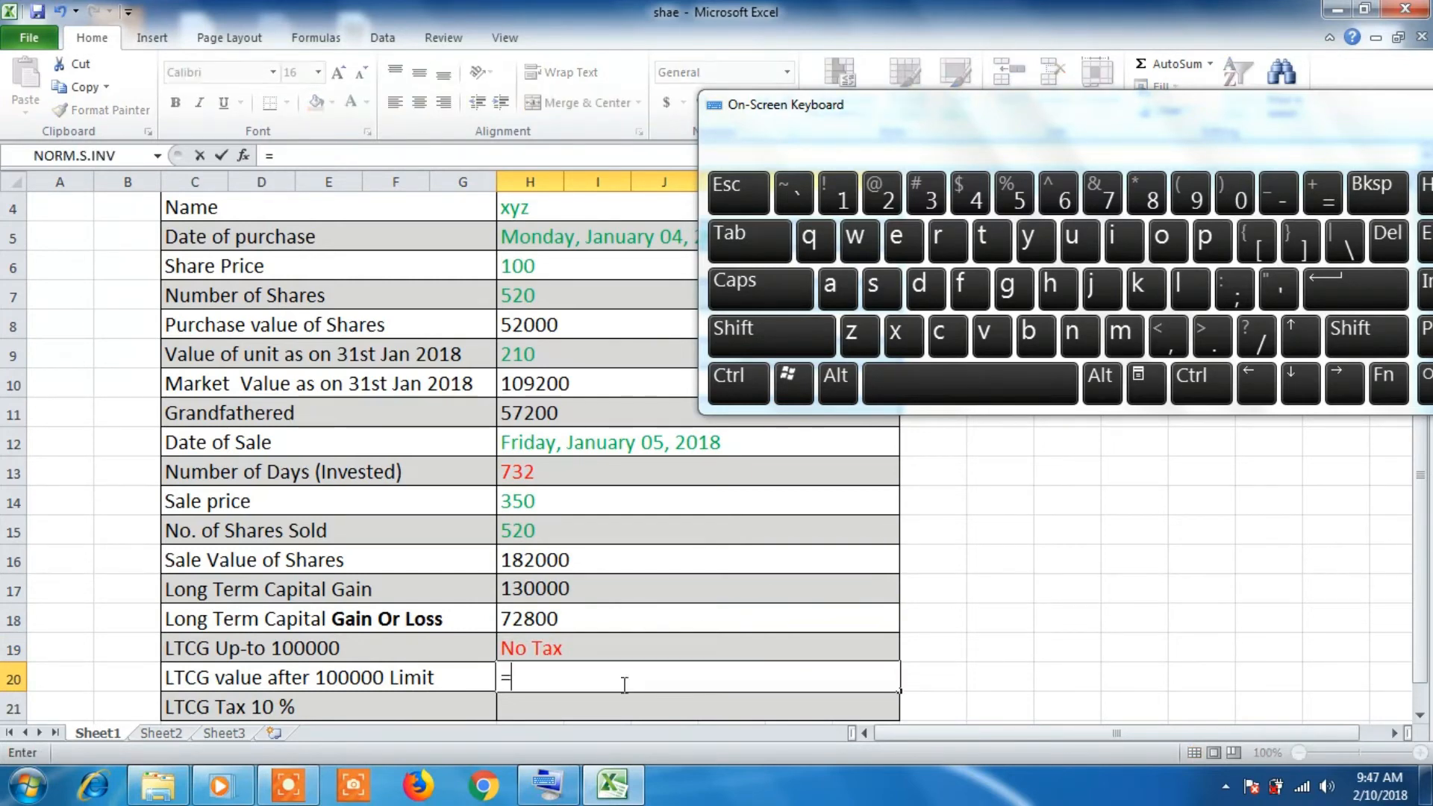
pyautogui.click(530, 619)
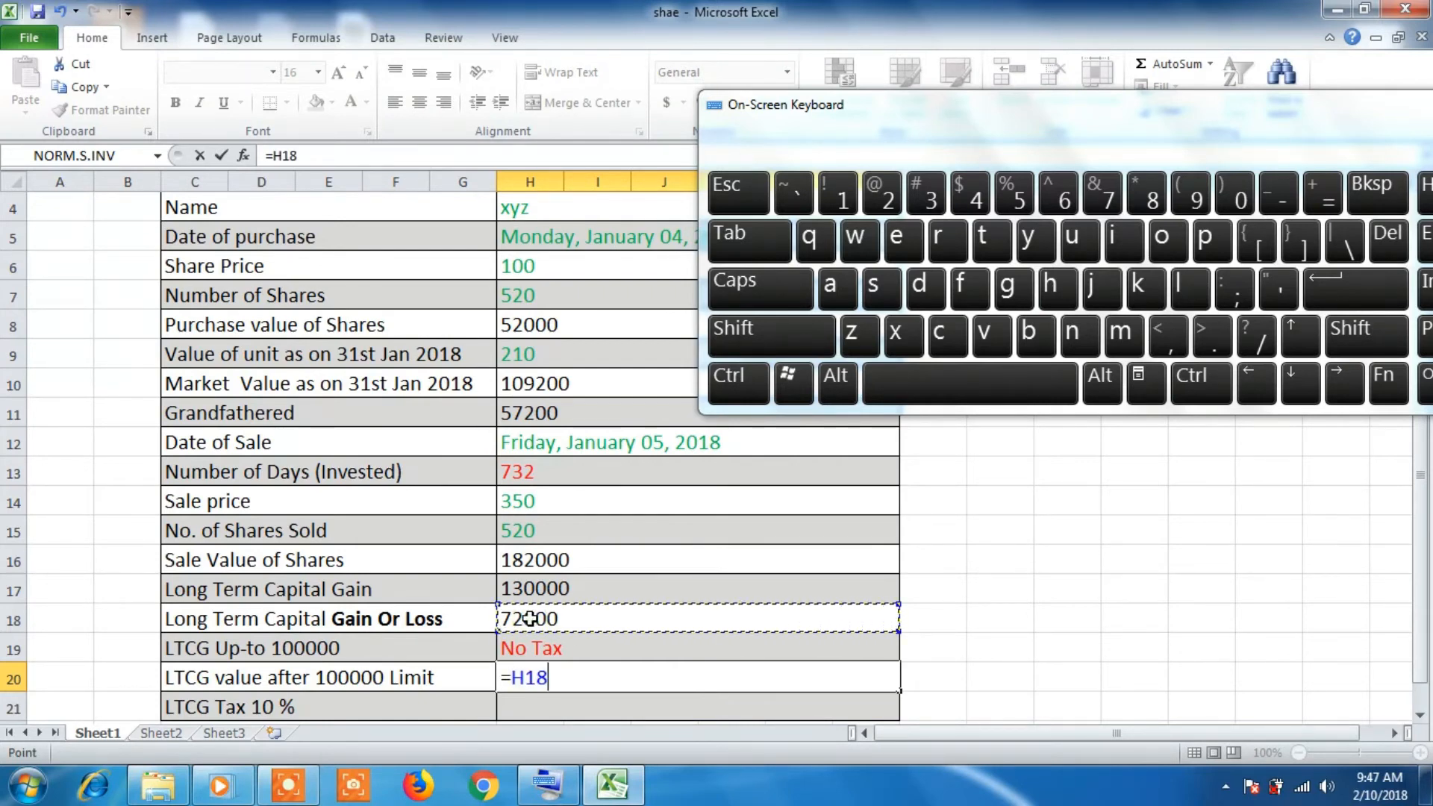
pyautogui.write('-')
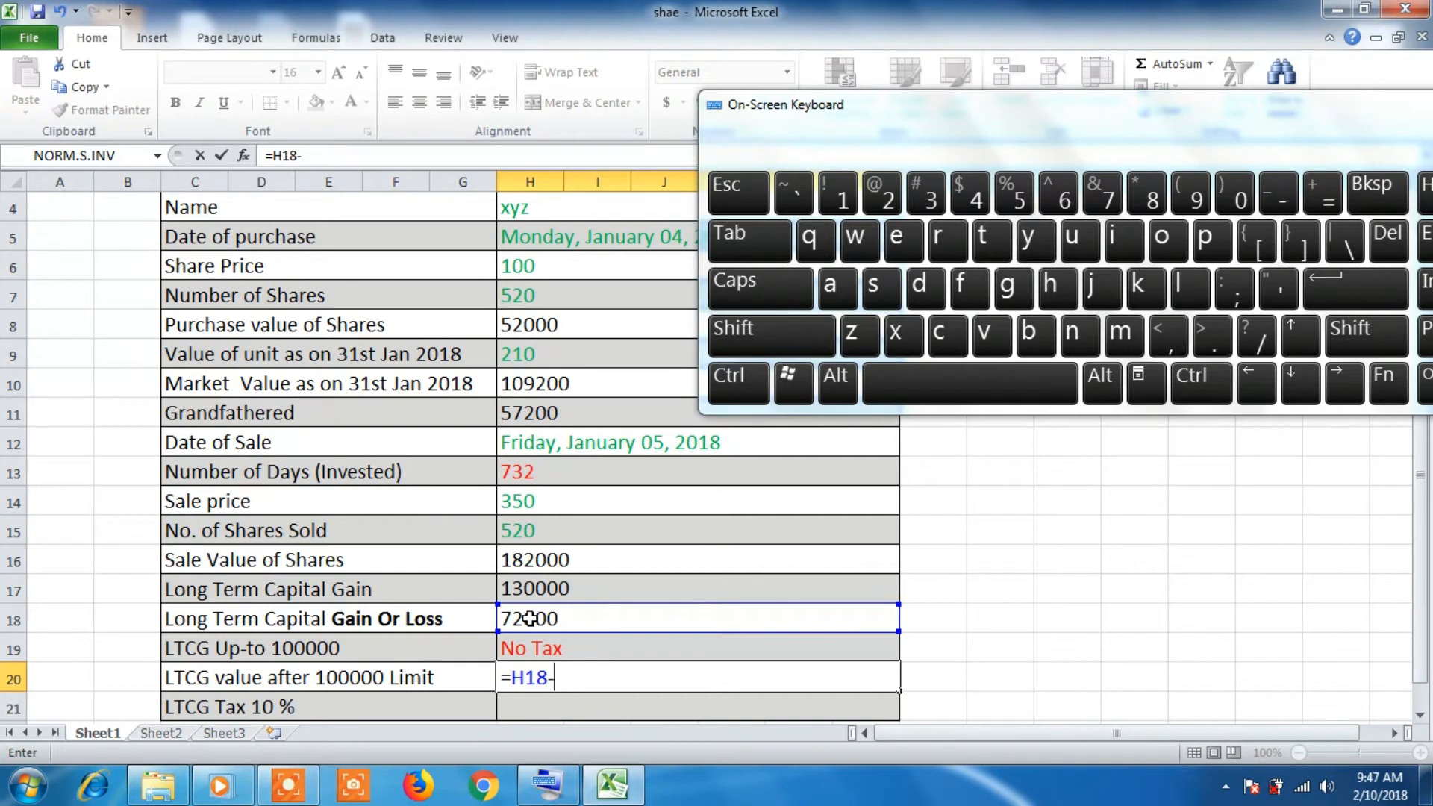
pyautogui.write('10000')
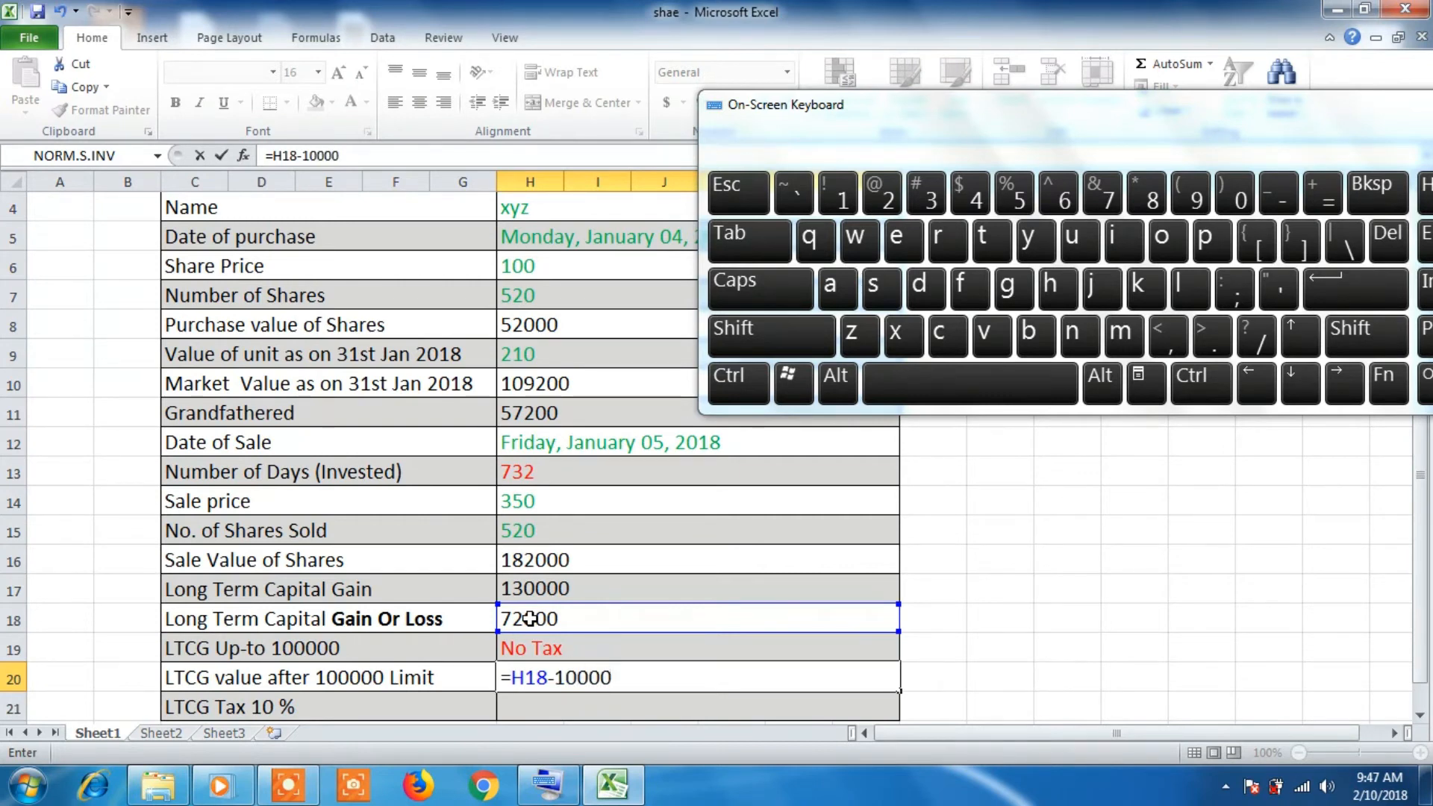
pyautogui.write('0')
pyautogui.press('Return')
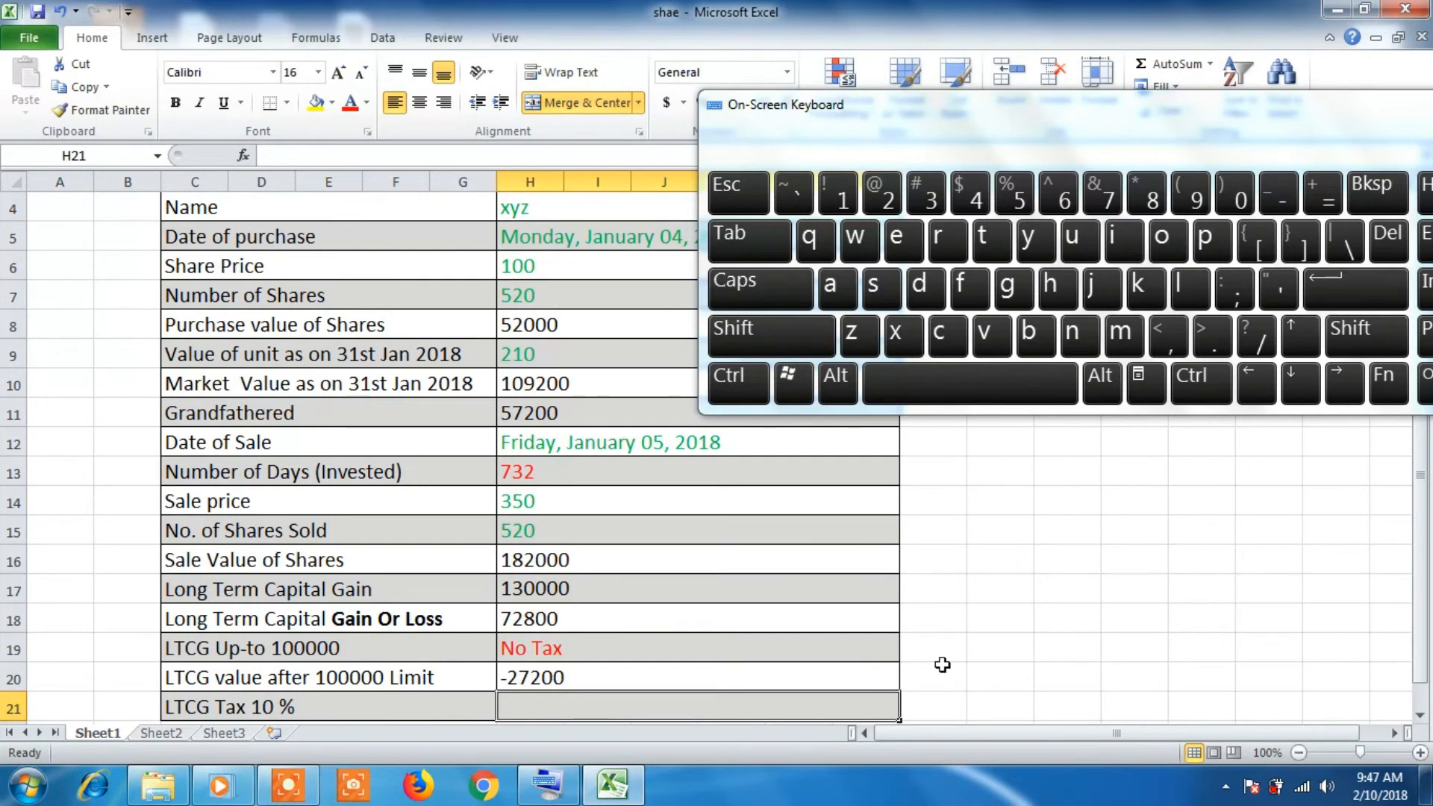
# Step: Calculate the LTCG Tax 10 % in H21 with the formula =H20*10%
pyautogui.moveTo(1422, 545); pyautogui.dragTo(1426, 580)
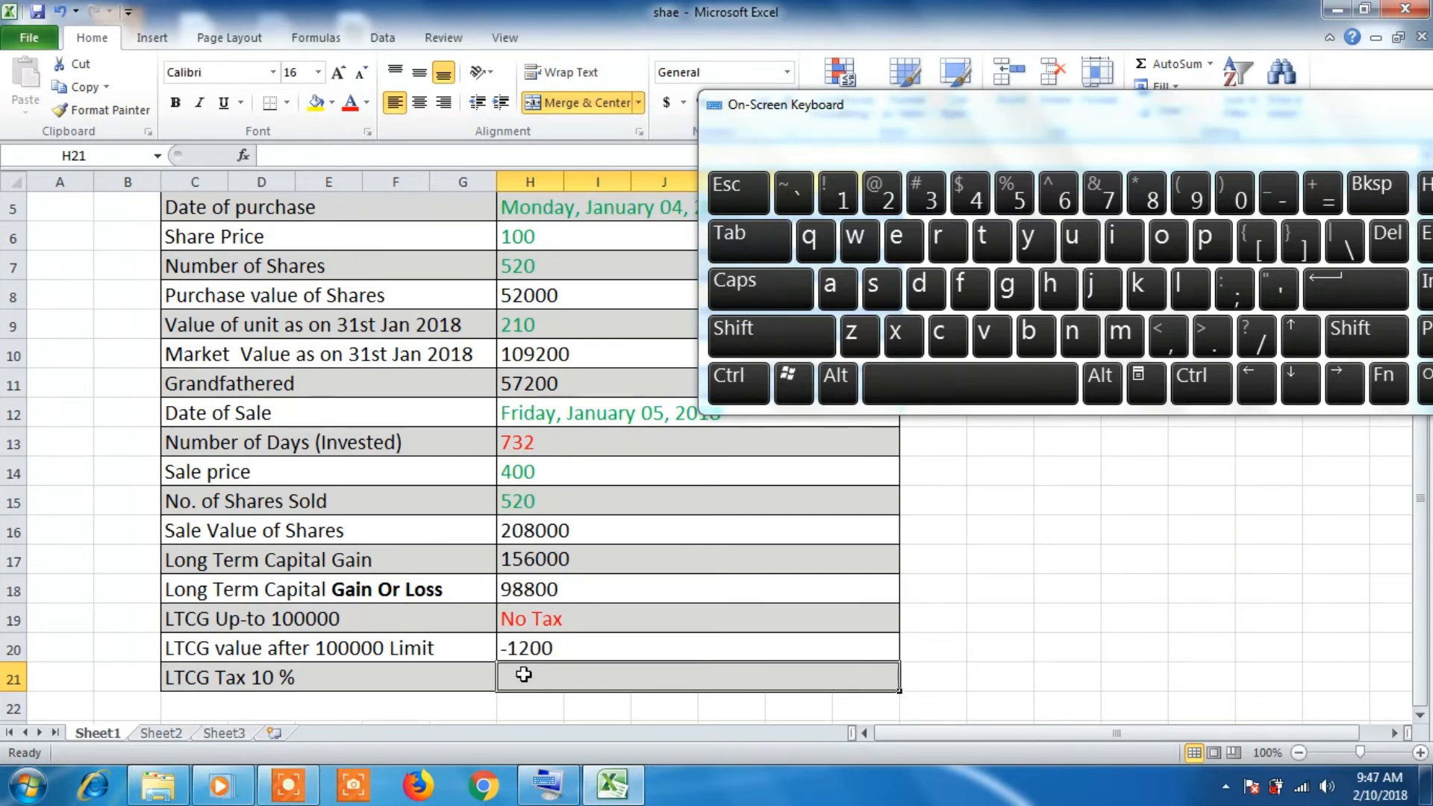
pyautogui.write('=')
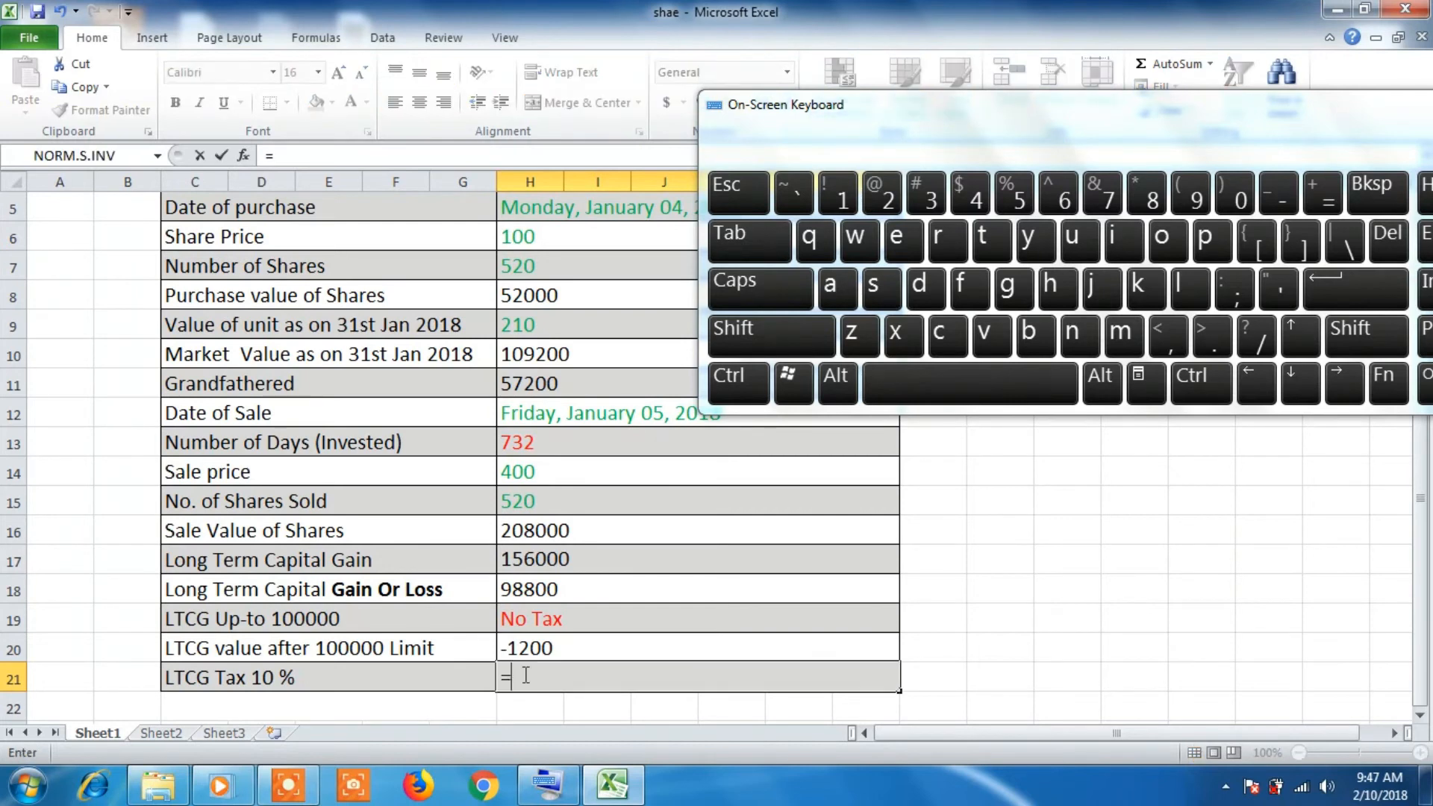
pyautogui.click(526, 635)
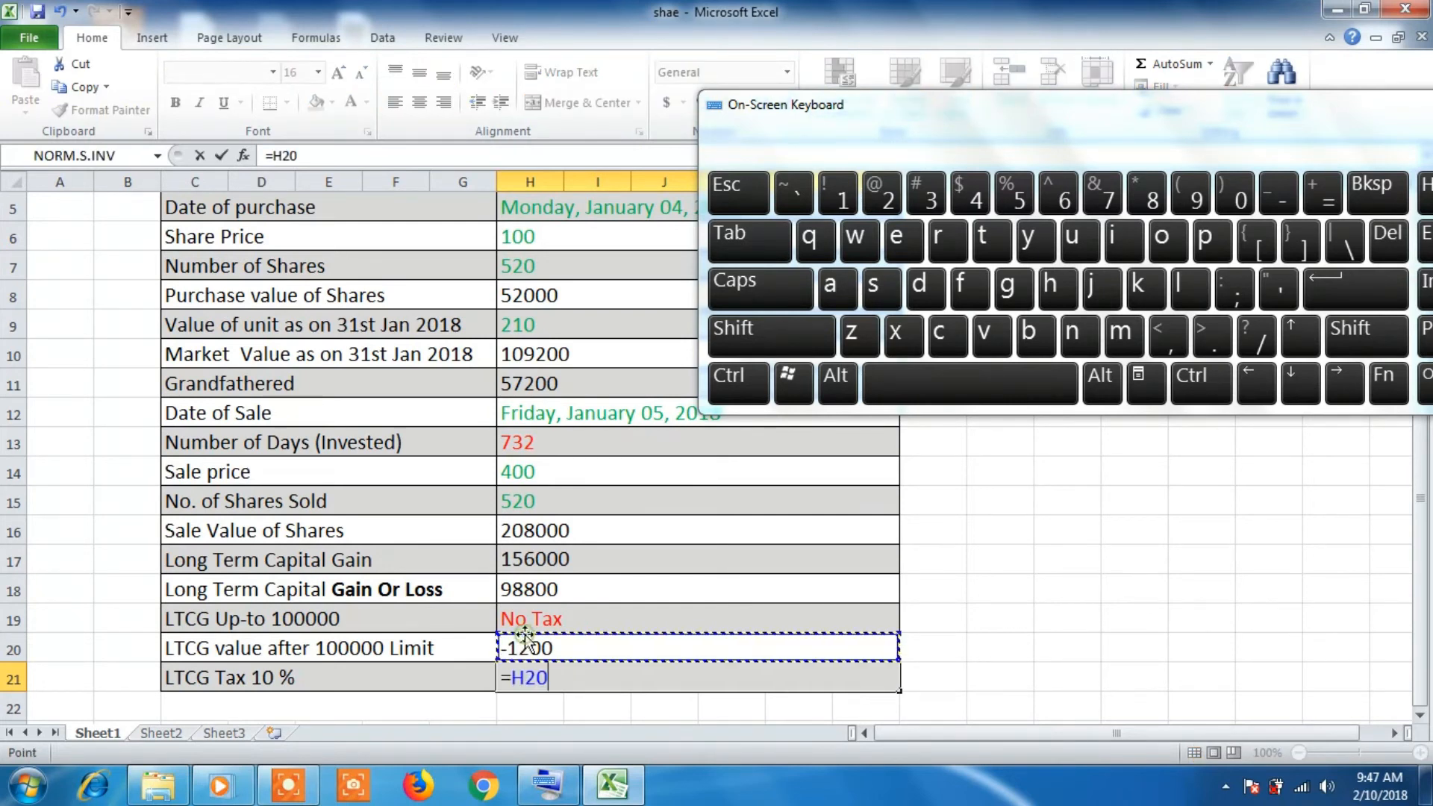
pyautogui.write('*')
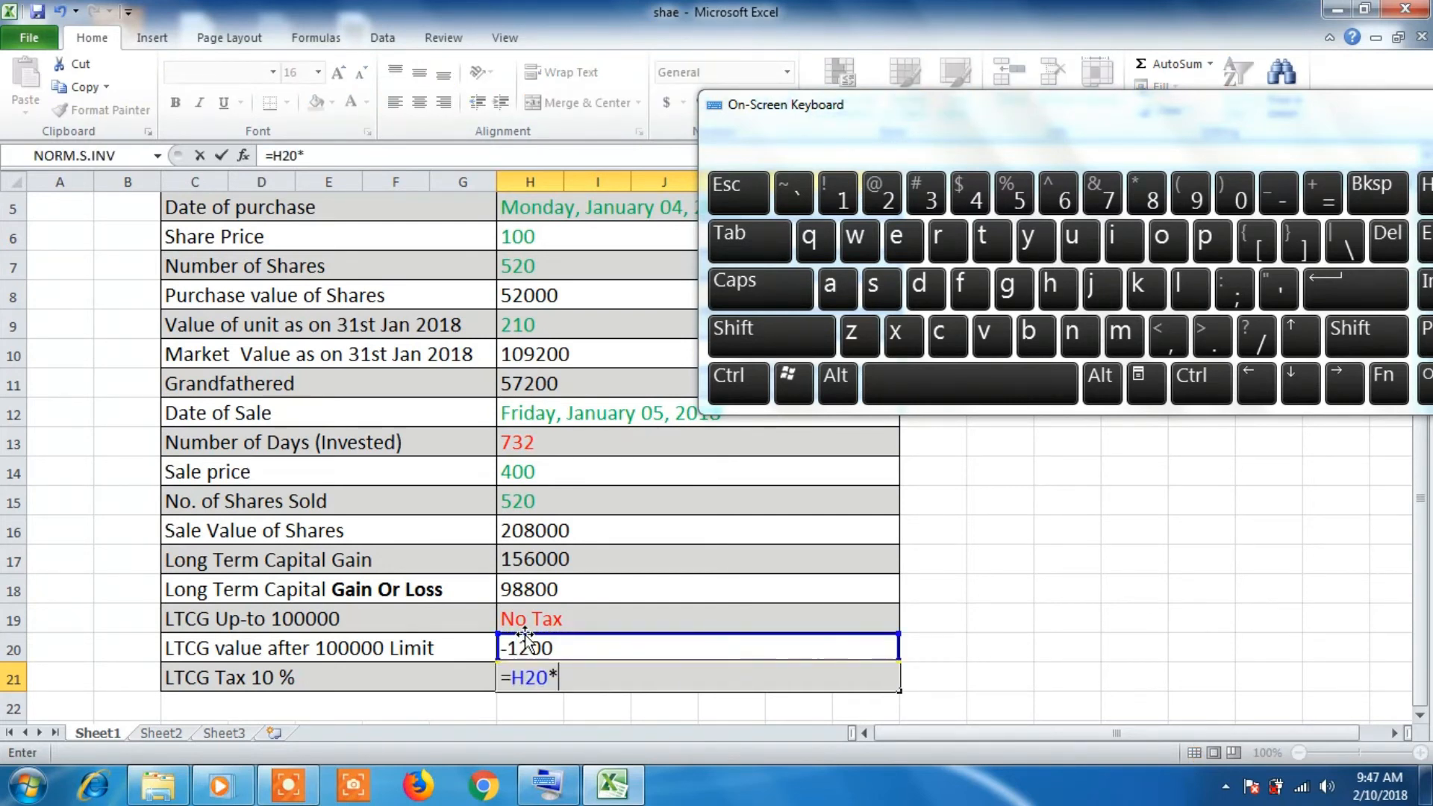
pyautogui.write('10')
pyautogui.click(769, 336)
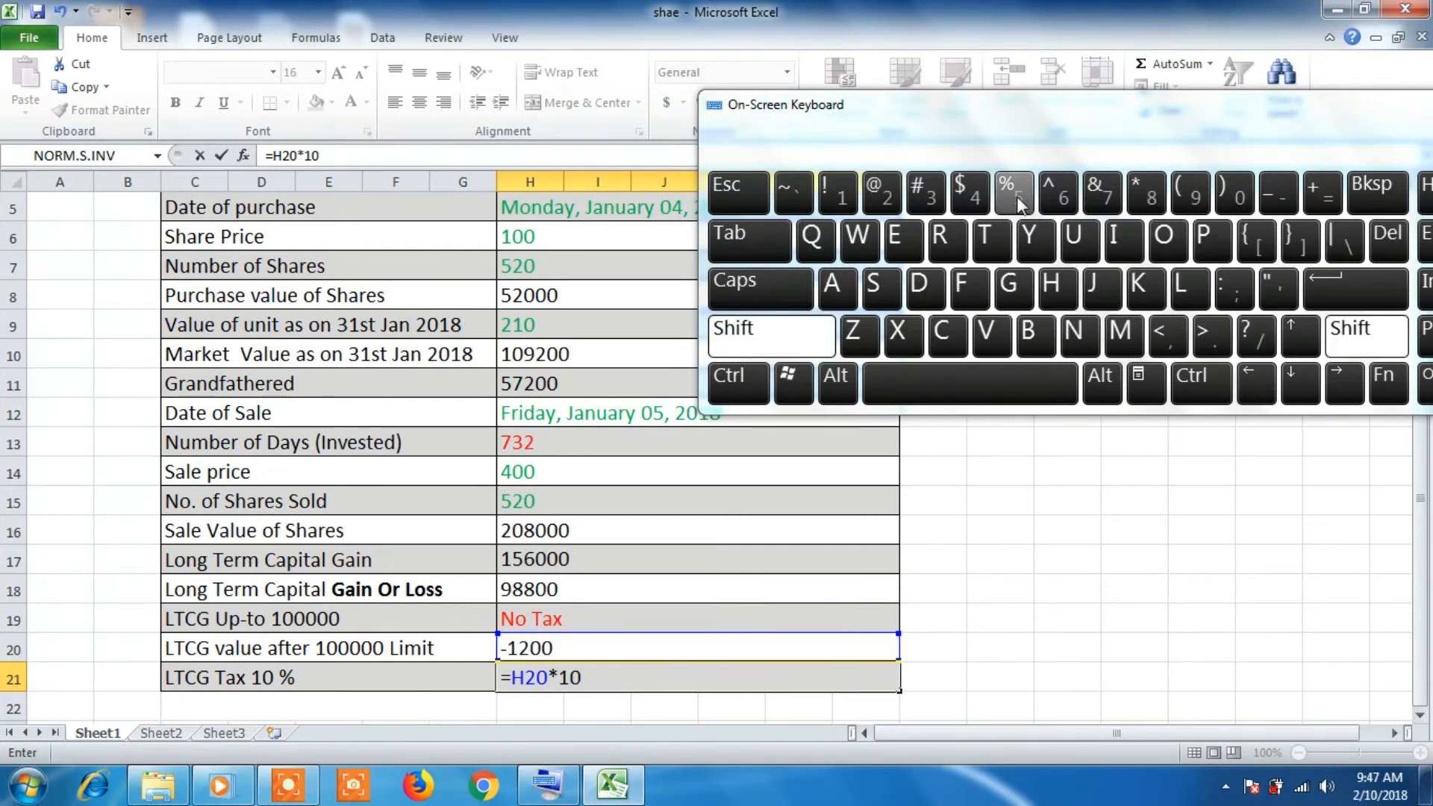
pyautogui.write('%')
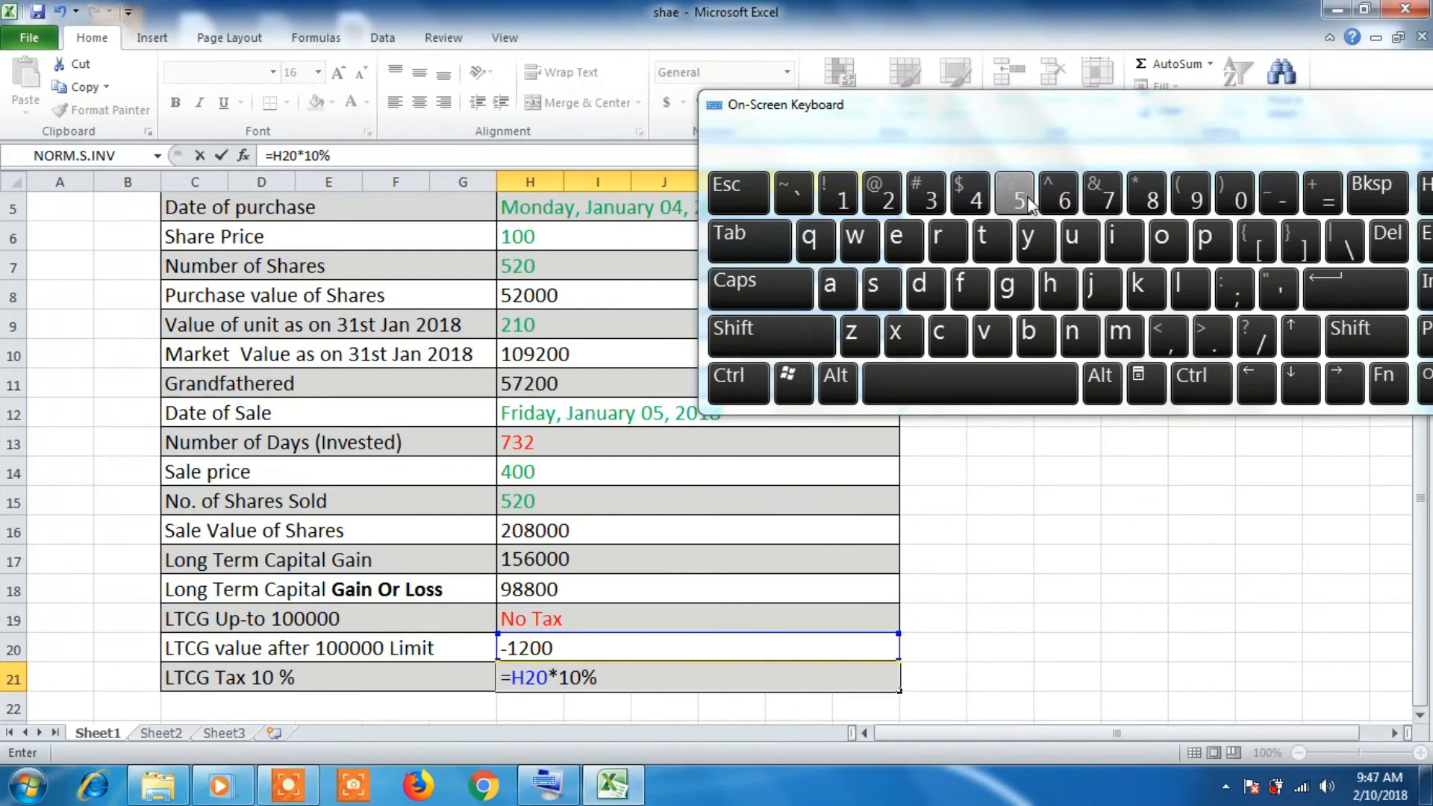
pyautogui.press('Return')
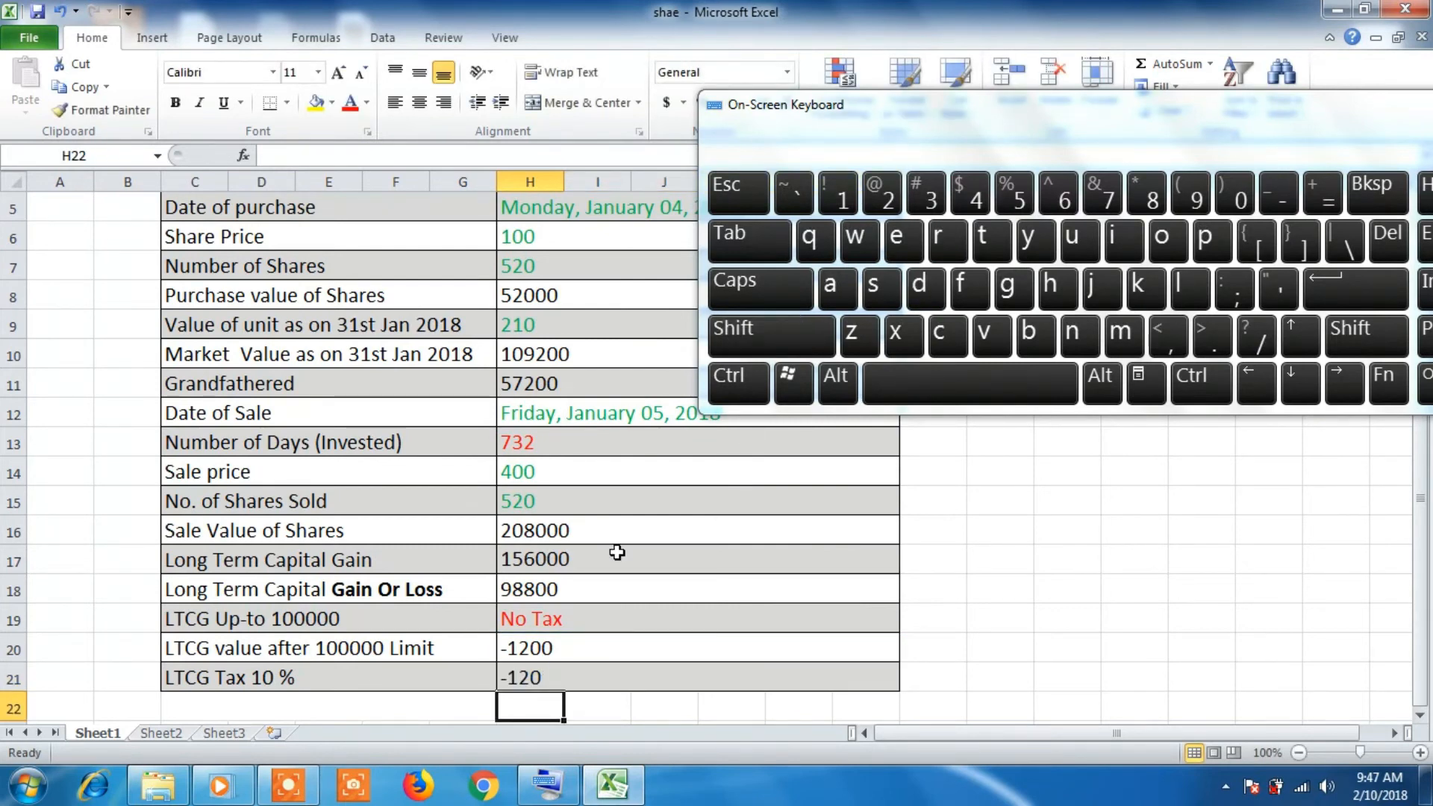
# Step: Set the Sale price in H14 to 500 and check the recalculated LTCG Tax 10 % cell
pyautogui.click(517, 478)
pyautogui.write('5')
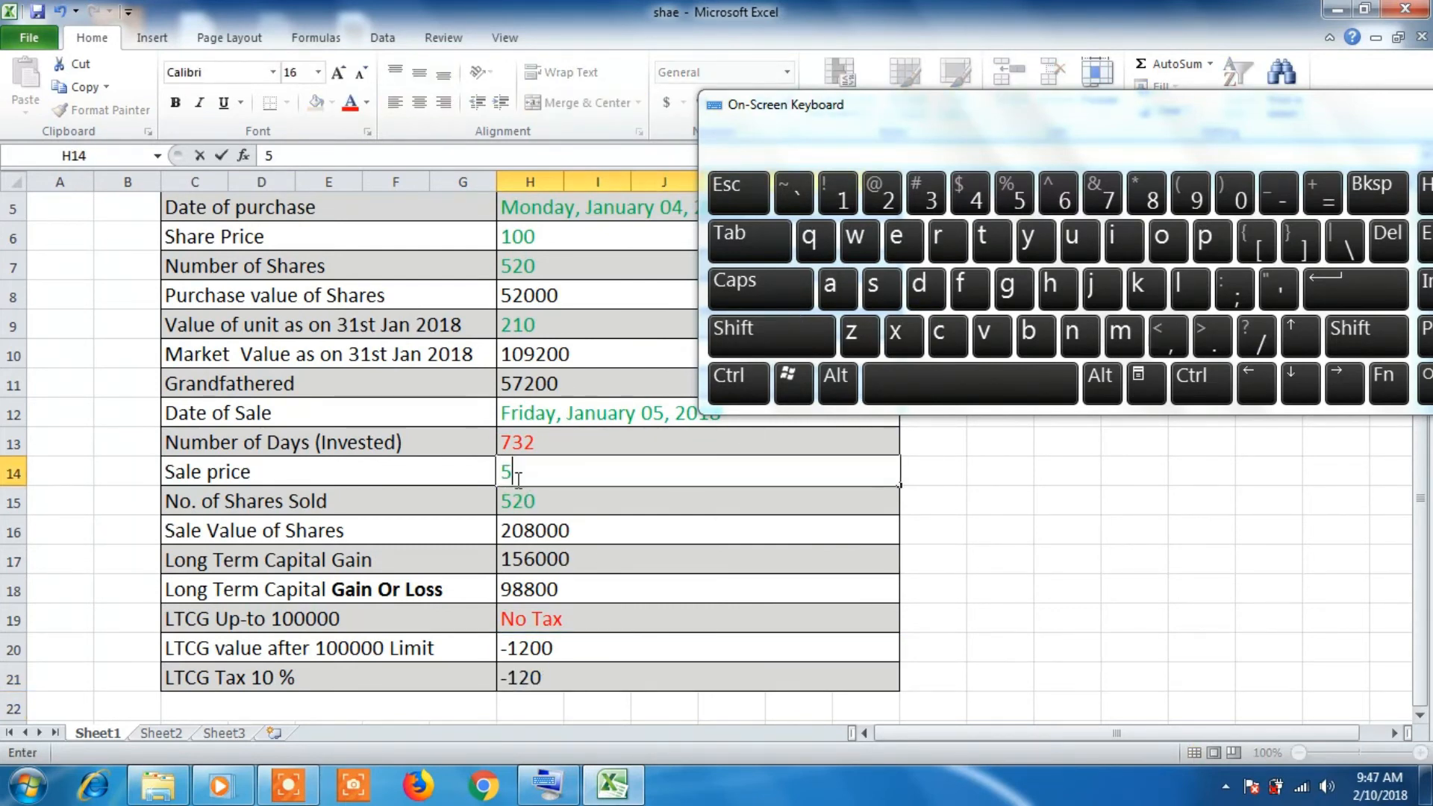
pyautogui.write('00')
pyautogui.click(587, 566)
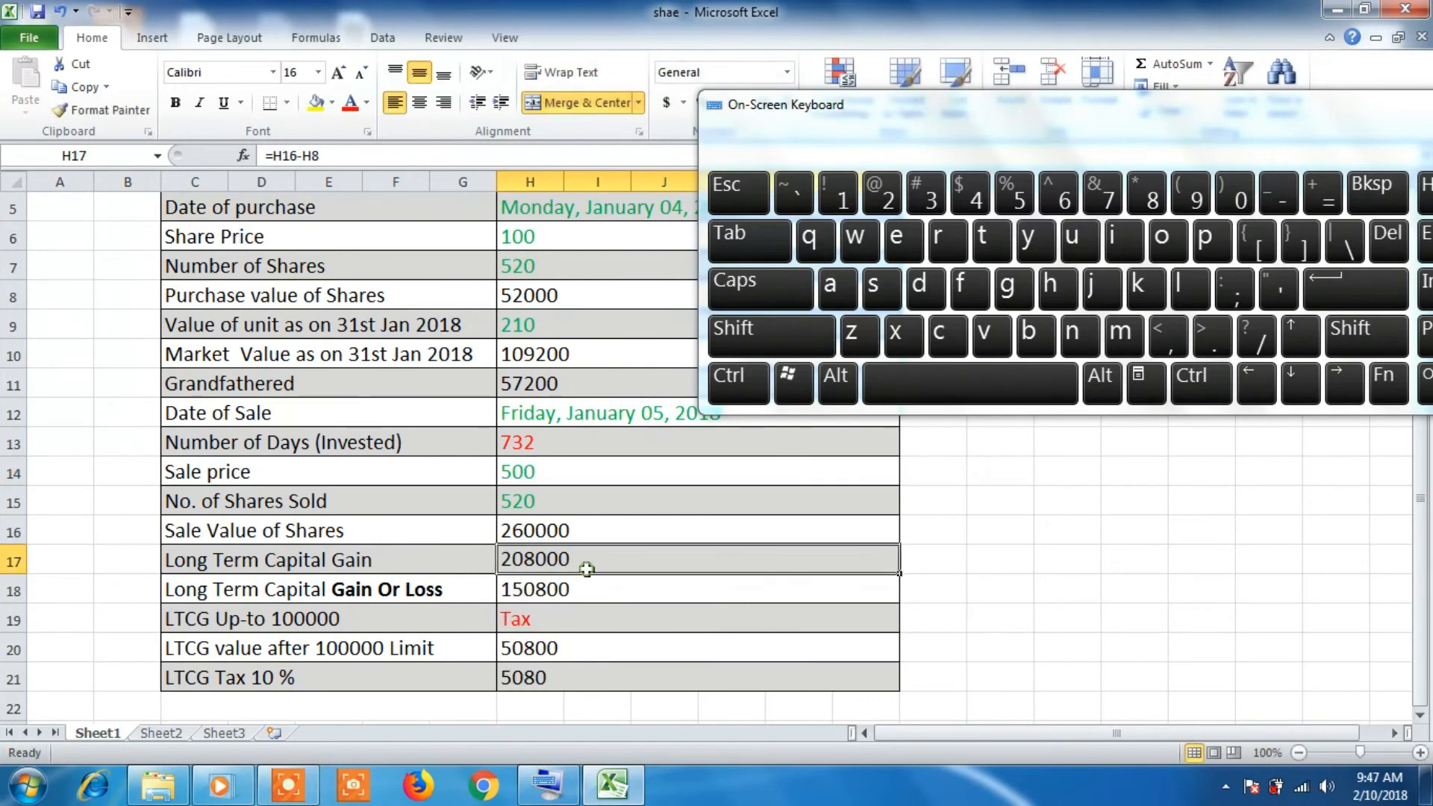
pyautogui.click(572, 675)
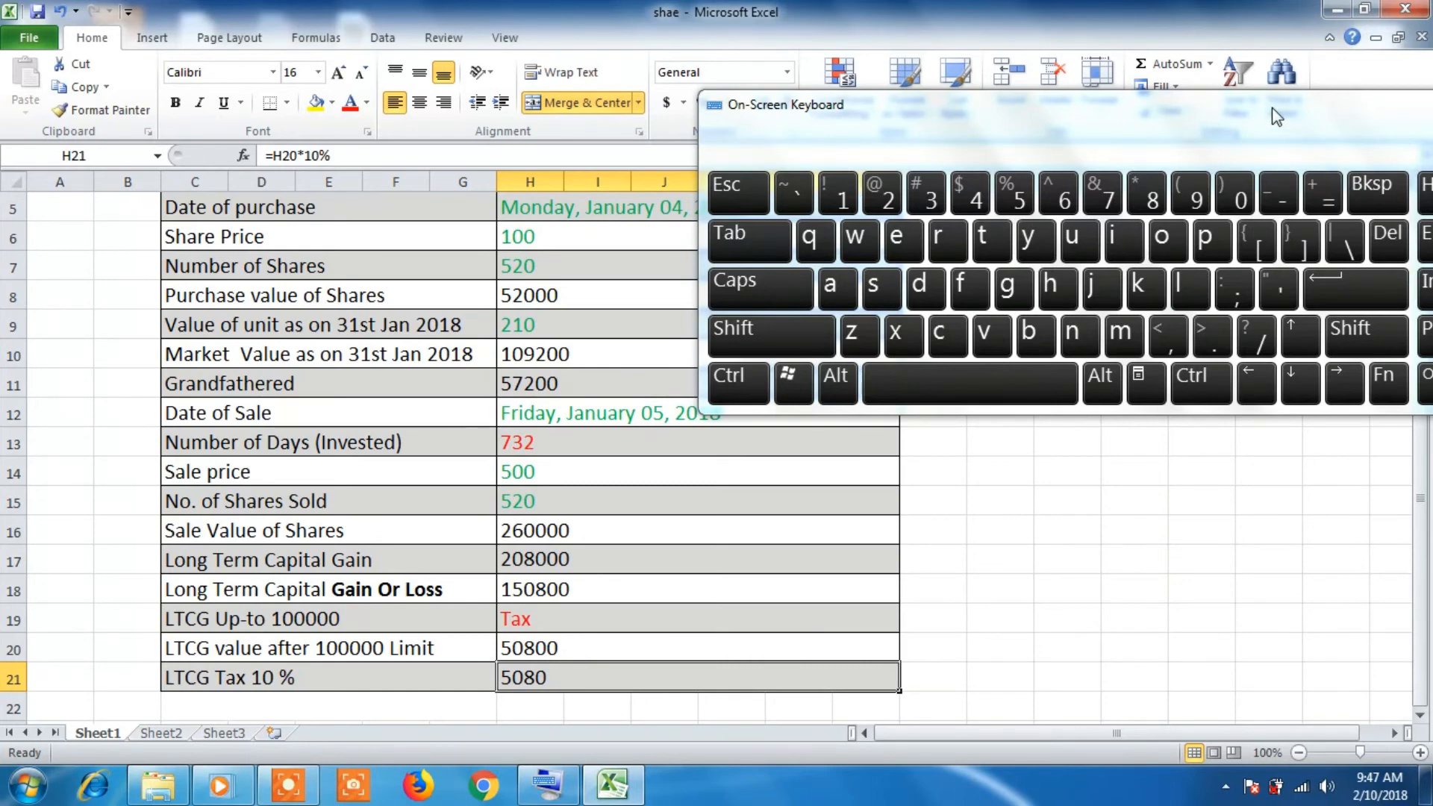
# Step: Hide the on-screen keyboard to uncover the calculator table
pyautogui.moveTo(1272, 108); pyautogui.dragTo(1166, 132)
pyautogui.click(1343, 118)
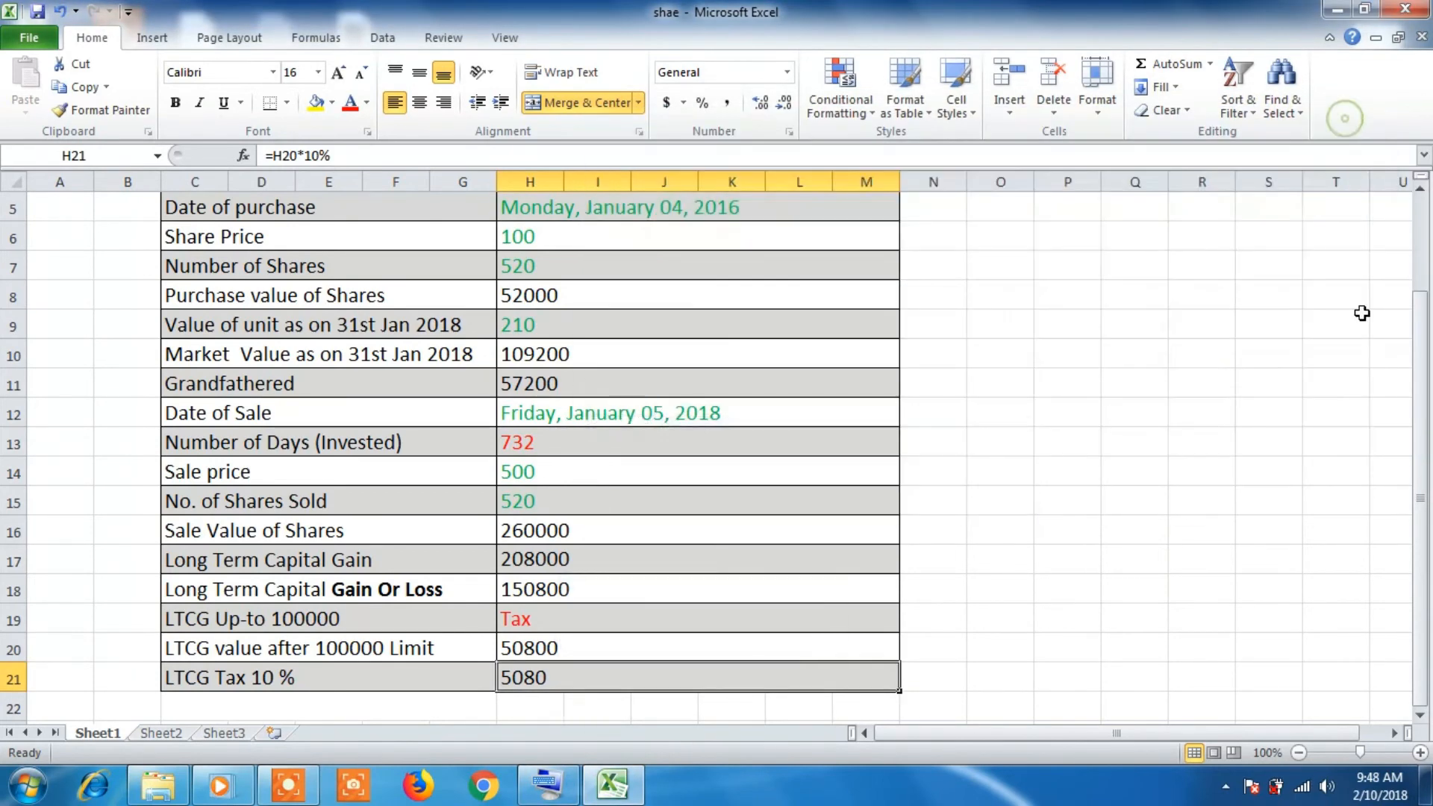
# Step: Review the formulas behind Number of Days (Invested) in H13 and LTCG Up-to 100000 in H19
pyautogui.moveTo(1420, 466); pyautogui.dragTo(1419, 427)
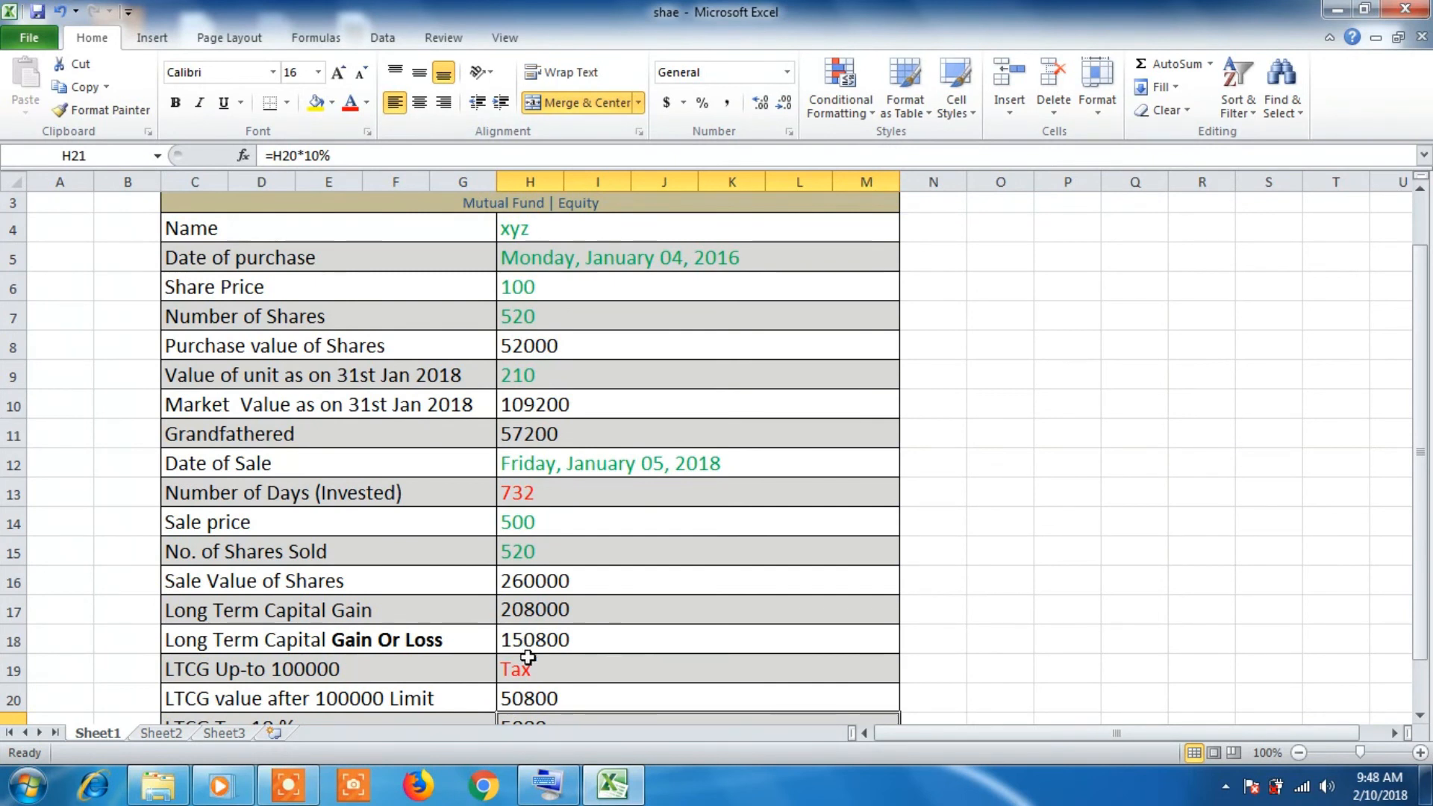
pyautogui.click(525, 493)
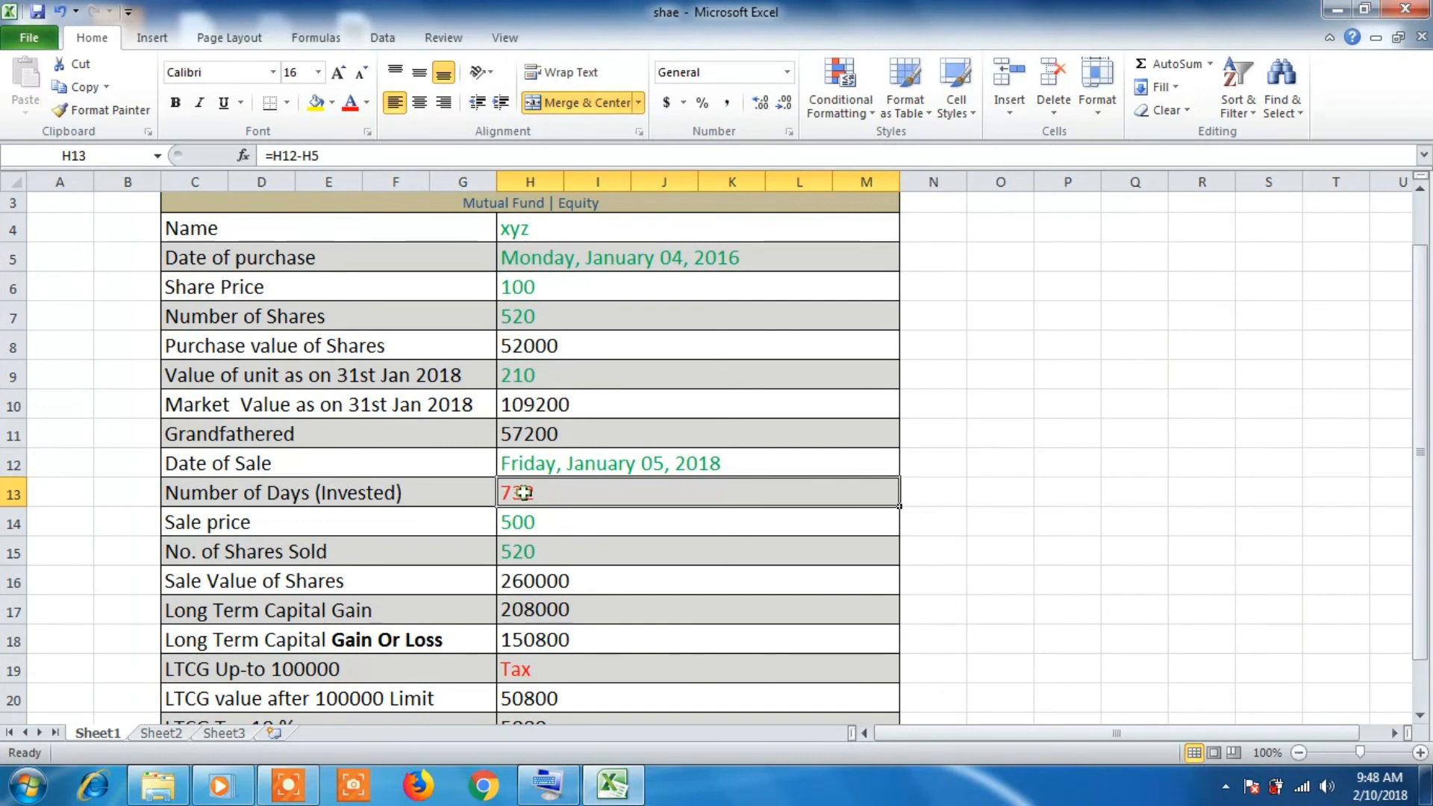
pyautogui.doubleClick(525, 492)
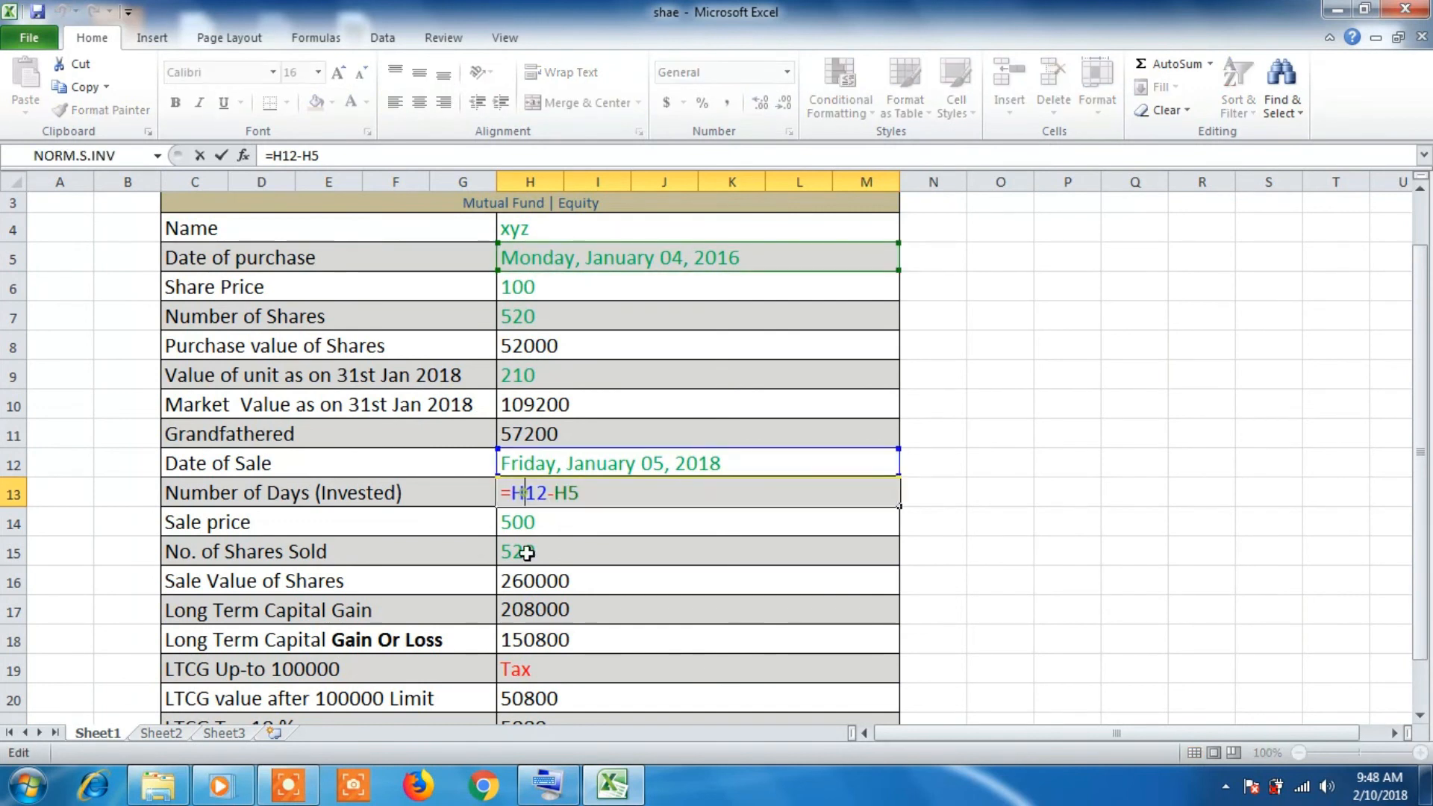
pyautogui.click(519, 674)
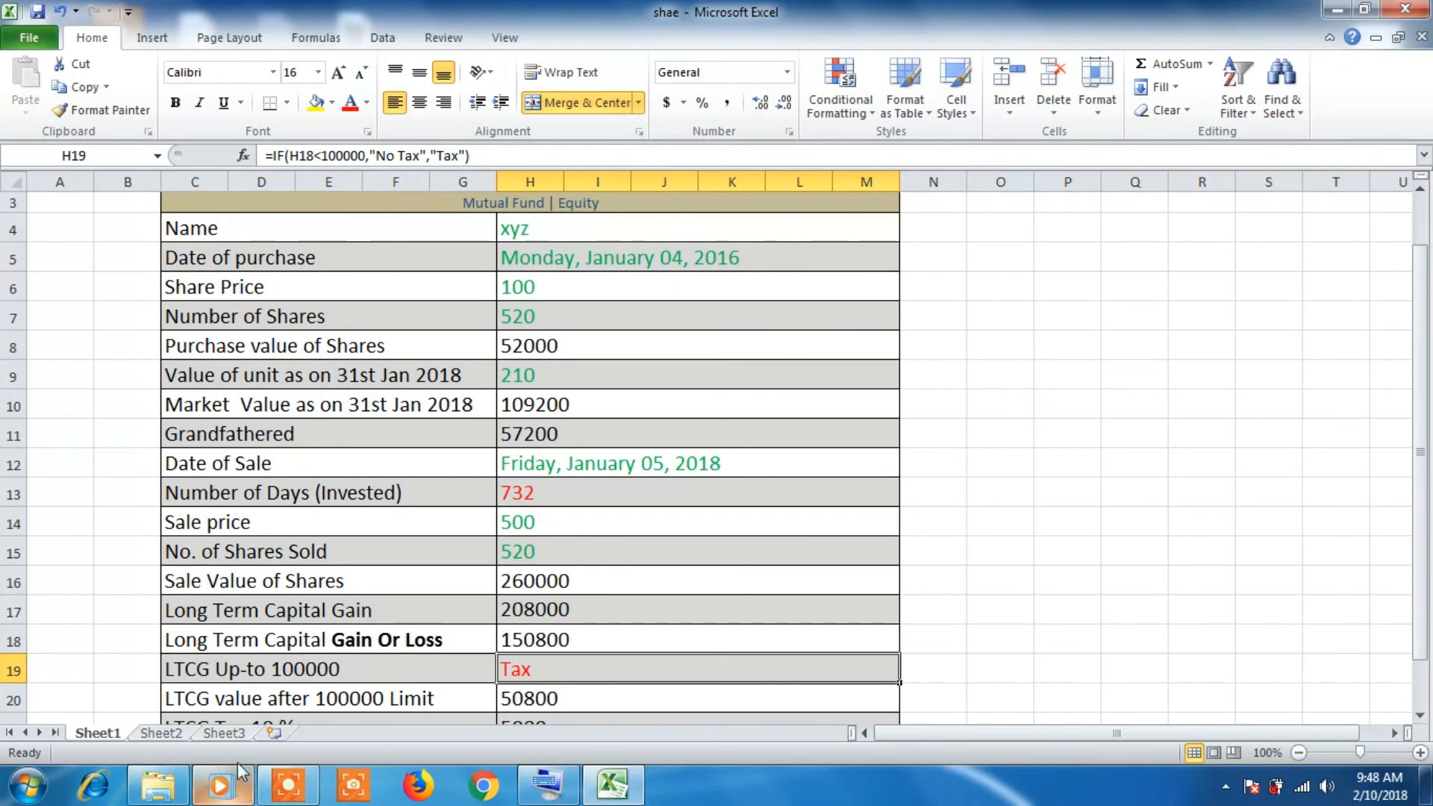
pyautogui.click(297, 785)
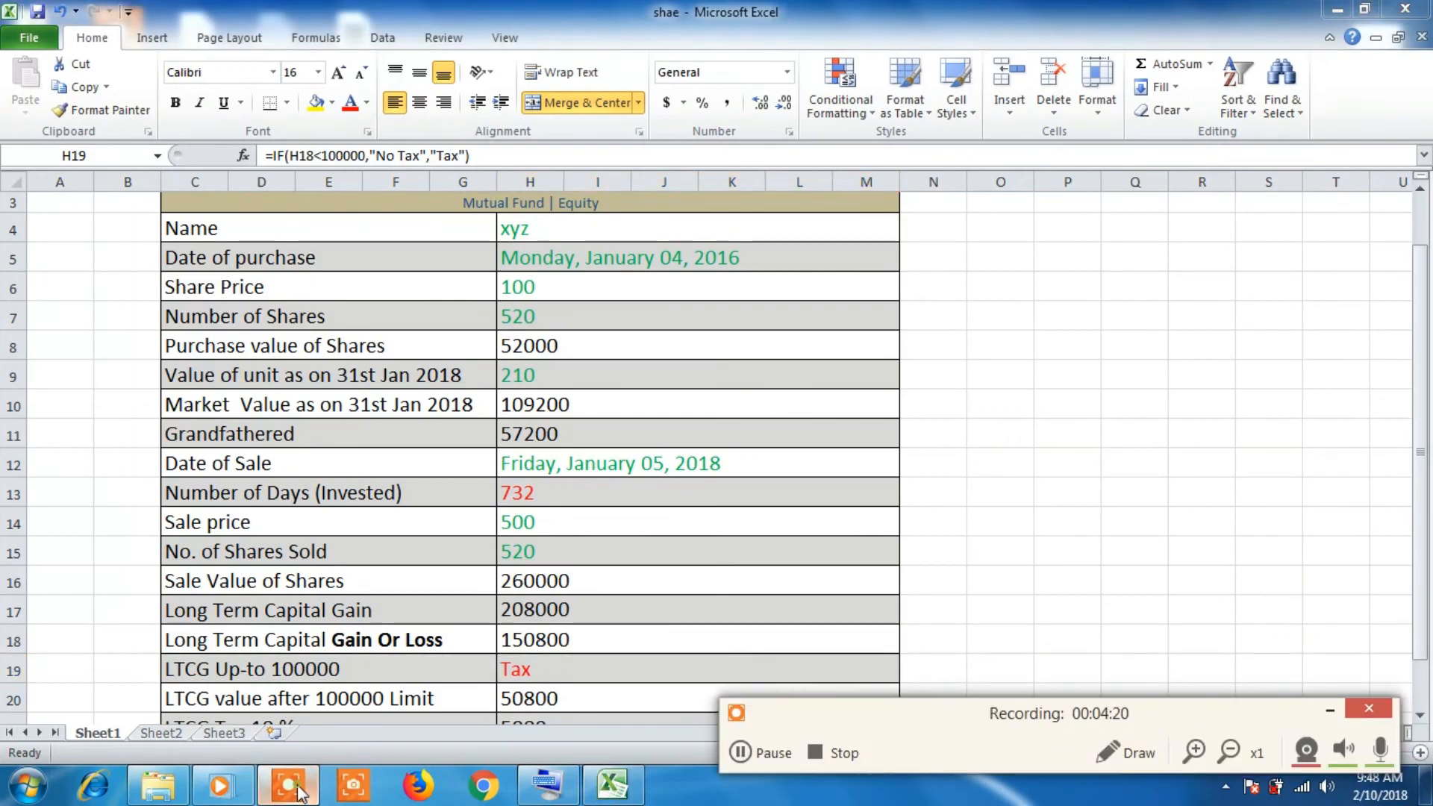